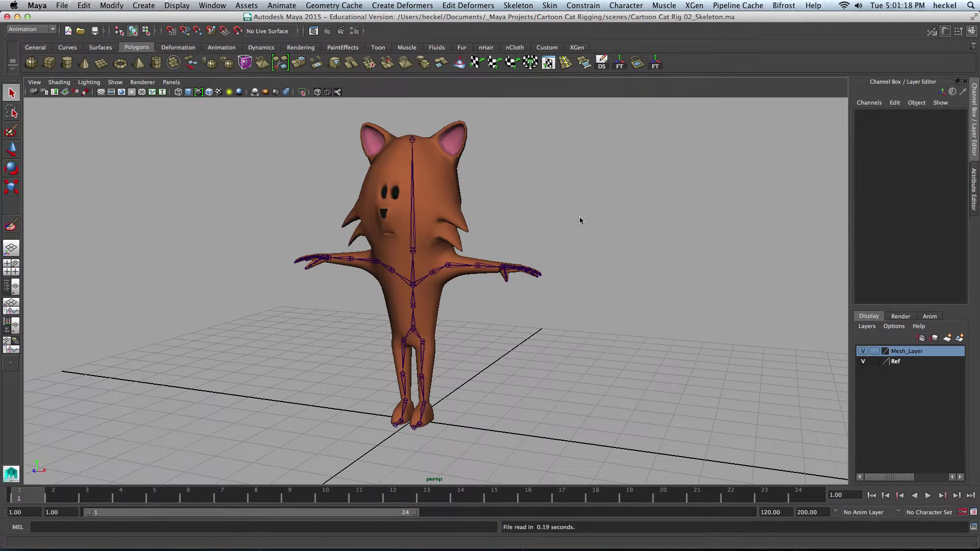
# Step: Examine the cat skeleton's left elbow, wrist, finger and thumb joints and its head joint
pyautogui.click(503, 269)
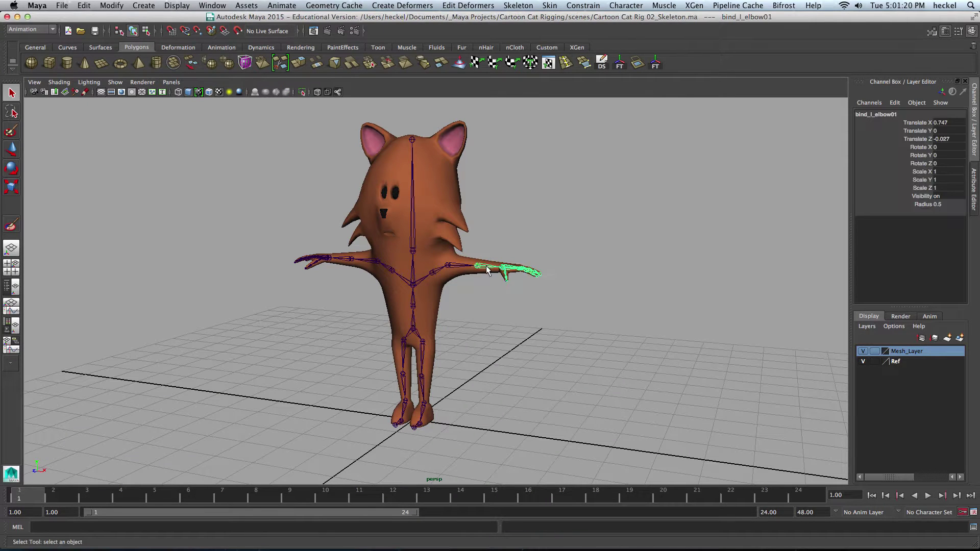
pyautogui.keyDown('alt'); pyautogui.moveTo(514, 272); pyautogui.dragTo(457, 295); pyautogui.keyUp('alt')
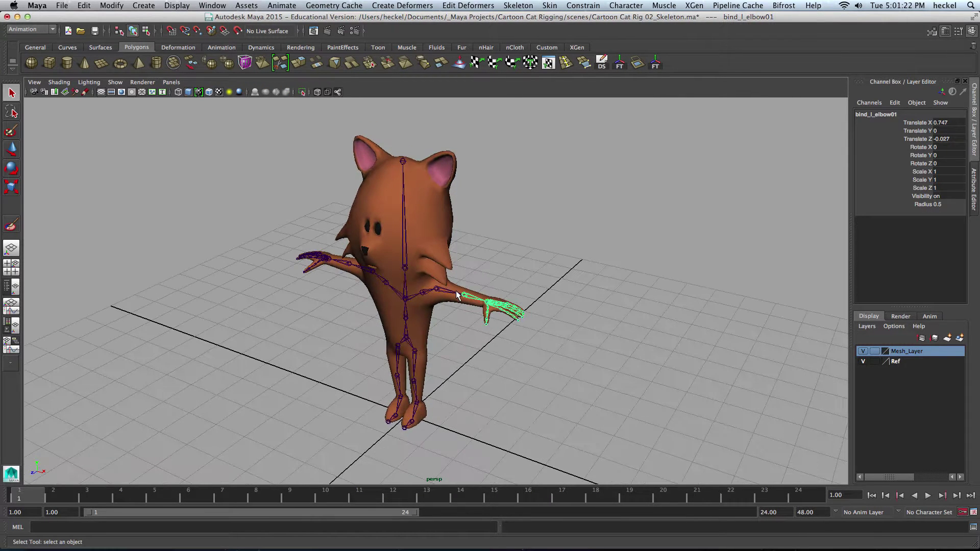
pyautogui.keyDown('alt'); pyautogui.moveTo(457, 295); pyautogui.dragTo(792, 306, button='right'); pyautogui.keyUp('alt')
pyautogui.click(612, 343)
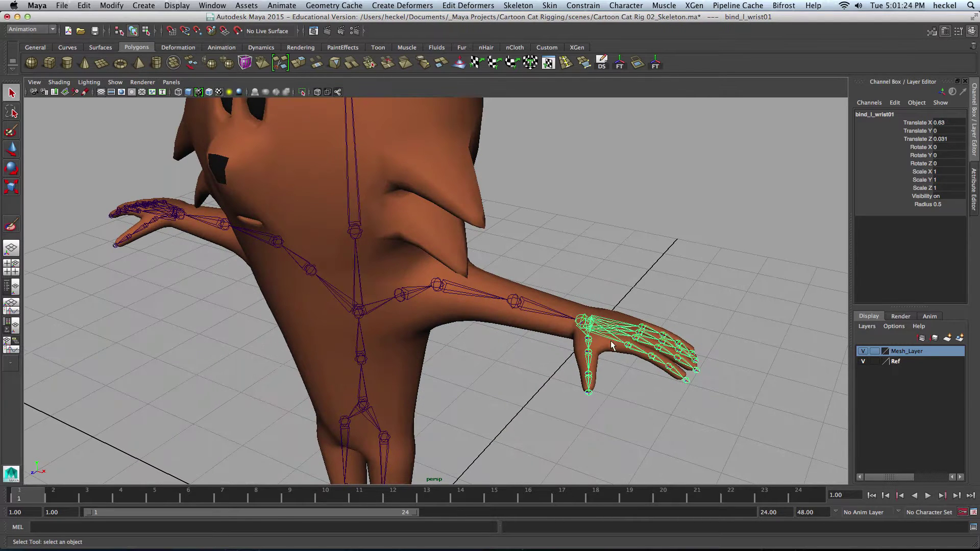
pyautogui.click(633, 347)
pyautogui.click(662, 363)
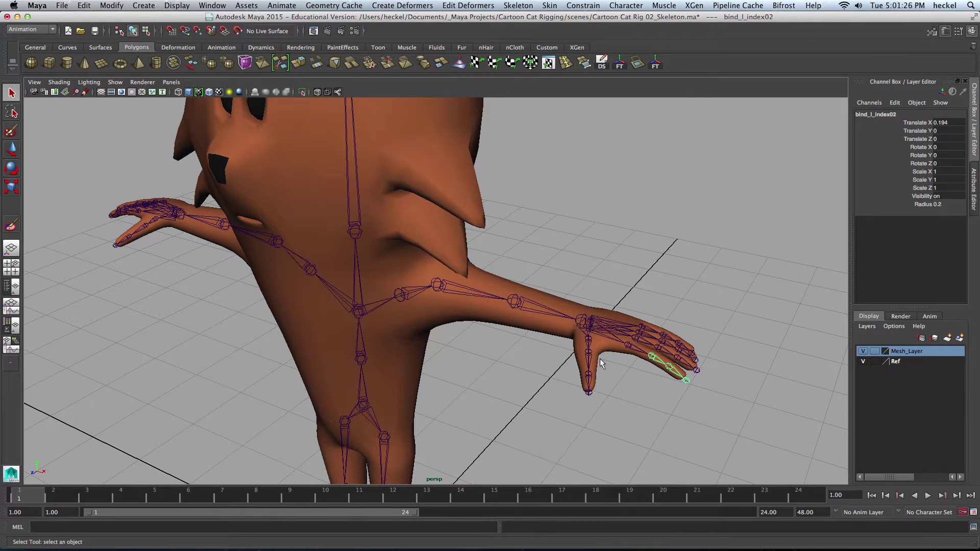
pyautogui.click(584, 363)
pyautogui.click(351, 209)
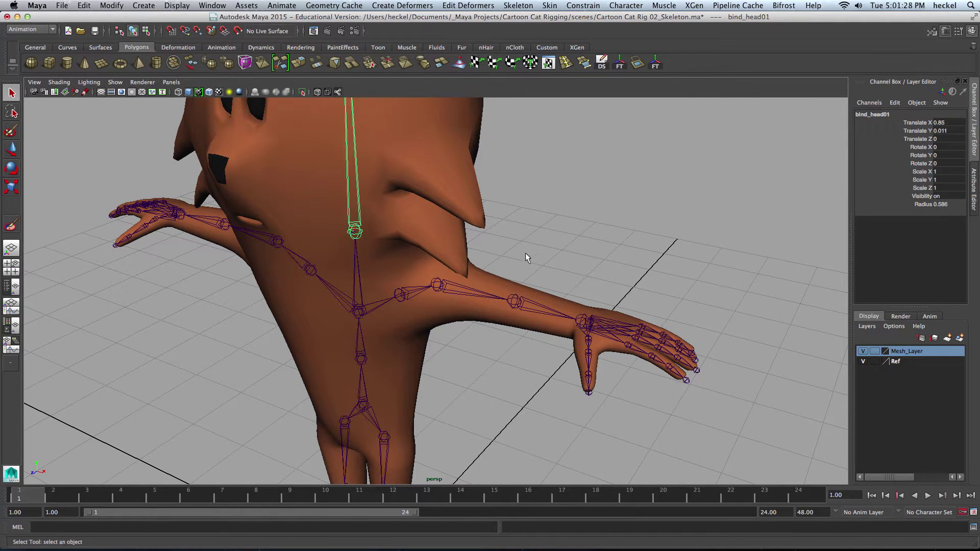
# Step: Examine how the full skeleton sits inside the body and check the cat mesh, leaving nothing selected
pyautogui.scroll(-6, 525, 252)
pyautogui.keyDown('alt'); pyautogui.moveTo(510, 255); pyautogui.dragTo(458, 255, button='middle'); pyautogui.keyUp('alt')
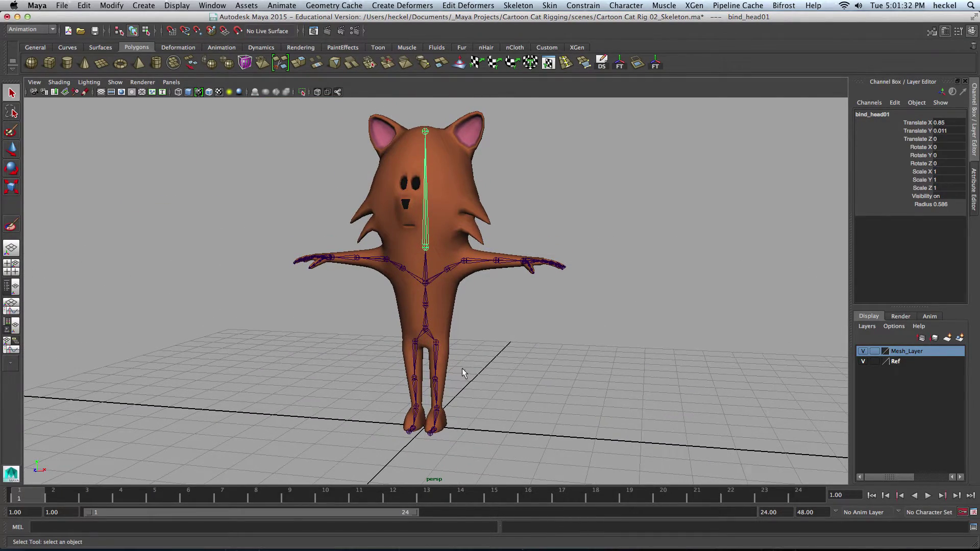
pyautogui.keyDown('alt'); pyautogui.moveTo(463, 373); pyautogui.dragTo(513, 308); pyautogui.keyUp('alt')
pyautogui.scroll(5, 444, 312)
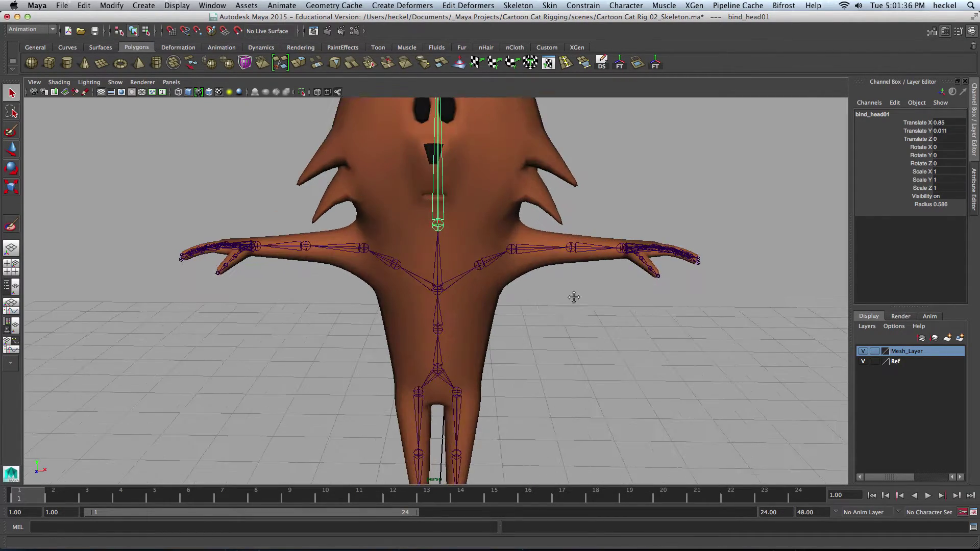
pyautogui.keyDown('alt'); pyautogui.moveTo(574, 297); pyautogui.dragTo(580, 265, button='middle'); pyautogui.keyUp('alt')
pyautogui.scroll(-4, 415, 275)
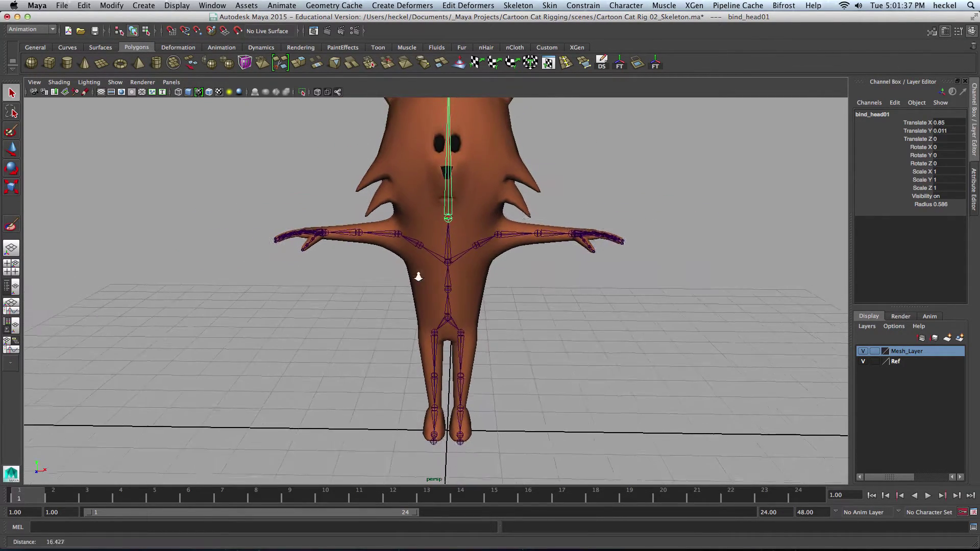
pyautogui.click(467, 278)
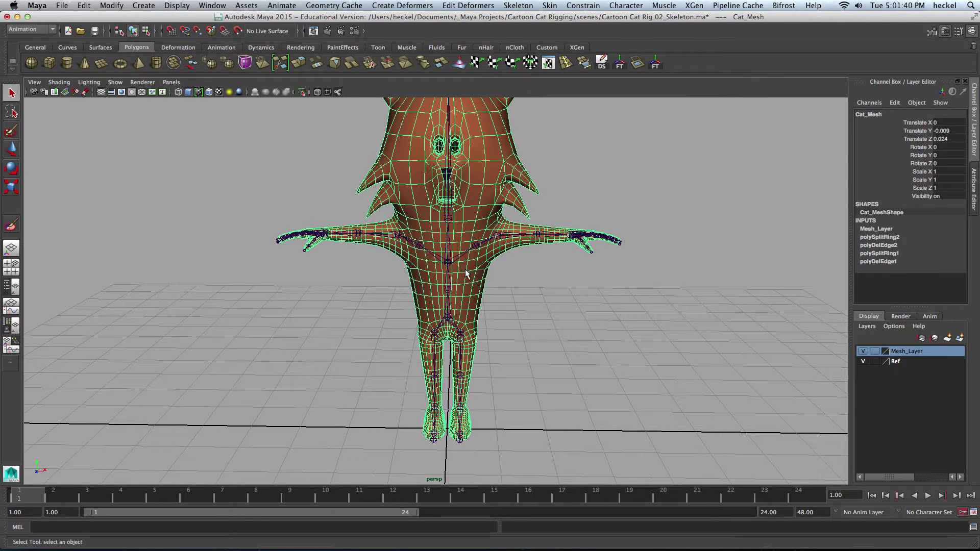
pyautogui.click(501, 335)
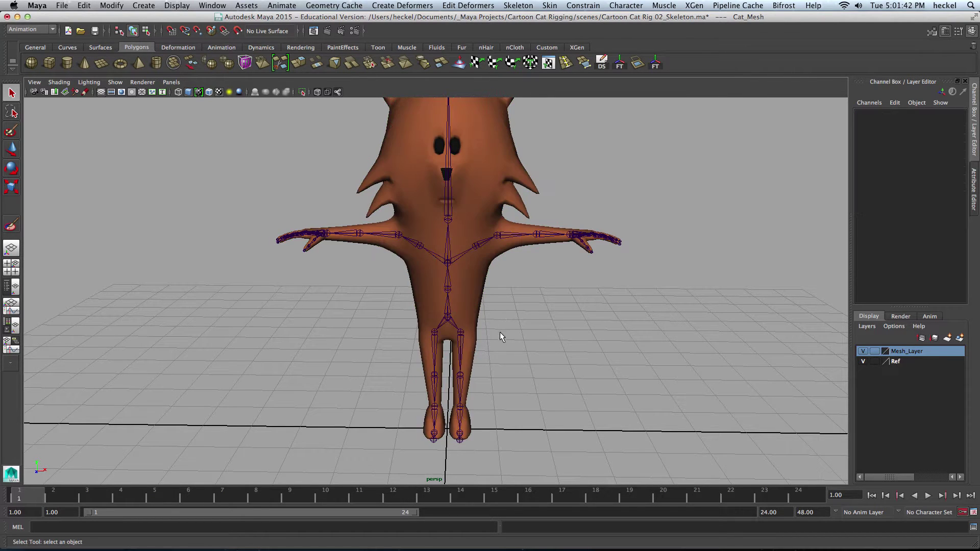
# Step: Select the left leg's bind joints one by one from the foot through the ankle and knee to the hip, excluding the toe-tip joint
pyautogui.keyDown('alt'); pyautogui.moveTo(488, 352); pyautogui.dragTo(378, 310, button='middle'); pyautogui.keyUp('alt')
pyautogui.keyDown('alt'); pyautogui.moveTo(379, 311); pyautogui.dragTo(614, 345, button='right'); pyautogui.keyUp('alt')
pyautogui.moveTo(614, 344)
pyautogui.keyDown('alt'); pyautogui.mouseDown()
pyautogui.moveTo(553, 265)
pyautogui.moveTo(540, 289)
pyautogui.moveTo(549, 291)
pyautogui.moveTo(512, 339)
pyautogui.mouseUp(); pyautogui.keyUp('alt')
pyautogui.click(490, 357)
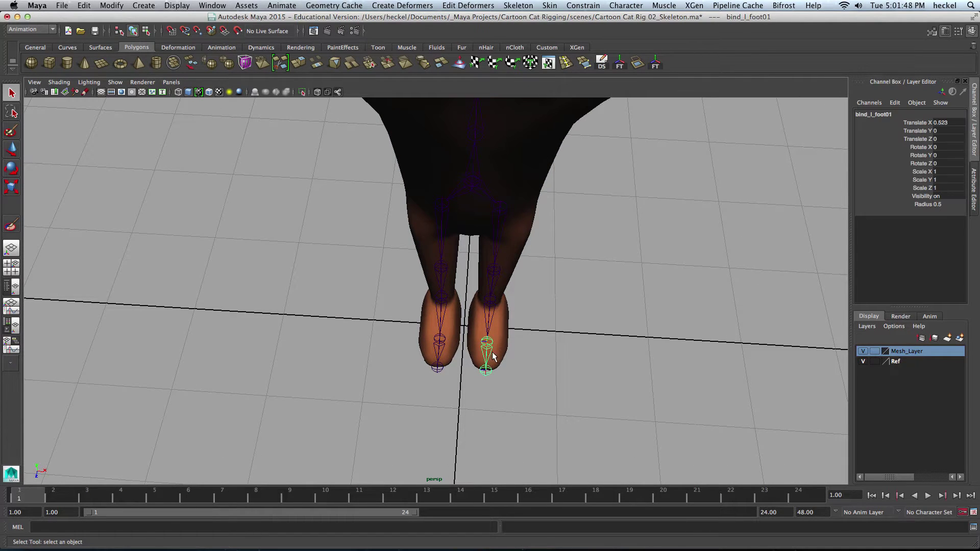
pyautogui.keyDown('alt'); pyautogui.moveTo(572, 326); pyautogui.dragTo(509, 317); pyautogui.keyUp('alt')
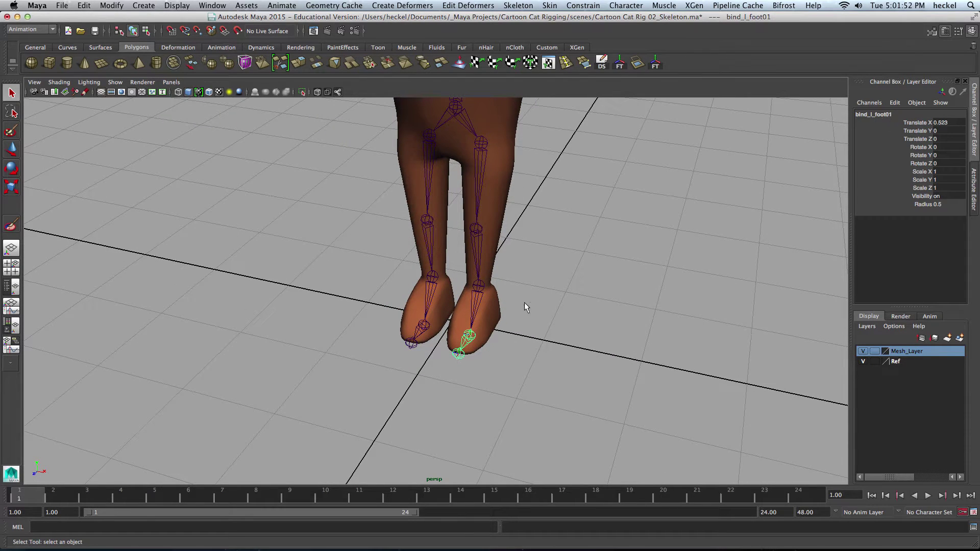
pyautogui.click(461, 357)
pyautogui.click(468, 339)
pyautogui.keyDown('shift'); pyautogui.click(478, 285); pyautogui.keyUp('shift')
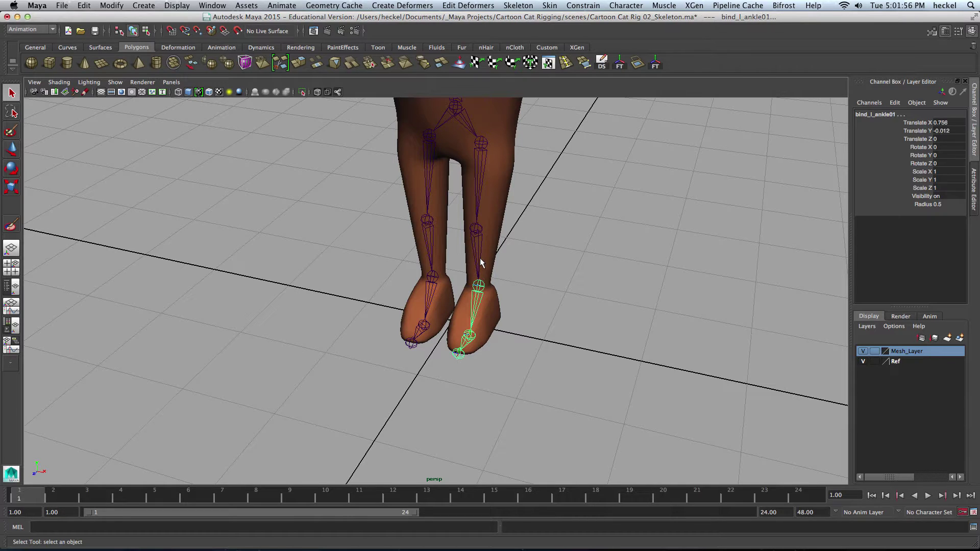
pyautogui.keyDown('shift'); pyautogui.click(477, 229); pyautogui.keyUp('shift')
pyautogui.keyDown('shift'); pyautogui.click(481, 143); pyautogui.keyUp('shift')
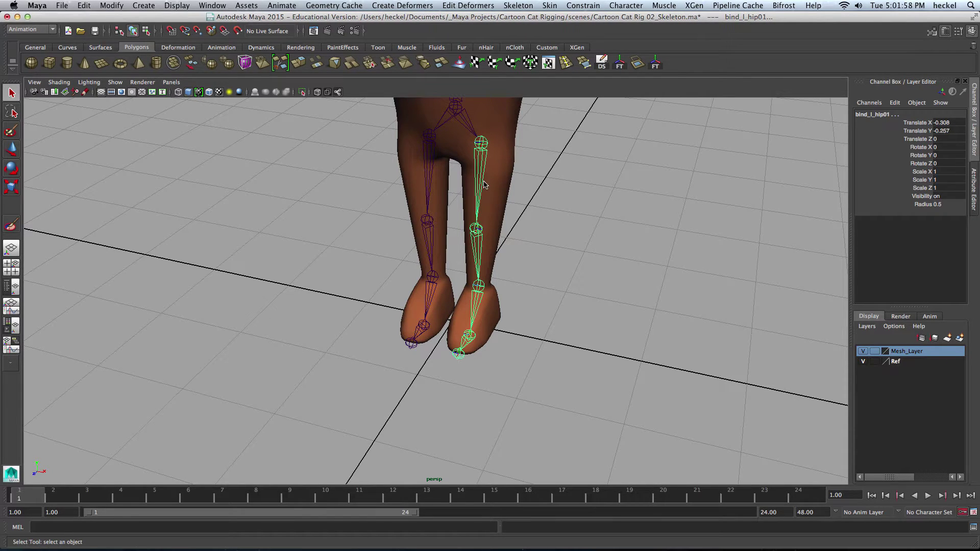
# Step: Add the right leg's bind joints, from the foot up to the hip, to the selection
pyautogui.keyDown('shift'); pyautogui.click(421, 332); pyautogui.keyUp('shift')
pyautogui.keyDown('shift'); pyautogui.click(430, 240); pyautogui.keyUp('shift')
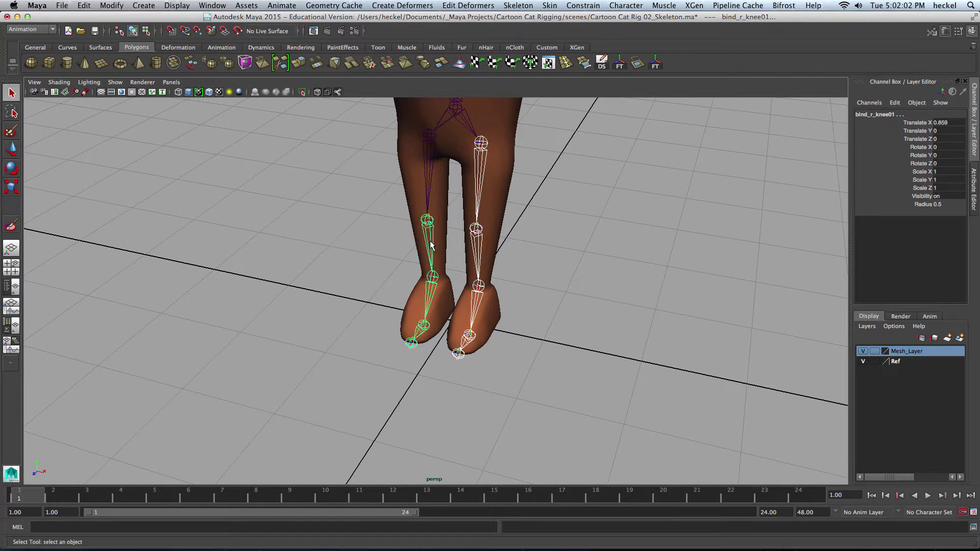
pyautogui.keyDown('shift'); pyautogui.click(426, 189); pyautogui.keyUp('shift')
# Step: Add the central joints, from the spine up to the base of the head, to the selection
pyautogui.keyDown('alt'); pyautogui.moveTo(536, 203); pyautogui.dragTo(484, 327); pyautogui.keyUp('alt')
pyautogui.keyDown('alt'); pyautogui.moveTo(485, 327); pyautogui.dragTo(502, 403, button='middle'); pyautogui.keyUp('alt')
pyautogui.click(448, 356)
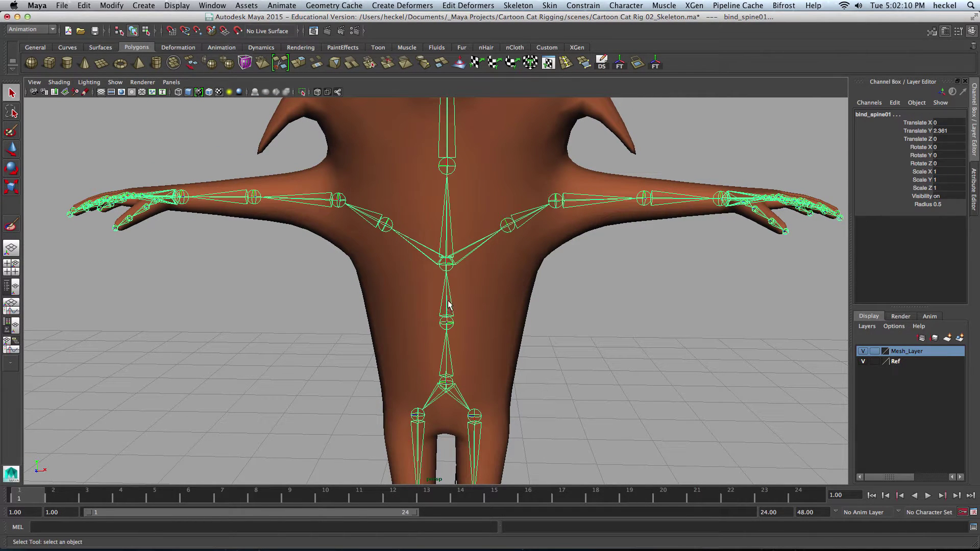
pyautogui.click(450, 156)
pyautogui.press('f')
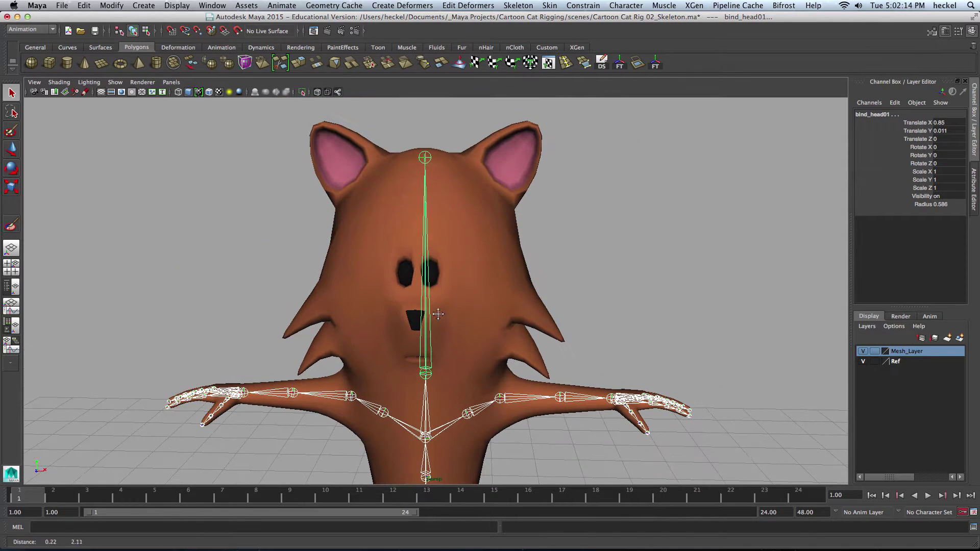
# Step: Add the left arm's joints, from the collarbone through the shoulder to the wrist, to the selection
pyautogui.keyDown('alt'); pyautogui.moveTo(428, 161); pyautogui.dragTo(438, 244, button='middle'); pyautogui.keyUp('alt')
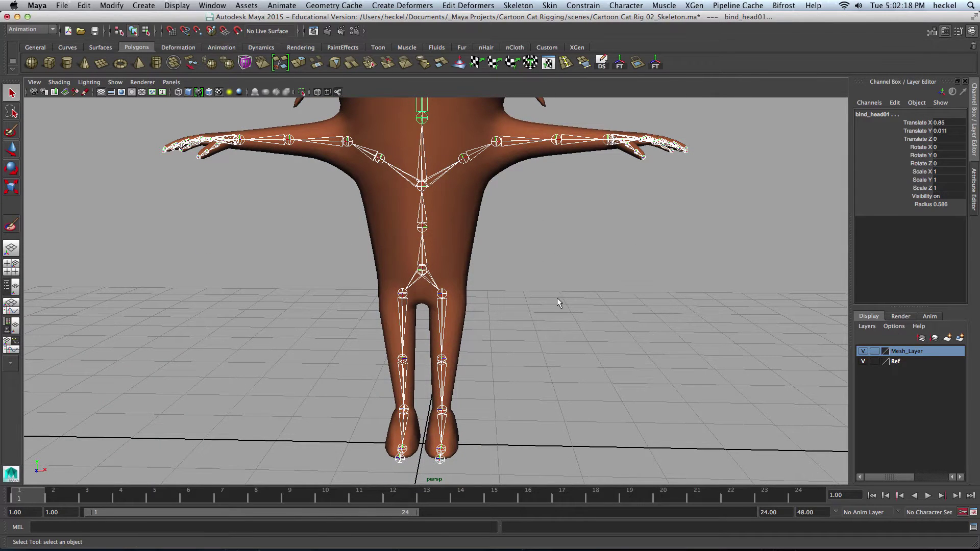
pyautogui.keyDown('alt'); pyautogui.moveTo(558, 302); pyautogui.dragTo(511, 396, button='middle'); pyautogui.keyUp('alt')
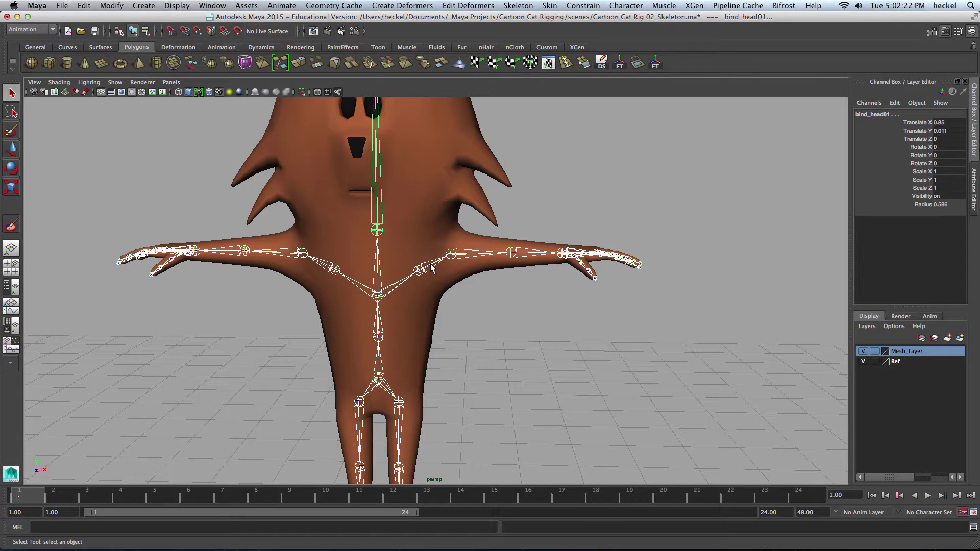
pyautogui.click(431, 268)
pyautogui.click(526, 258)
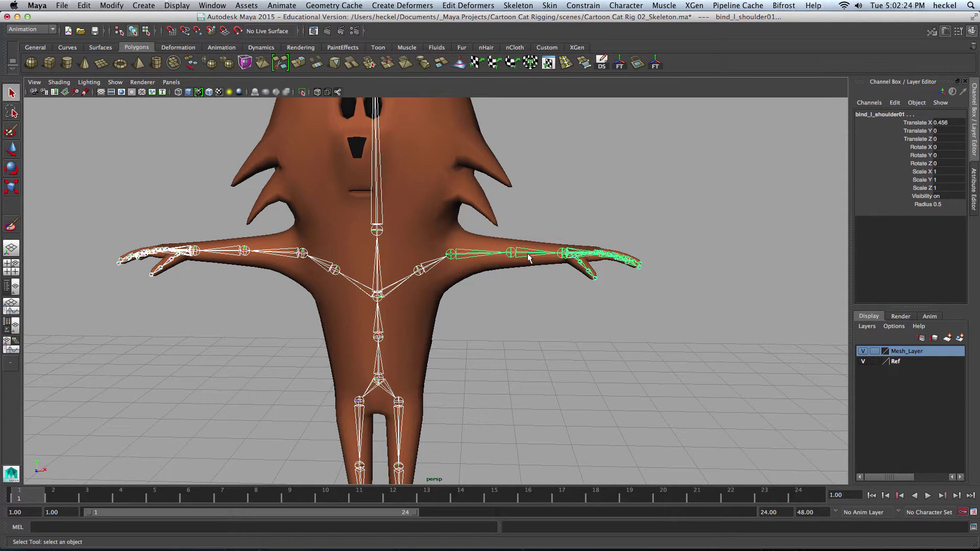
pyautogui.click(560, 260)
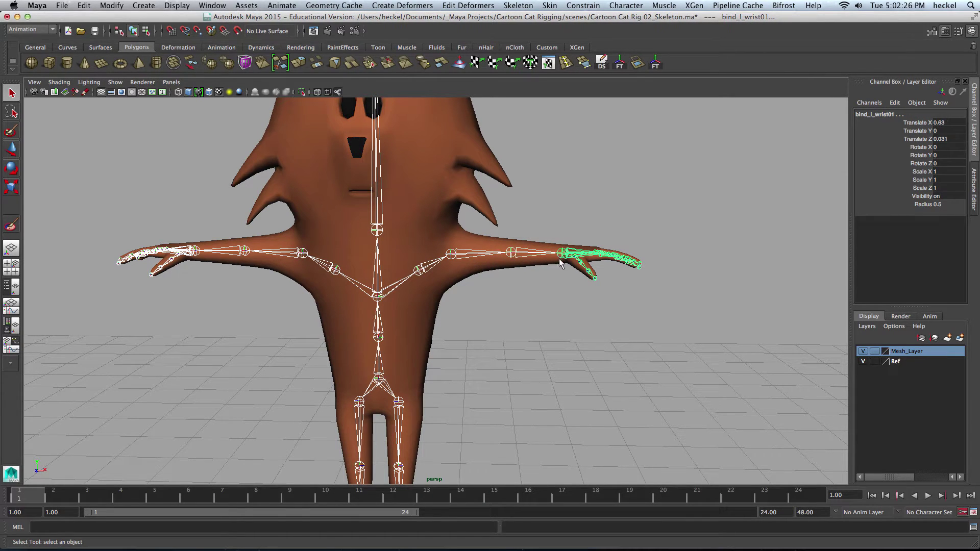
pyautogui.keyDown('alt'); pyautogui.moveTo(577, 283); pyautogui.dragTo(429, 321); pyautogui.keyUp('alt')
pyautogui.press('f')
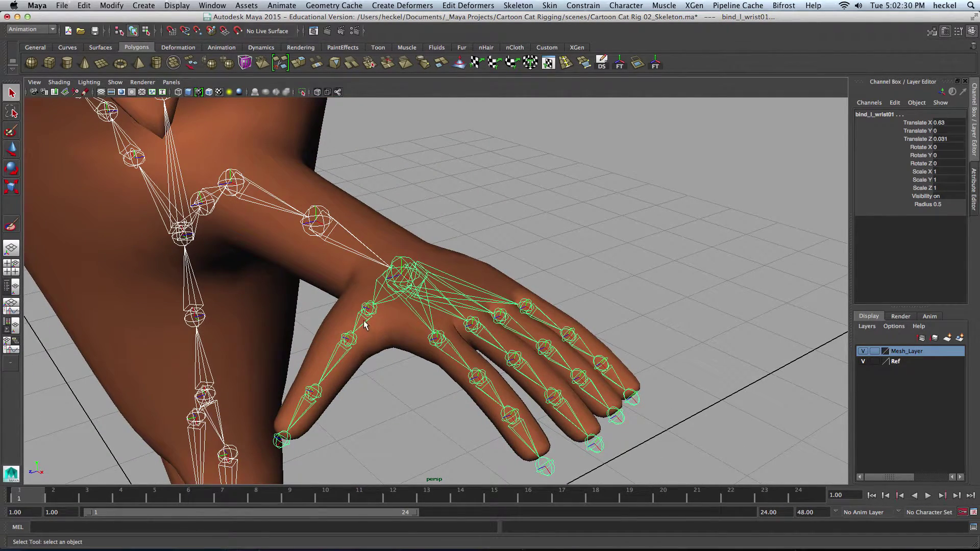
# Step: Add the left thumb's and index finger's three bind joints each to the selection, leaving out the fingertip joints
pyautogui.click(365, 325)
pyautogui.click(344, 354)
pyautogui.click(311, 409)
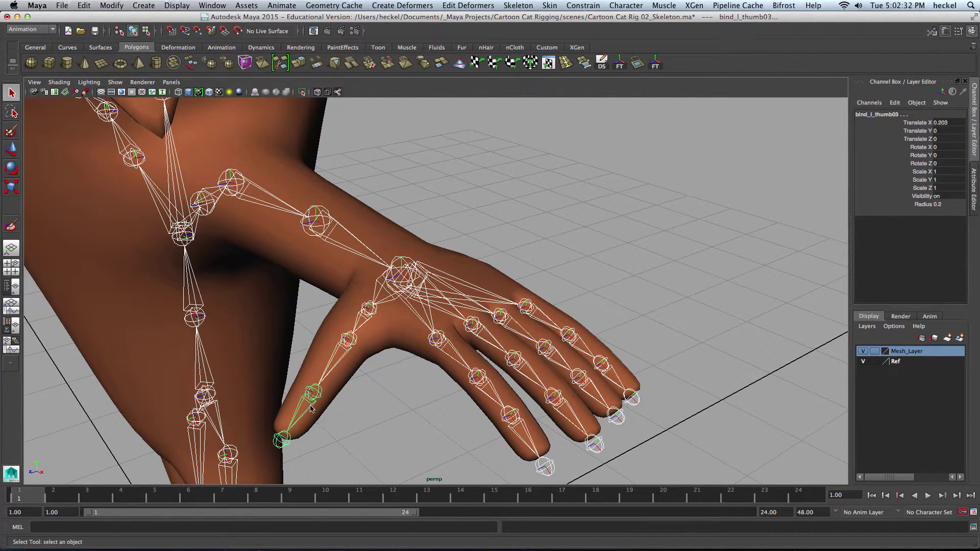
pyautogui.click(442, 345)
pyautogui.click(488, 389)
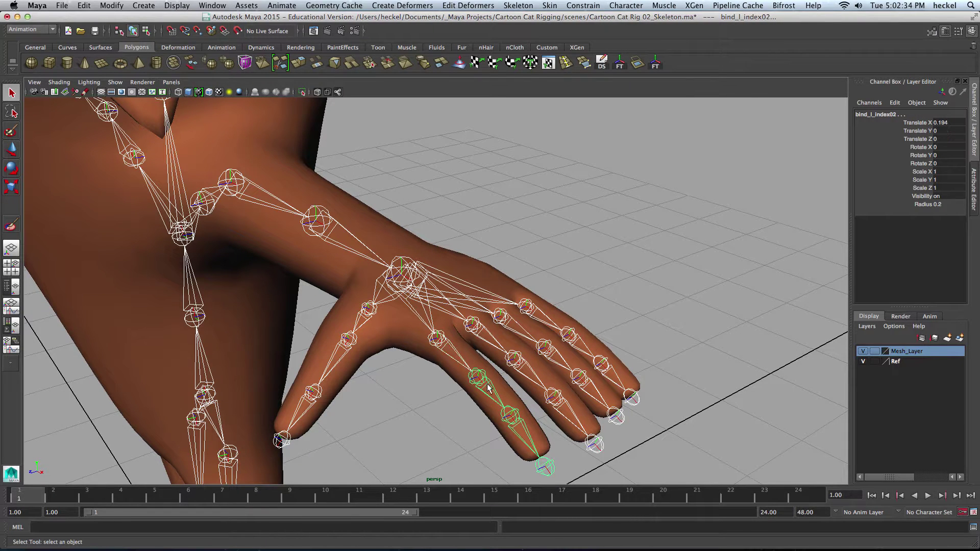
pyautogui.click(518, 425)
# Step: Add the three bind joints of the left middle finger and of the left ring finger to the selection, without the tips
pyautogui.click(497, 347)
pyautogui.click(533, 376)
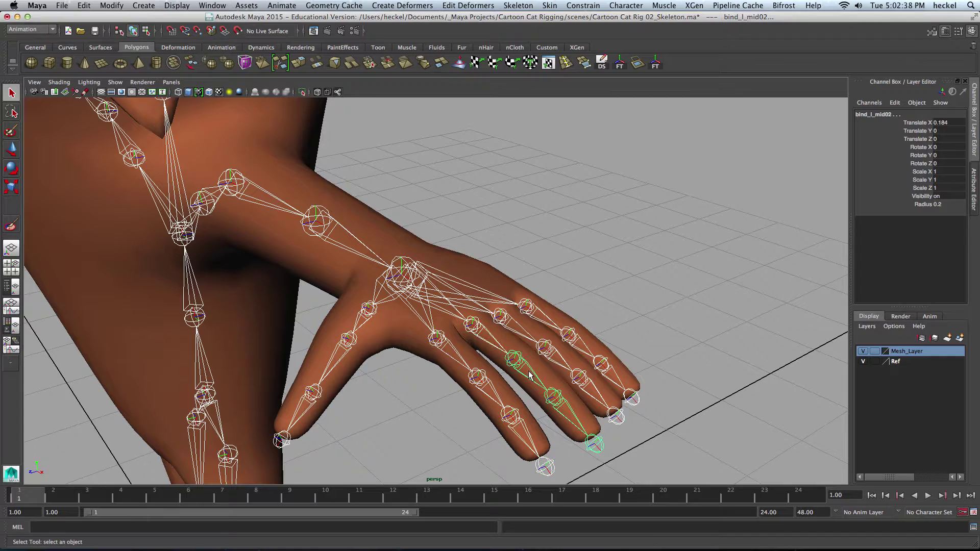
pyautogui.click(565, 413)
pyautogui.click(514, 331)
pyautogui.click(561, 363)
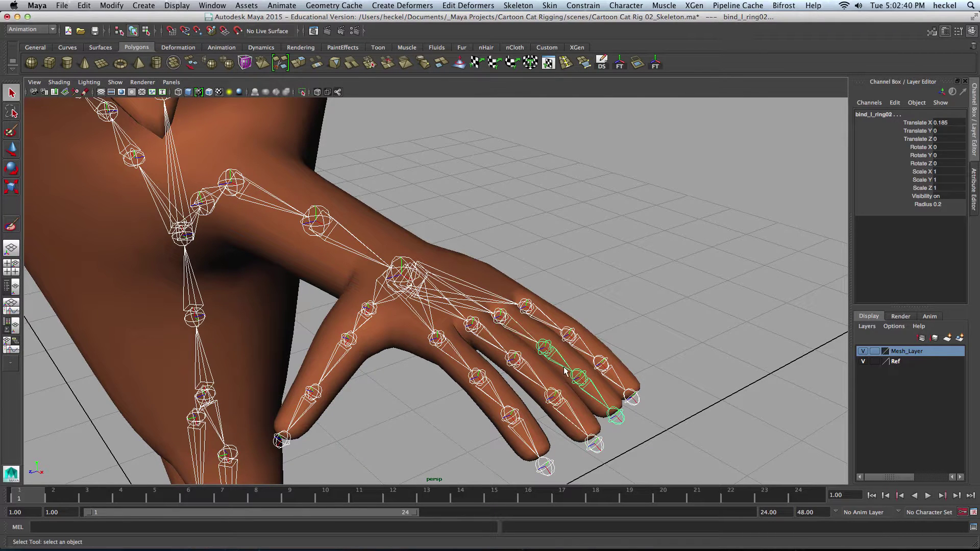
pyautogui.click(592, 389)
# Step: Add the left pinky's three bind joints to the selection, leaving out its tip joint
pyautogui.click(555, 330)
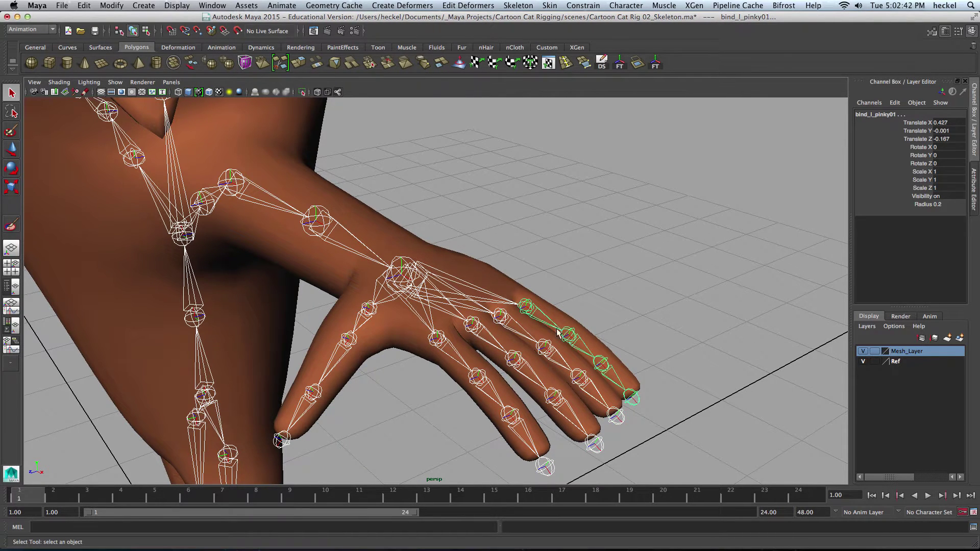
pyautogui.click(584, 346)
pyautogui.click(614, 375)
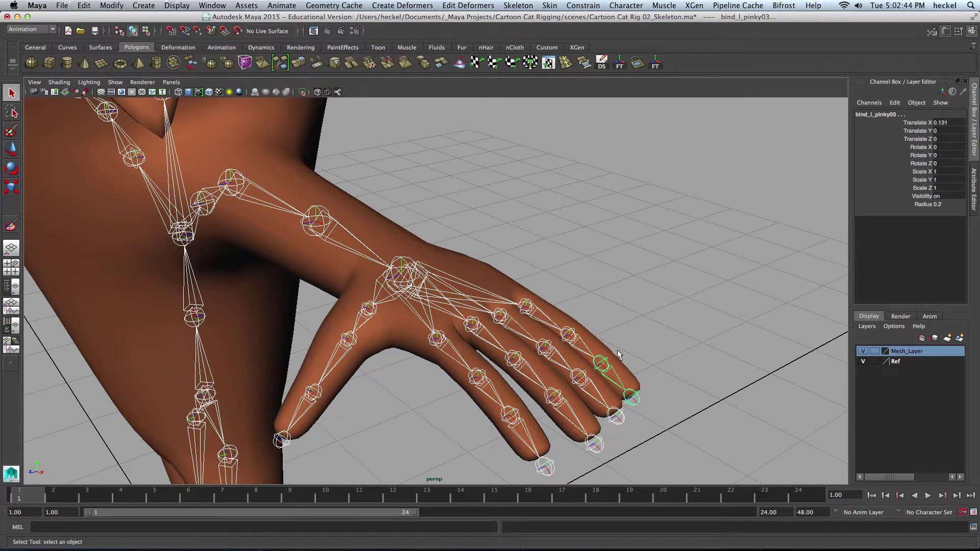
# Step: Add the right arm's collarbone, shoulder and elbow joints to the selection
pyautogui.keyDown('alt'); pyautogui.moveTo(608, 339); pyautogui.dragTo(562, 331, button='right'); pyautogui.keyUp('alt')
pyautogui.keyDown('alt'); pyautogui.moveTo(562, 332); pyautogui.dragTo(403, 297); pyautogui.keyUp('alt')
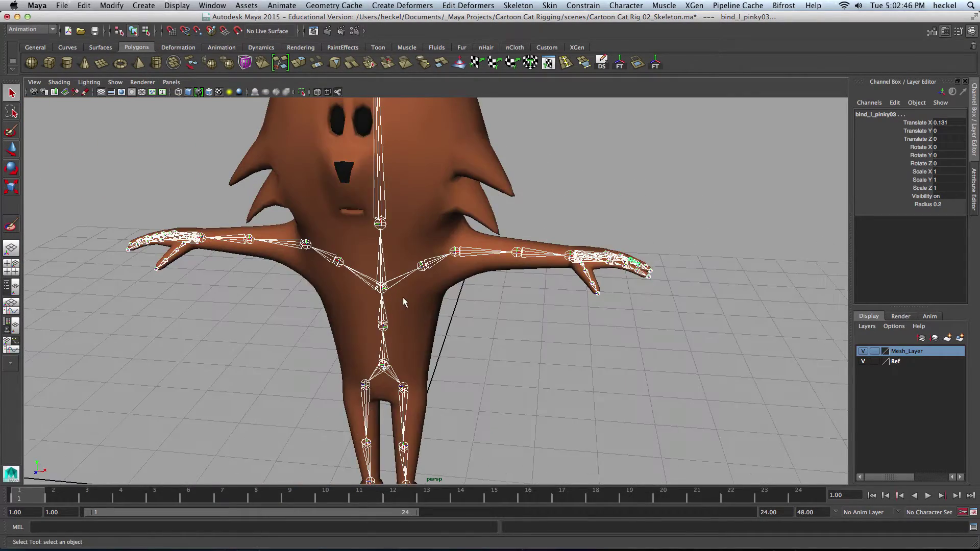
pyautogui.keyDown('alt'); pyautogui.moveTo(402, 297); pyautogui.dragTo(480, 301, button='right'); pyautogui.keyUp('alt')
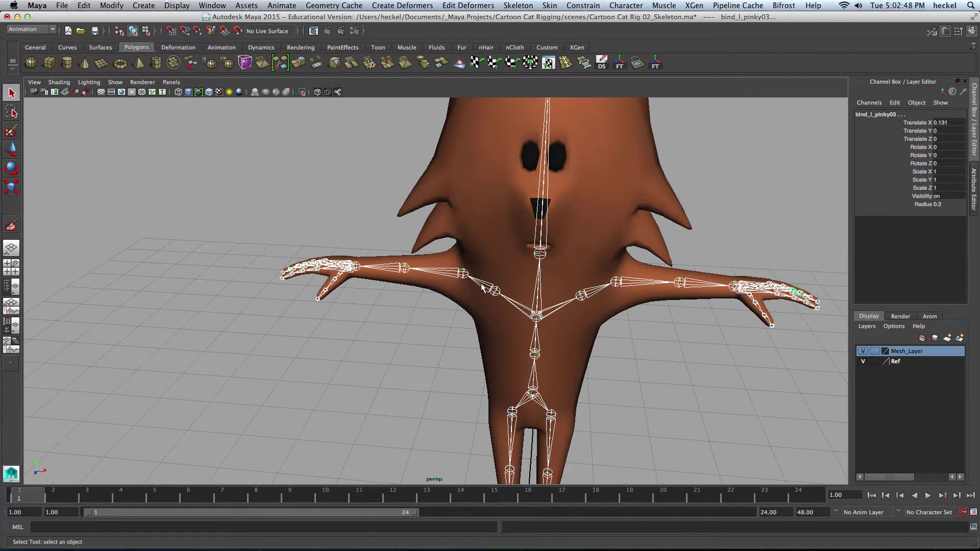
pyautogui.click(482, 287)
pyautogui.click(439, 275)
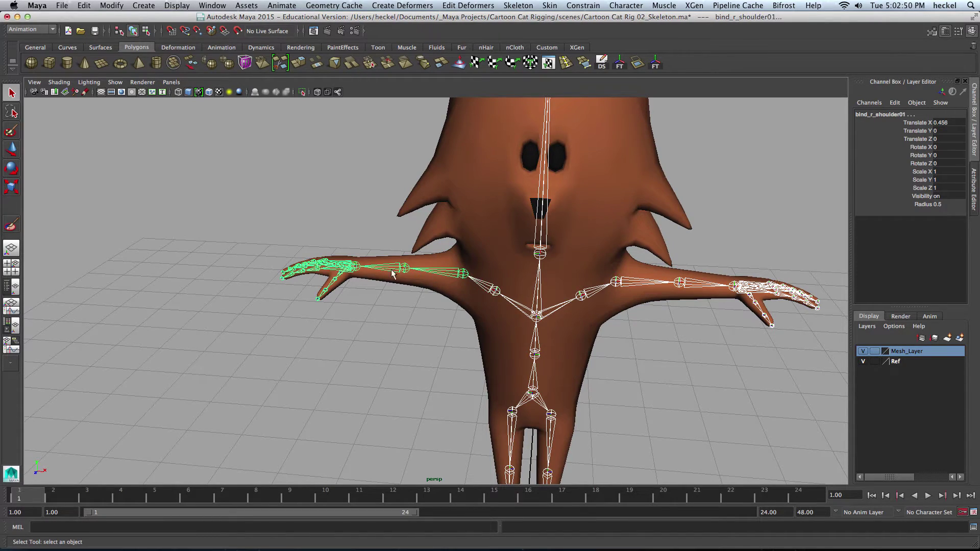
pyautogui.click(381, 267)
# Step: Add the right wrist joint and the right thumb's three bind joints to the selection, without the thumb tip
pyautogui.keyDown('alt'); pyautogui.moveTo(366, 307); pyautogui.dragTo(392, 318); pyautogui.keyUp('alt')
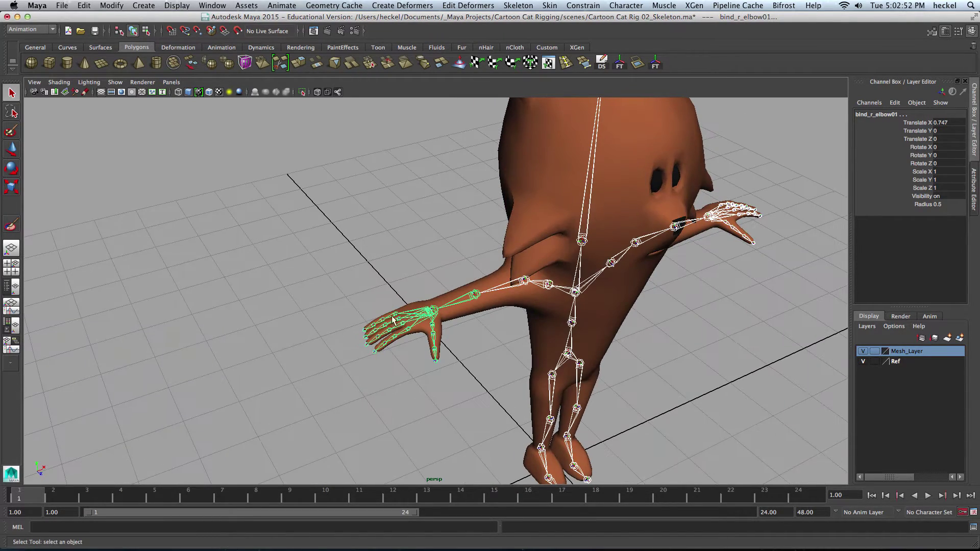
pyautogui.keyDown('alt'); pyautogui.moveTo(371, 318); pyautogui.dragTo(564, 306, button='right'); pyautogui.keyUp('alt')
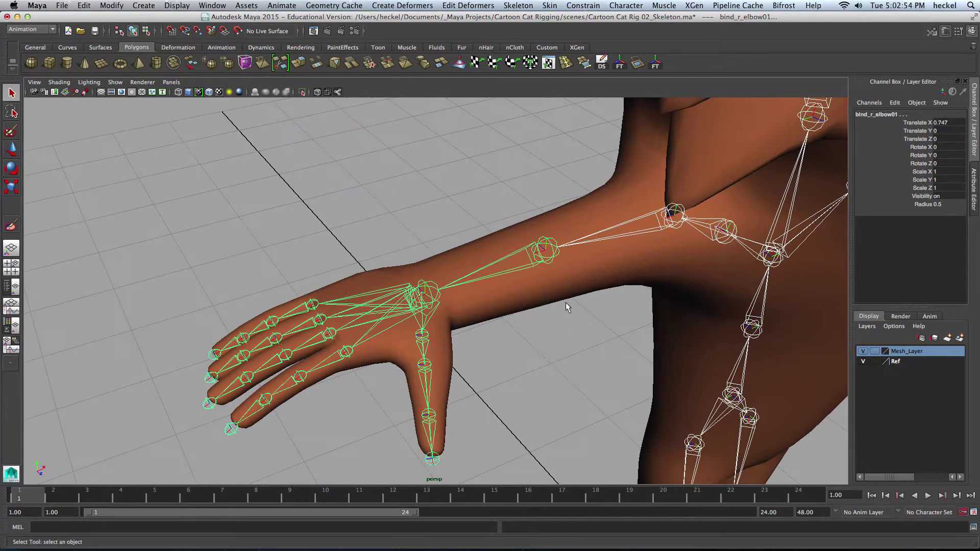
pyautogui.click(437, 289)
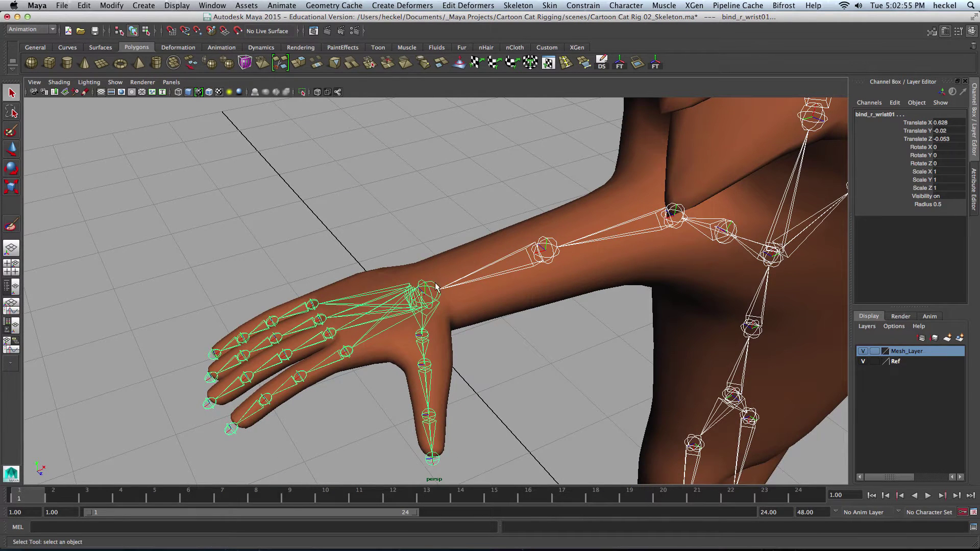
pyautogui.click(424, 346)
pyautogui.click(429, 378)
pyautogui.click(432, 426)
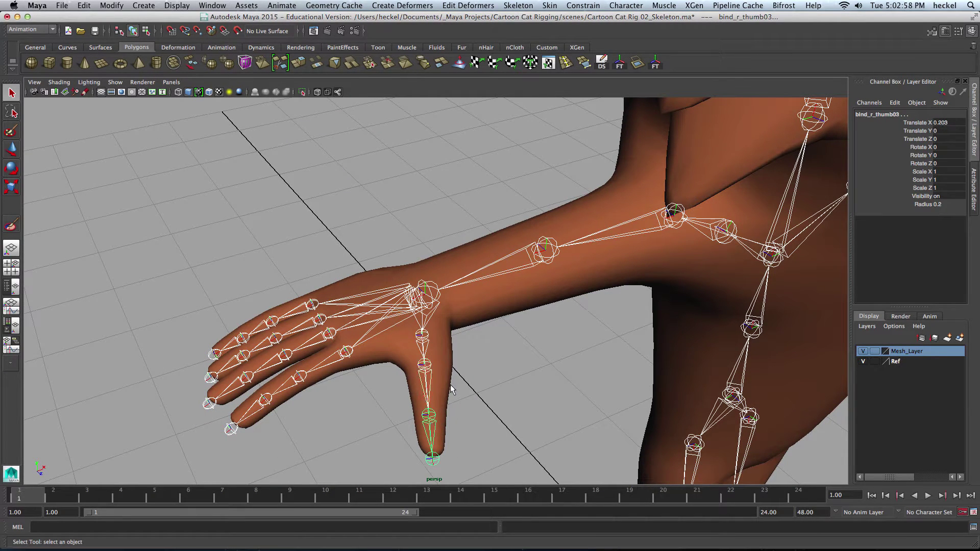
# Step: Add the three bind joints of the right index finger and of the right middle finger to the selection, without the tips
pyautogui.click(327, 363)
pyautogui.click(289, 386)
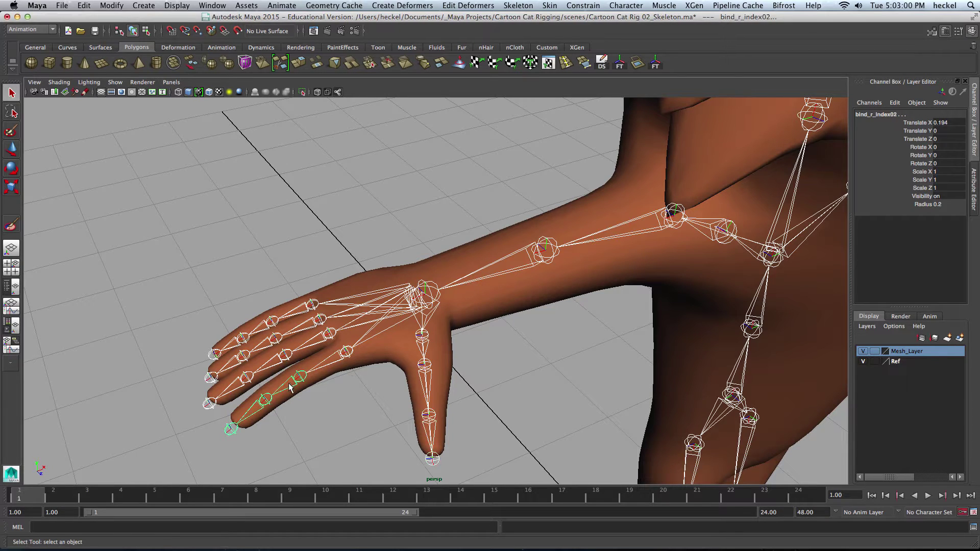
pyautogui.click(261, 400)
pyautogui.click(289, 354)
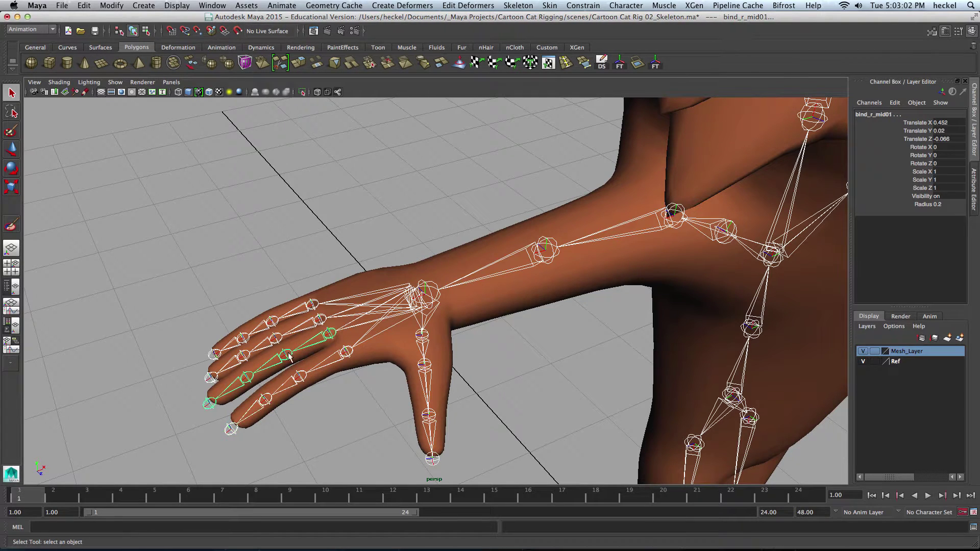
pyautogui.click(265, 366)
pyautogui.click(233, 385)
# Step: Add the three bind joints of the right ring finger and of the right pinky to the selection, leaving out the tips
pyautogui.click(308, 325)
pyautogui.click(260, 349)
pyautogui.click(235, 364)
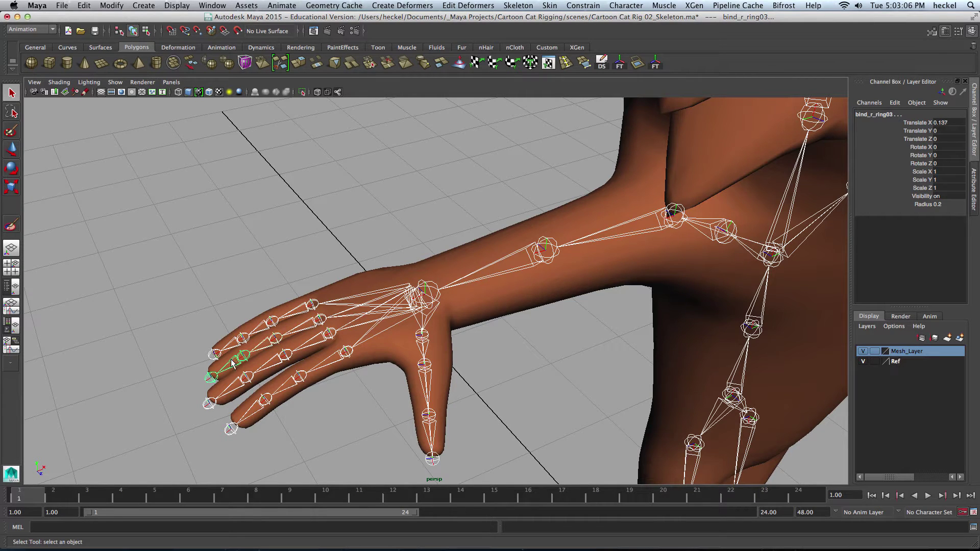
pyautogui.click(302, 309)
pyautogui.click(260, 327)
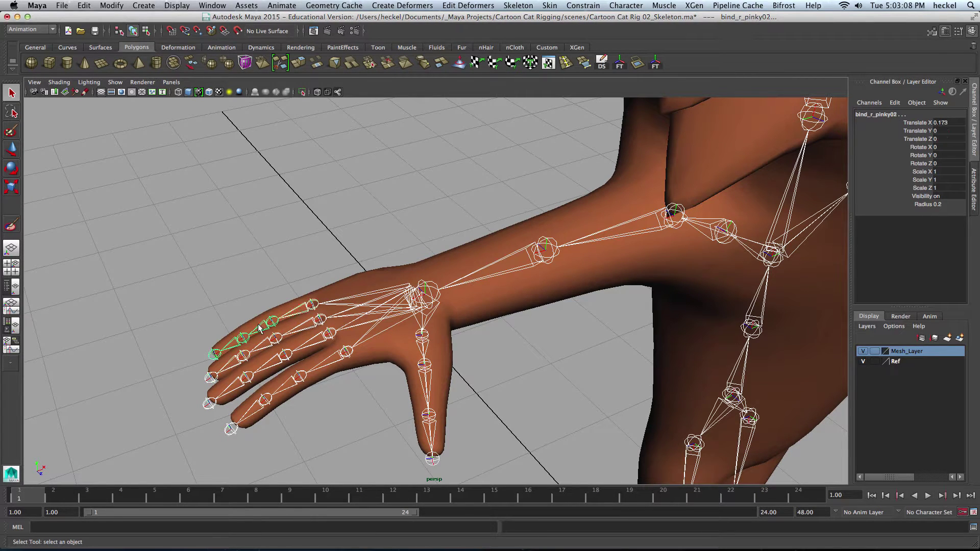
pyautogui.click(231, 343)
# Step: Add the cat's body mesh to the selected bind joints
pyautogui.scroll(-10, 623, 337)
pyautogui.keyDown('alt'); pyautogui.moveTo(622, 337); pyautogui.dragTo(457, 393); pyautogui.keyUp('alt')
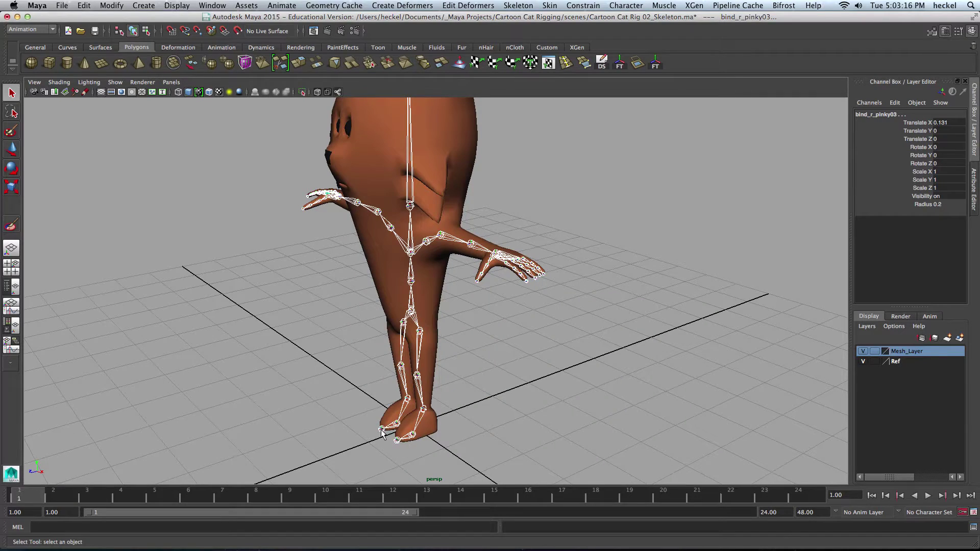
pyautogui.keyDown('alt'); pyautogui.moveTo(473, 286); pyautogui.dragTo(562, 275); pyautogui.keyUp('alt')
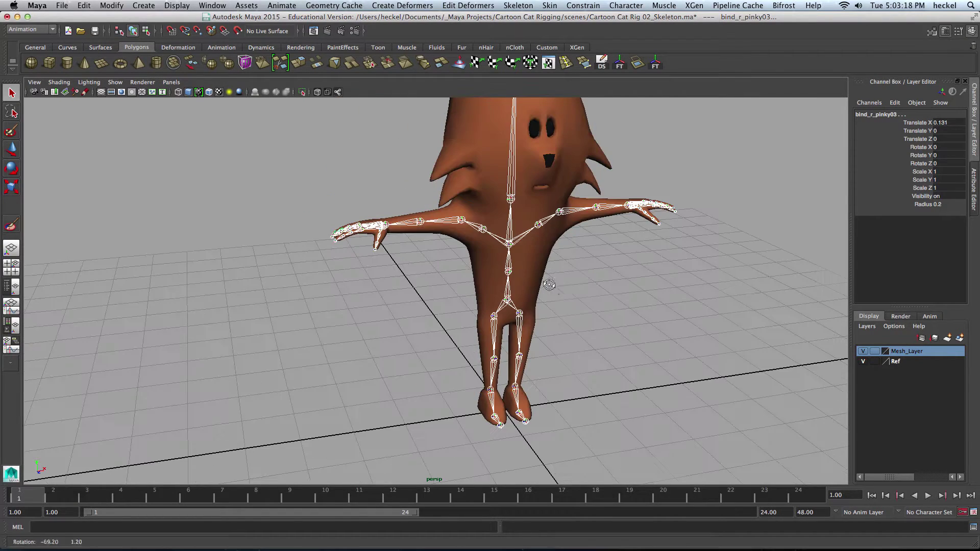
pyautogui.keyDown('alt'); pyautogui.moveTo(617, 263); pyautogui.dragTo(576, 314, button='right'); pyautogui.keyUp('alt')
pyautogui.keyDown('alt'); pyautogui.moveTo(576, 314); pyautogui.dragTo(558, 318, button='middle'); pyautogui.keyUp('alt')
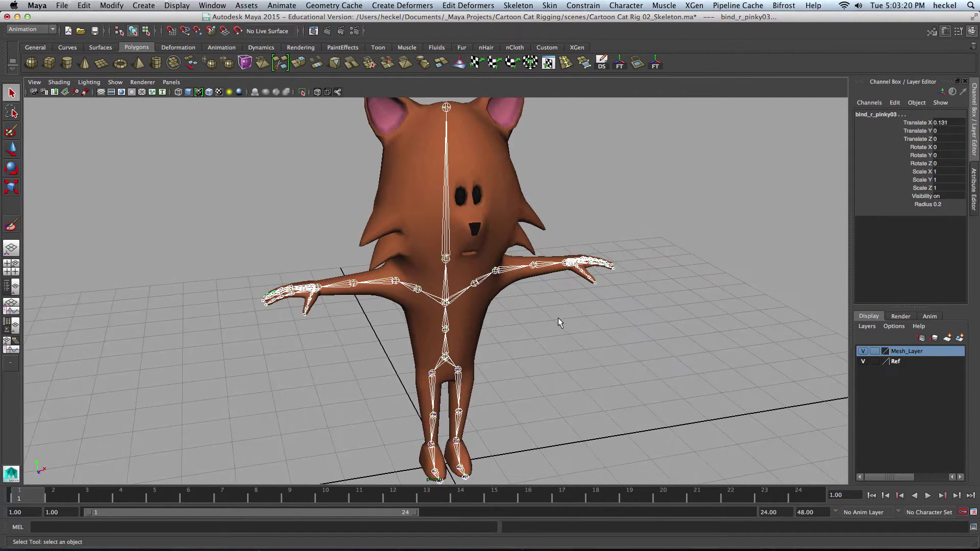
pyautogui.click(498, 179)
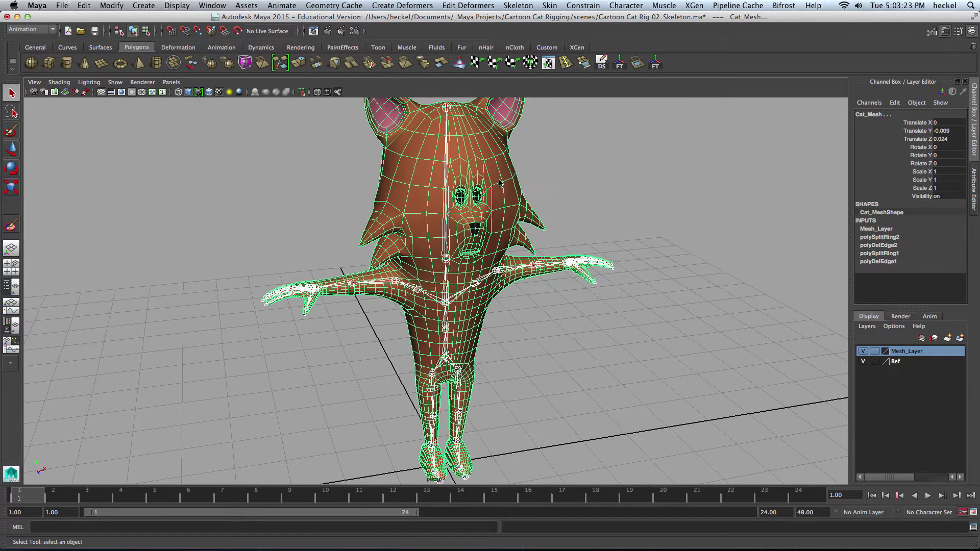
# Step: Open the Smooth Bind options and reset them to their defaults
pyautogui.click(550, 7)
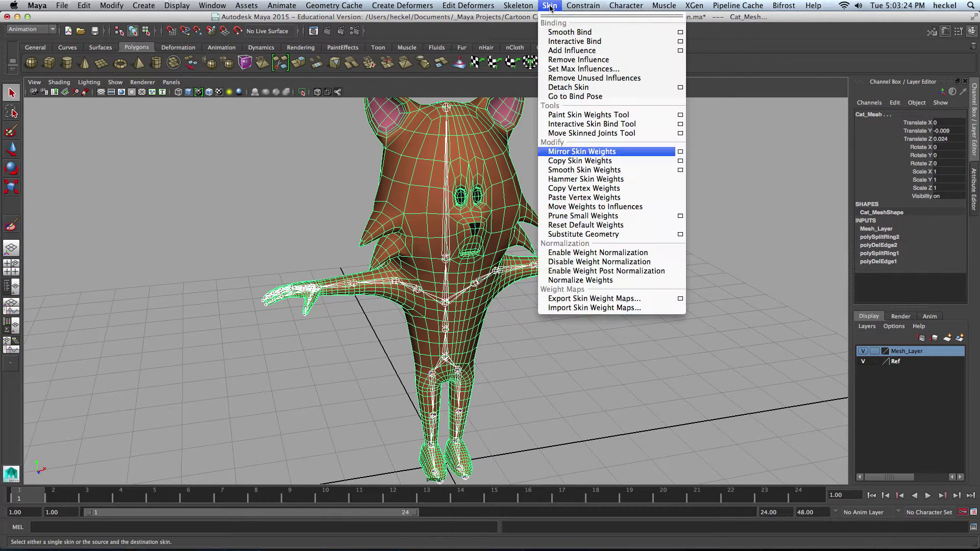
pyautogui.click(681, 33)
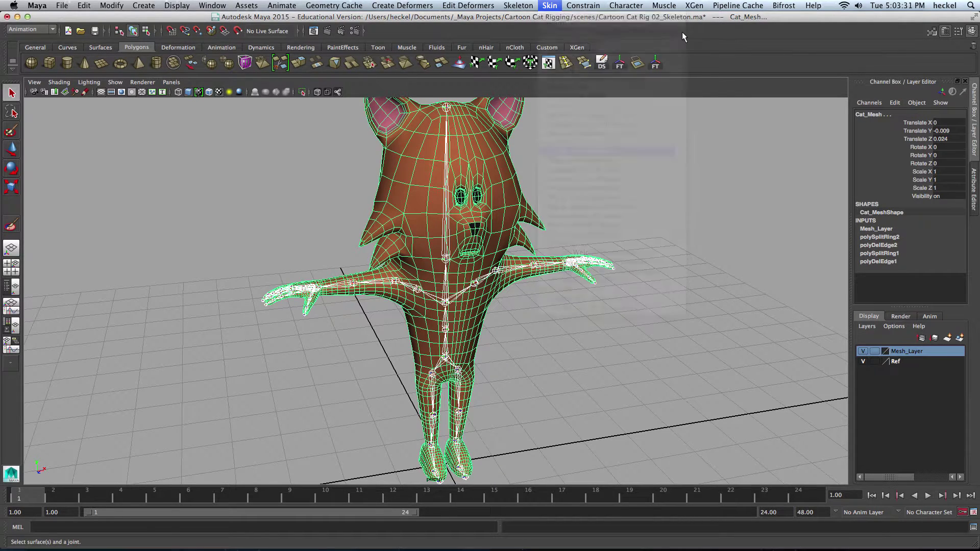
pyautogui.click(140, 101)
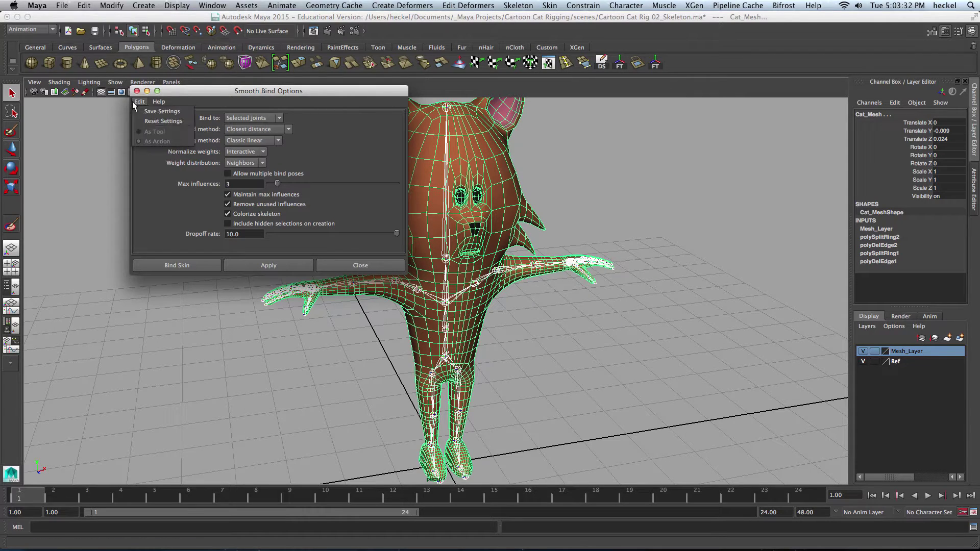
pyautogui.click(151, 120)
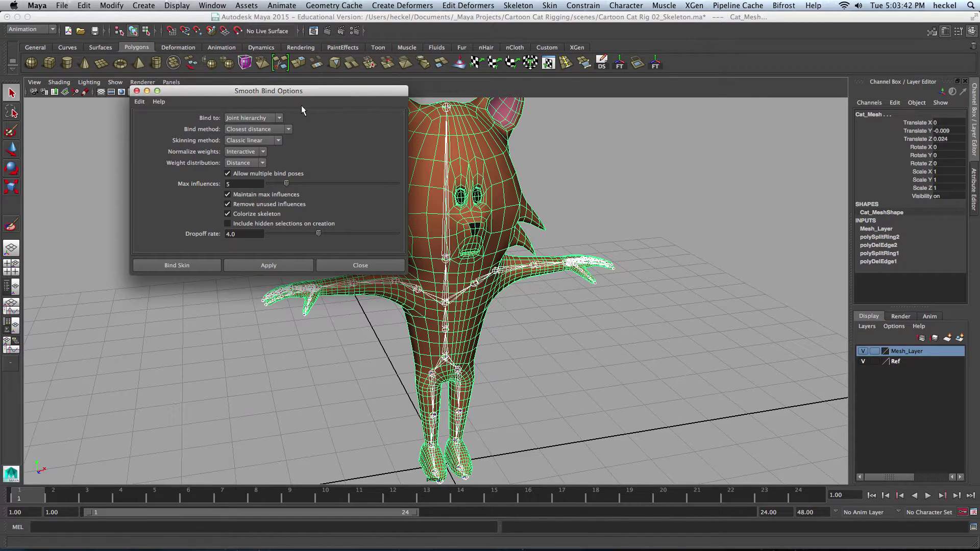
# Step: Smooth bind the mesh to Selected joints with Neighbors weight distribution, multiple bind poses off, max influences 3 and dropoff rate 10
pyautogui.click(278, 118)
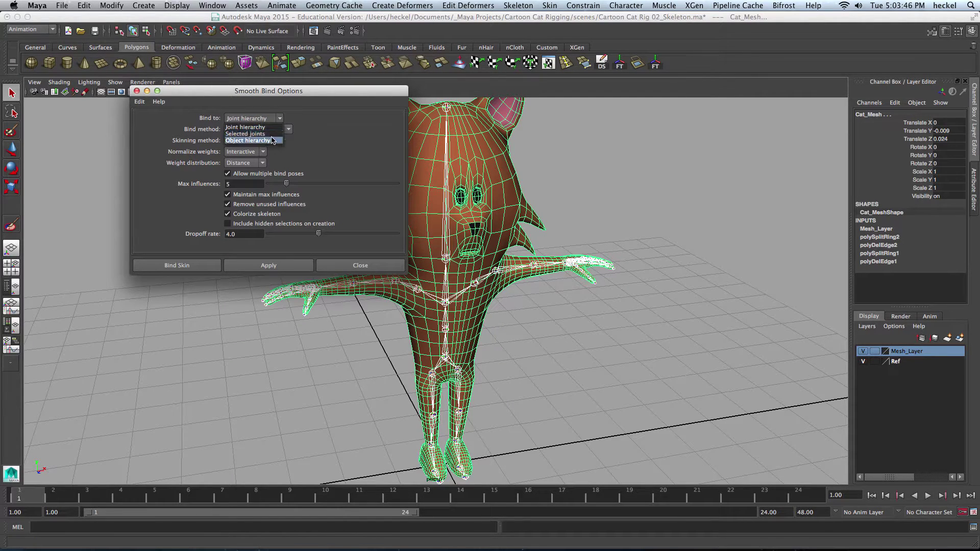
pyautogui.click(271, 135)
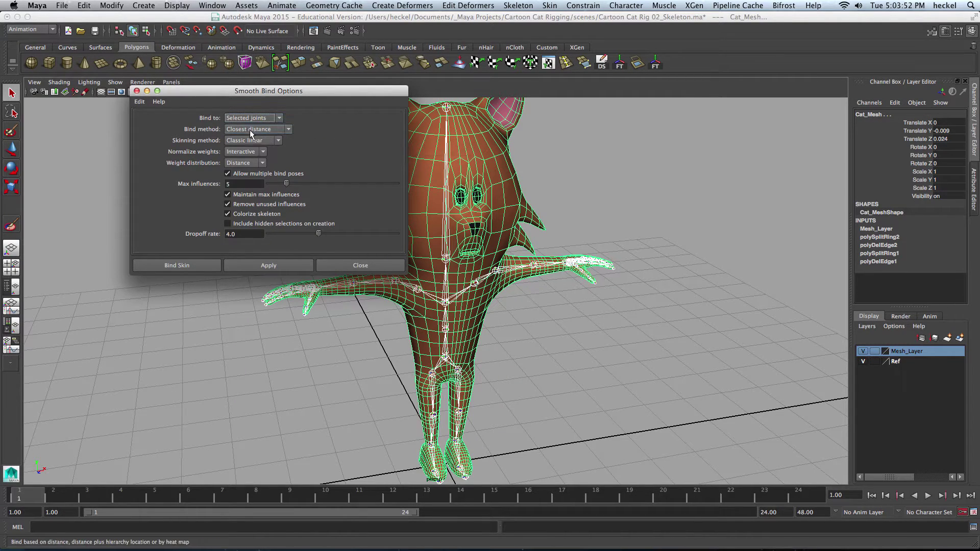
pyautogui.click(262, 162)
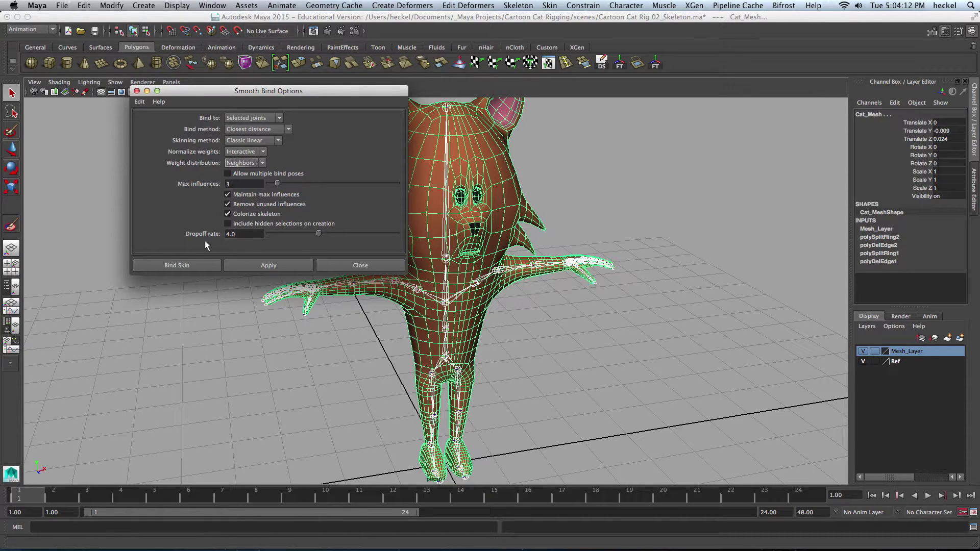
pyautogui.moveTo(319, 236); pyautogui.dragTo(463, 239)
pyautogui.click(185, 266)
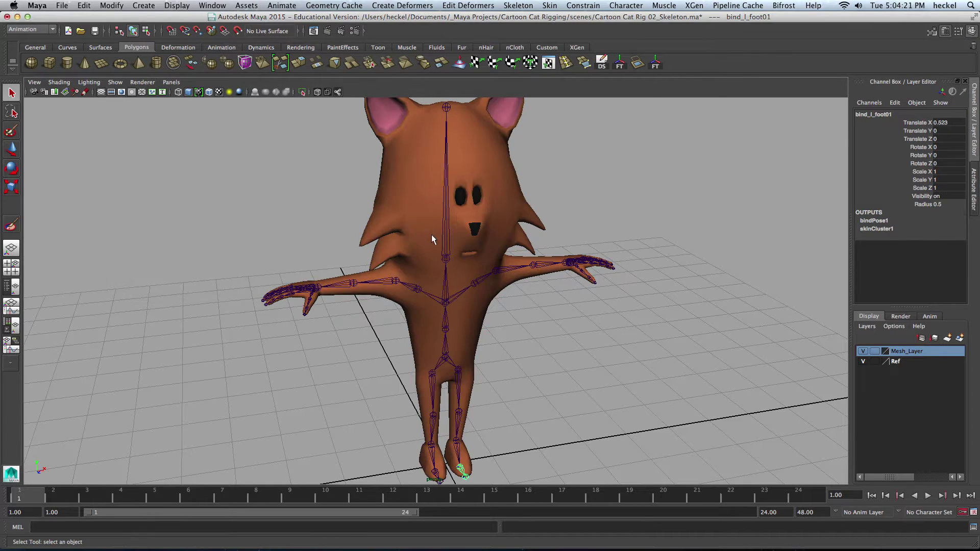
# Step: Rotate the head joint to test the skin deformation, and undo the rotation
pyautogui.click(446, 229)
pyautogui.keyDown('alt'); pyautogui.moveTo(456, 222); pyautogui.dragTo(439, 240, button='middle'); pyautogui.keyUp('alt')
pyautogui.press('e')
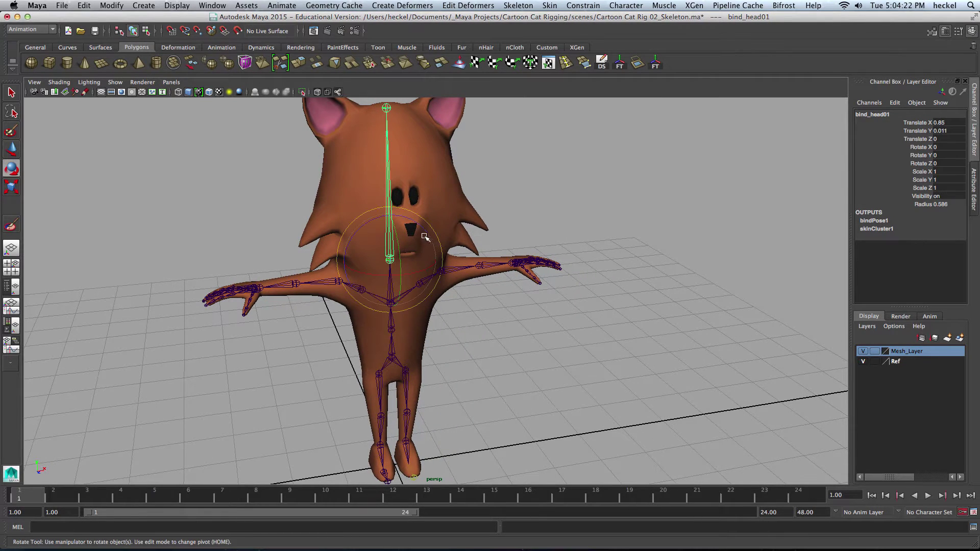
pyautogui.moveTo(366, 230)
pyautogui.mouseDown()
pyautogui.moveTo(385, 222)
pyautogui.moveTo(374, 230)
pyautogui.mouseUp()
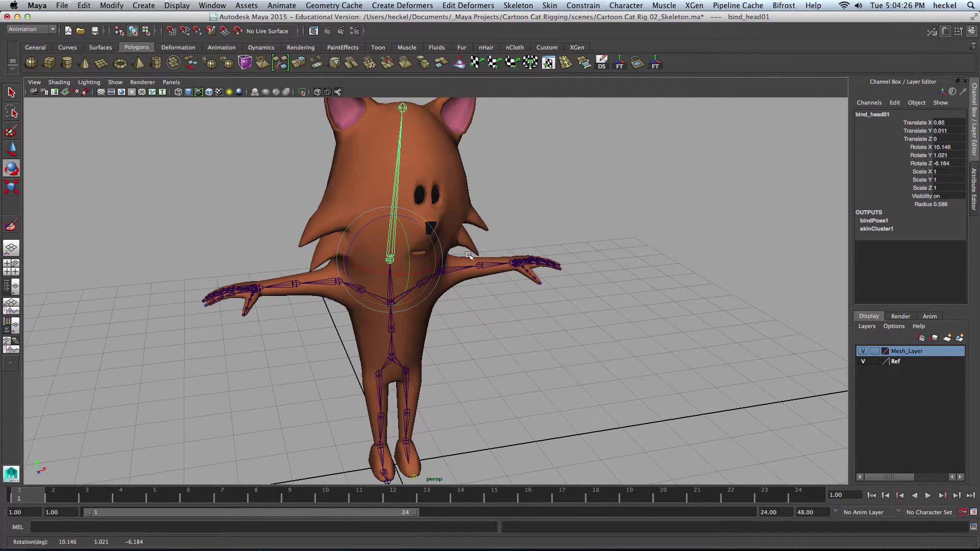
pyautogui.keyDown('alt'); pyautogui.moveTo(469, 255); pyautogui.dragTo(438, 239); pyautogui.keyUp('alt')
pyautogui.hotkey('ctrl', 'z')
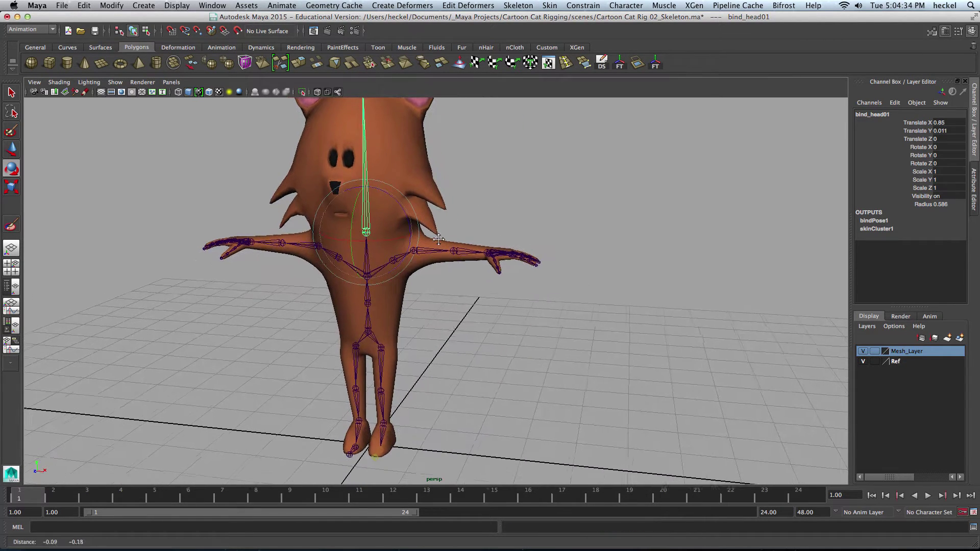
# Step: Rotate the left hip joint to test how the leg deforms, and undo the rotation
pyautogui.click(380, 347)
pyautogui.moveTo(396, 388); pyautogui.dragTo(365, 366)
pyautogui.hotkey('ctrl', 'z')
# Step: Rotate the left and the right shoulder joints in turn to test the arm deformation, undoing each rotation
pyautogui.click(427, 251)
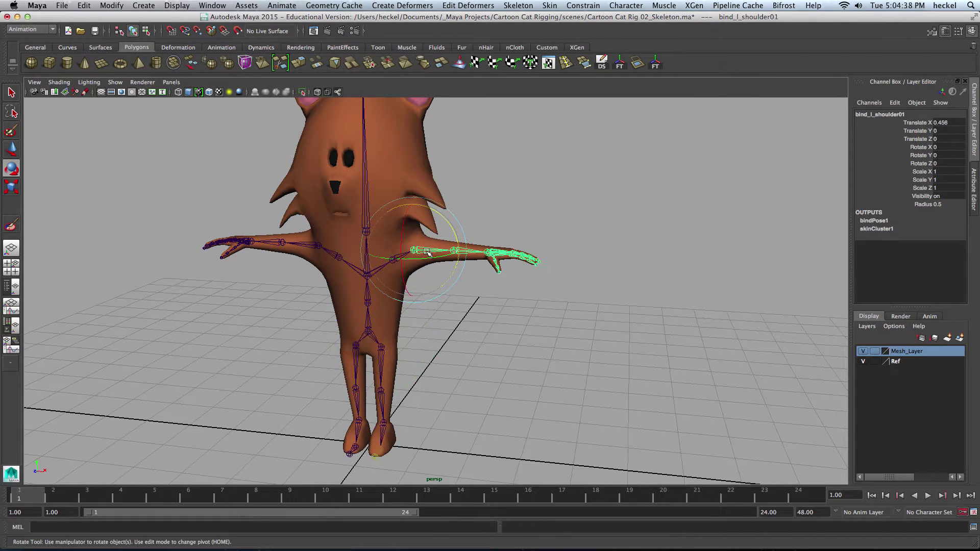
pyautogui.moveTo(441, 220); pyautogui.dragTo(449, 248)
pyautogui.press('z')
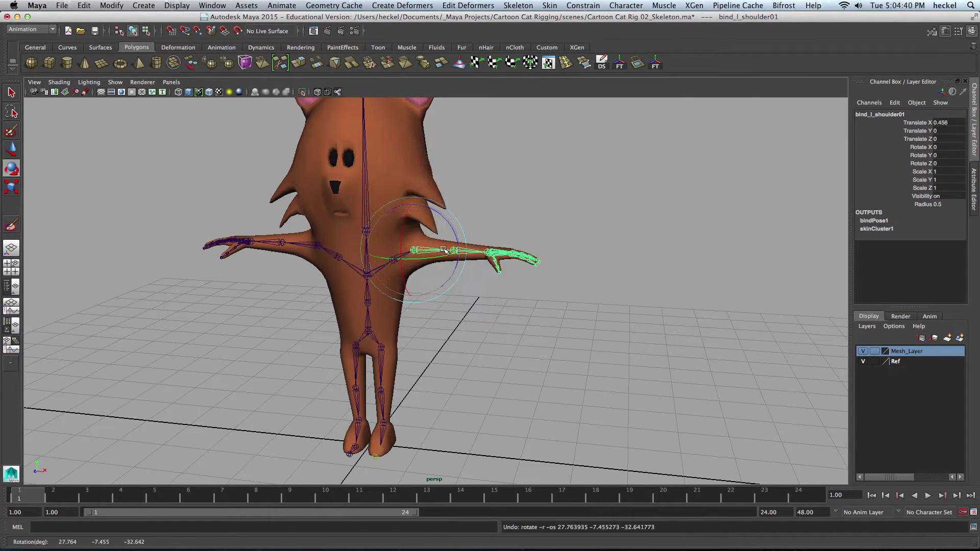
pyautogui.click(285, 242)
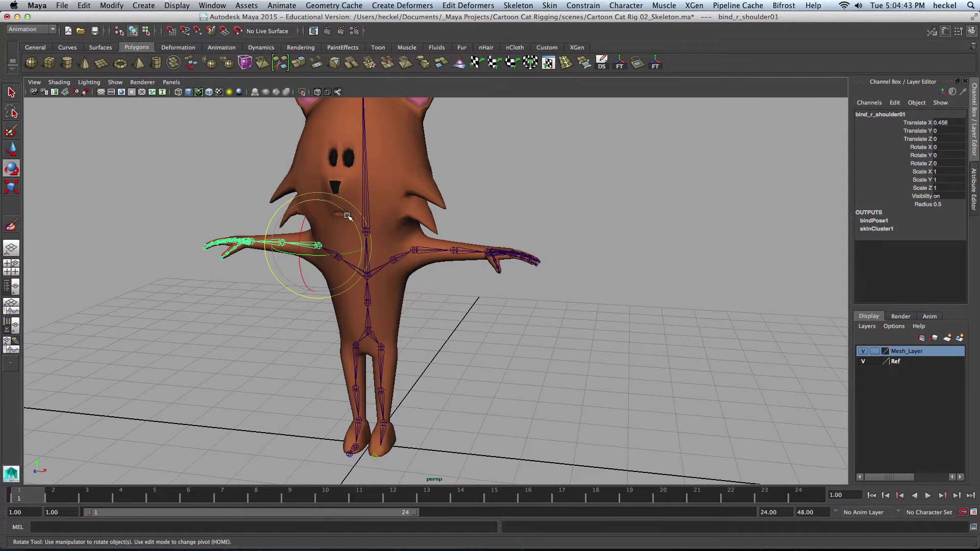
pyautogui.moveTo(350, 217); pyautogui.dragTo(334, 198)
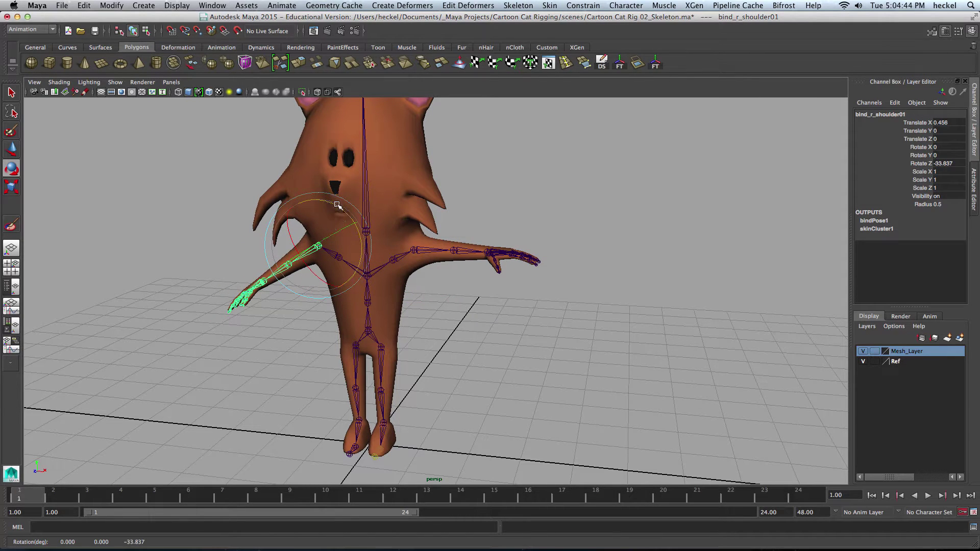
pyautogui.press('z')
# Step: Select the cat mesh and examine its wireframe around the legs and feet
pyautogui.keyDown('alt'); pyautogui.moveTo(442, 305); pyautogui.dragTo(509, 300); pyautogui.keyUp('alt')
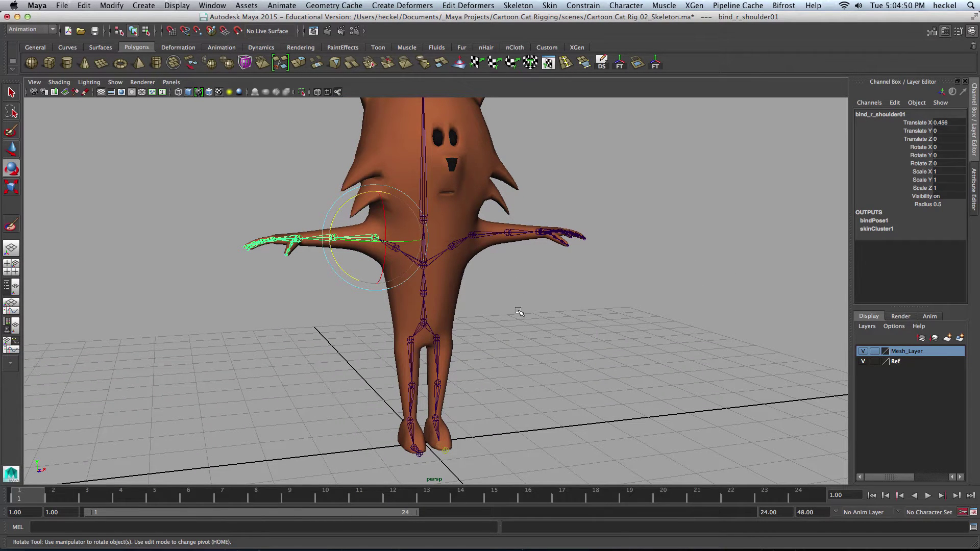
pyautogui.keyDown('alt'); pyautogui.moveTo(510, 307); pyautogui.dragTo(465, 313); pyautogui.keyUp('alt')
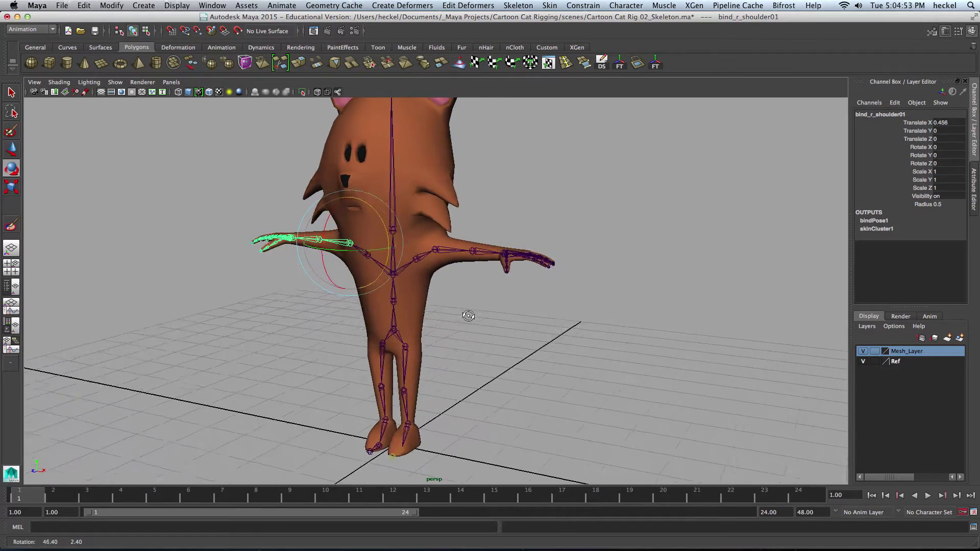
pyautogui.keyDown('alt'); pyautogui.moveTo(466, 313); pyautogui.dragTo(496, 298, button='middle'); pyautogui.keyUp('alt')
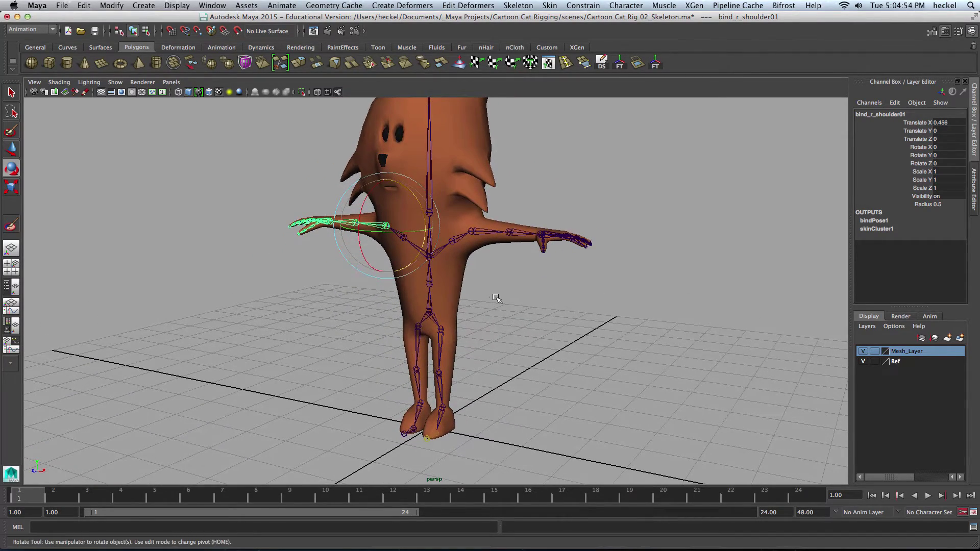
pyautogui.keyDown('alt'); pyautogui.moveTo(441, 421); pyautogui.dragTo(717, 332, button='right'); pyautogui.keyUp('alt')
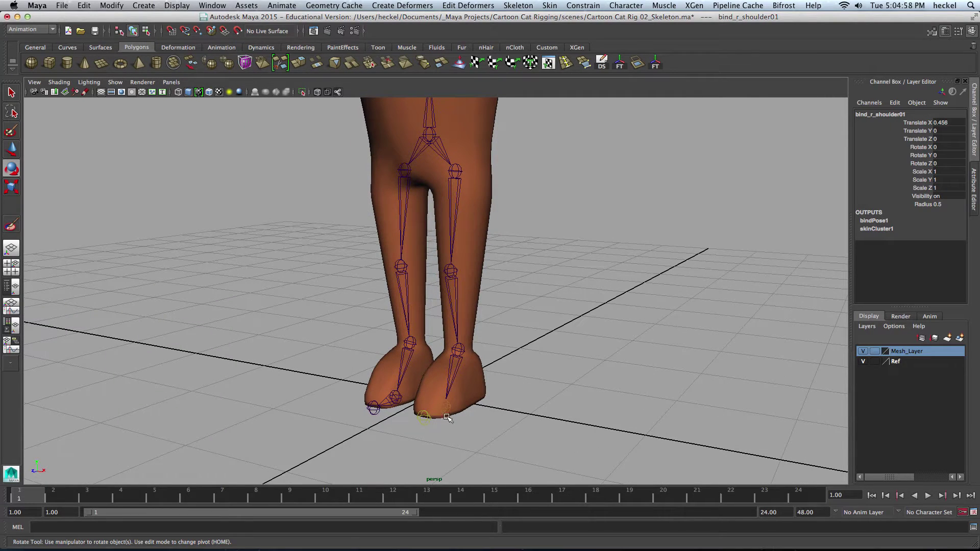
pyautogui.click(475, 386)
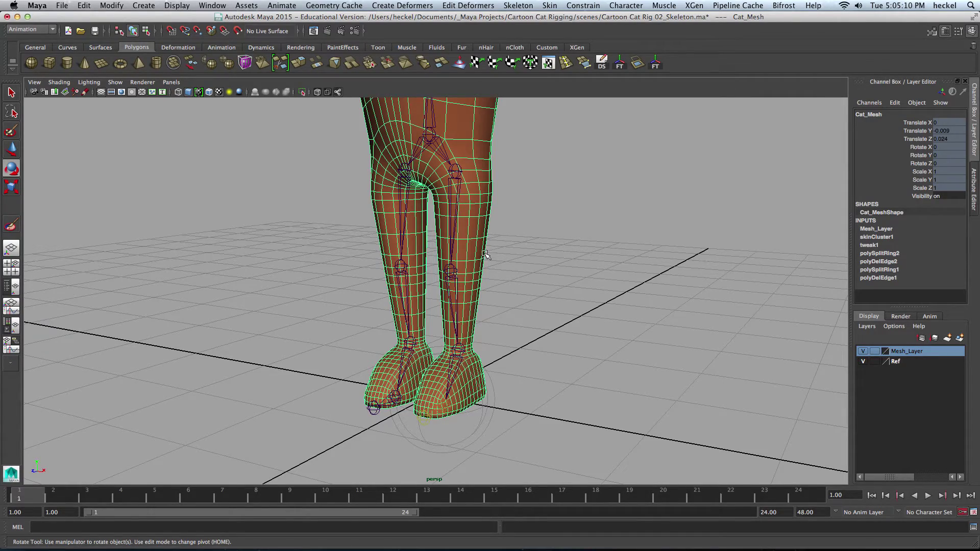
pyautogui.keyDown('alt'); pyautogui.moveTo(485, 254); pyautogui.dragTo(502, 238); pyautogui.keyUp('alt')
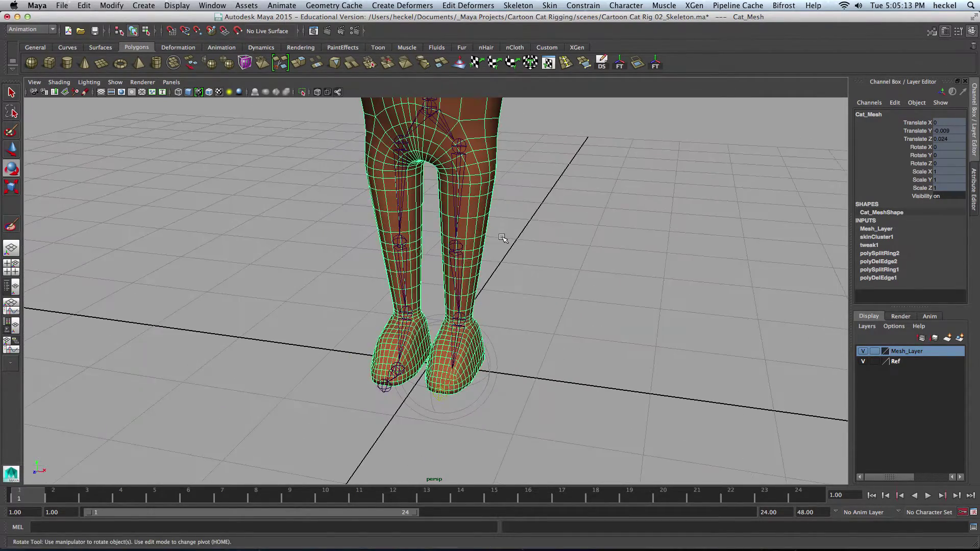
# Step: Rotate the left hip joint about -61 degrees in Z and examine how the mesh deforms around both feet
pyautogui.click(466, 185)
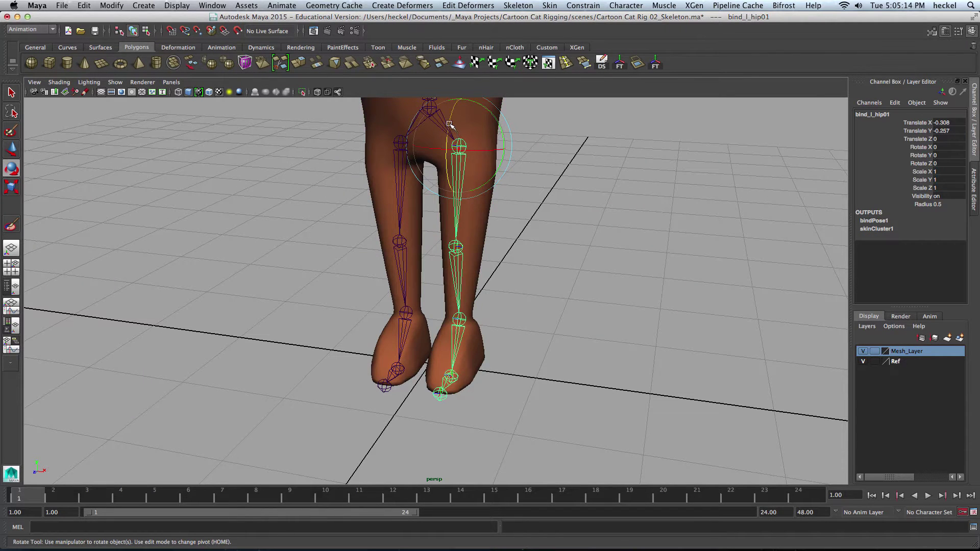
pyautogui.moveTo(449, 124); pyautogui.dragTo(454, 187)
pyautogui.keyDown('alt'); pyautogui.moveTo(485, 237); pyautogui.dragTo(447, 332); pyautogui.keyUp('alt')
pyautogui.keyDown('alt'); pyautogui.moveTo(519, 264); pyautogui.dragTo(438, 321); pyautogui.keyUp('alt')
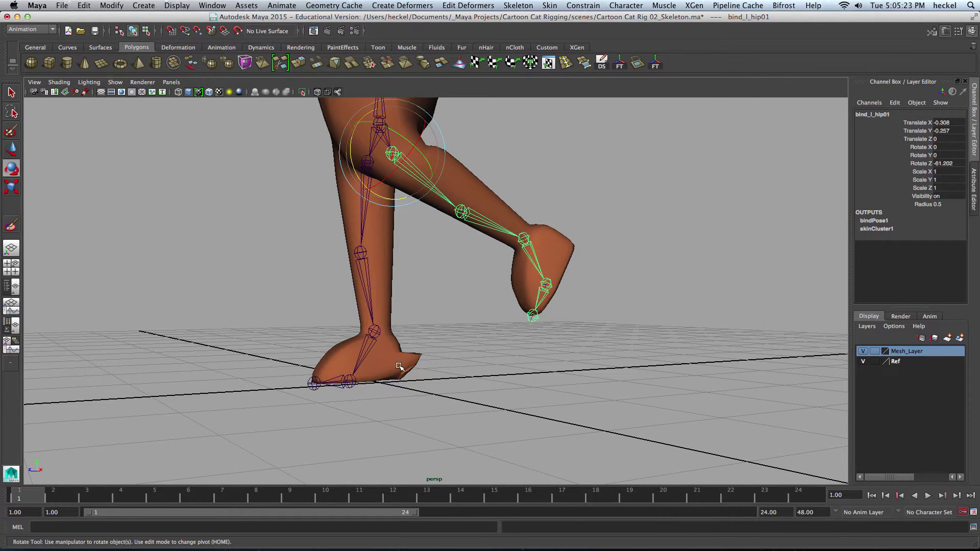
pyautogui.keyDown('alt'); pyautogui.moveTo(394, 362); pyautogui.dragTo(558, 260); pyautogui.keyUp('alt')
pyautogui.keyDown('alt'); pyautogui.moveTo(428, 310); pyautogui.dragTo(499, 316); pyautogui.keyUp('alt')
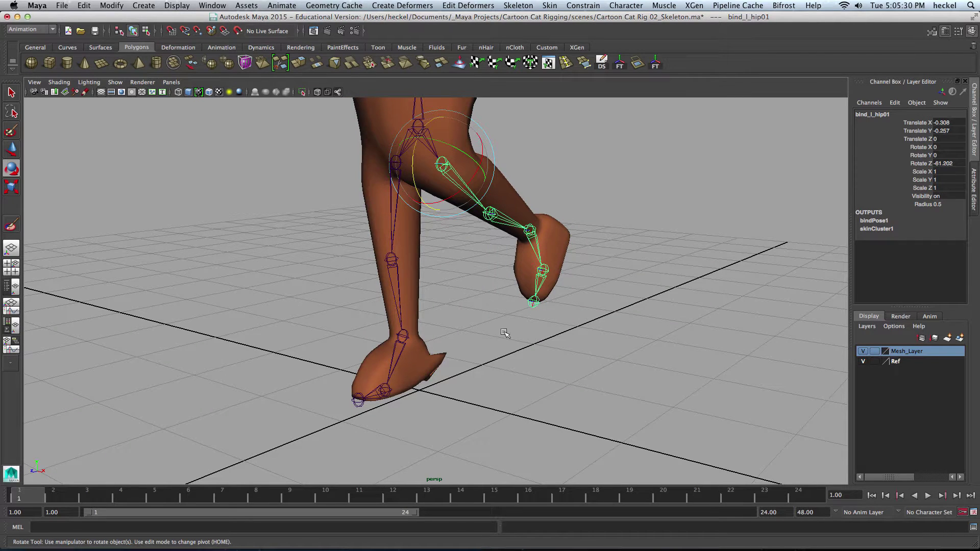
# Step: Activate the Paint Skin Weights Tool with its settings shown, narrowing them to leave more room for the model view
pyautogui.click(551, 6)
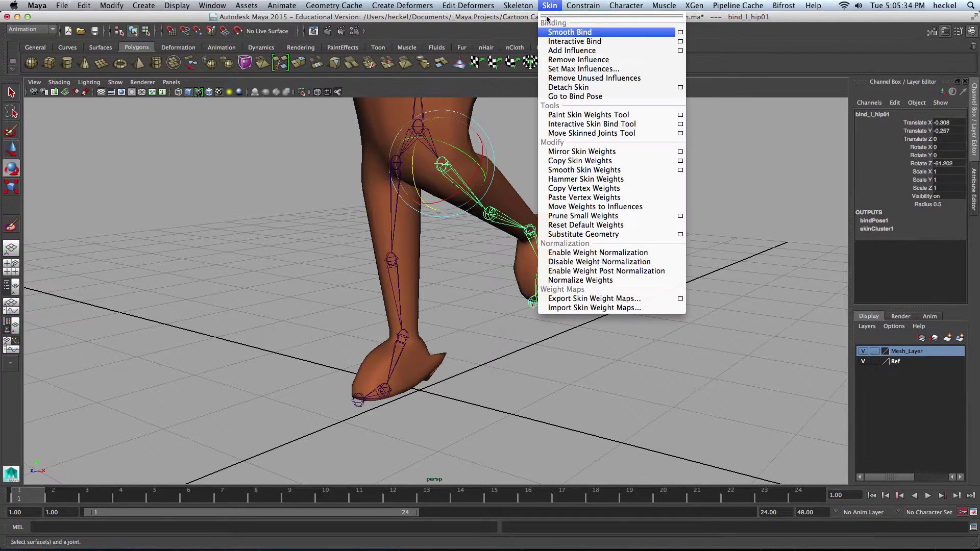
pyautogui.click(681, 116)
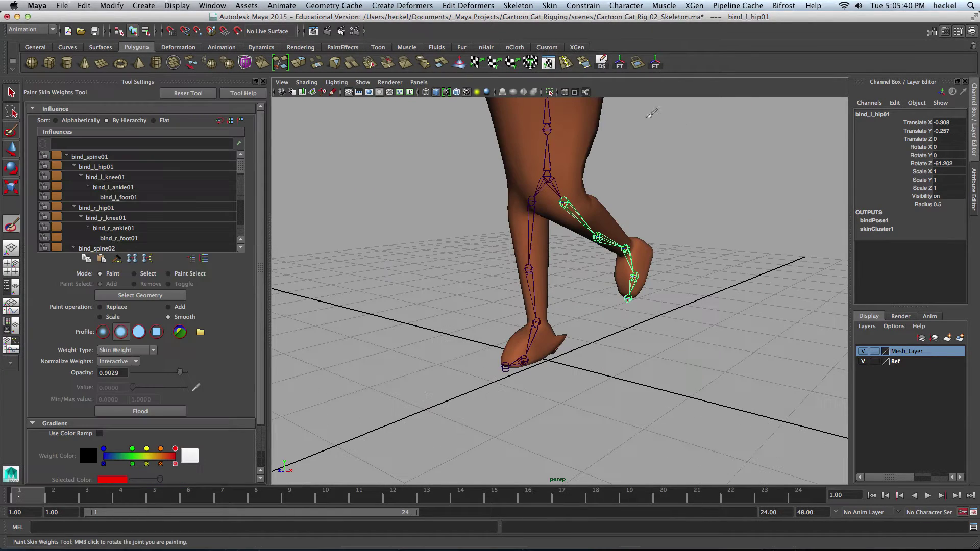
pyautogui.moveTo(258, 210); pyautogui.dragTo(229, 212)
pyautogui.scroll(-3, 230, 212)
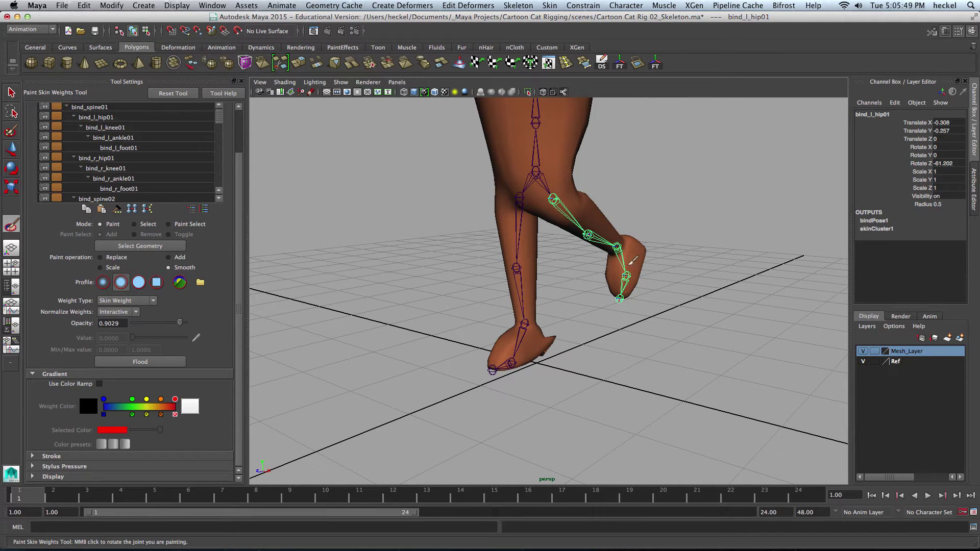
# Step: Select the cat mesh and reactivate the Paint Skin Weights Tool to display its weights around the legs
pyautogui.press('q')
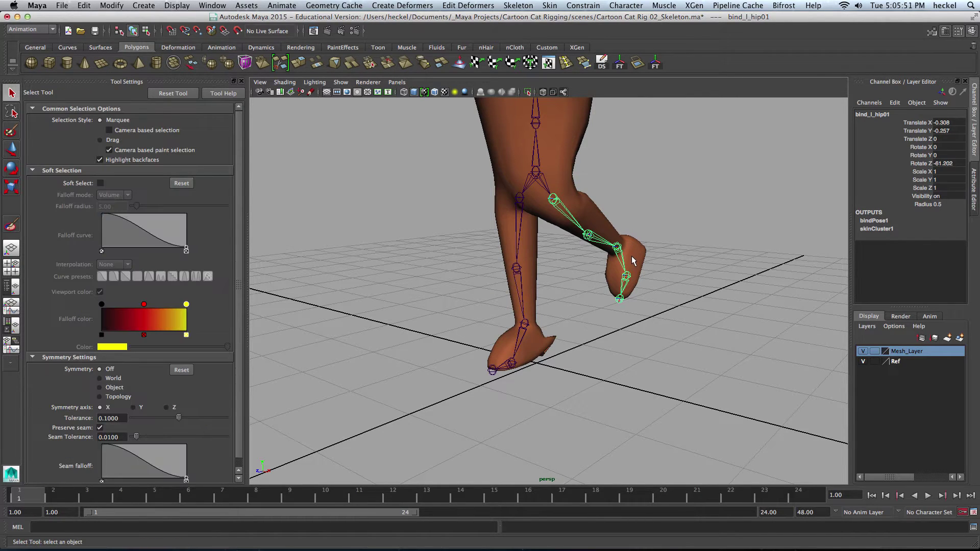
pyautogui.click(632, 260)
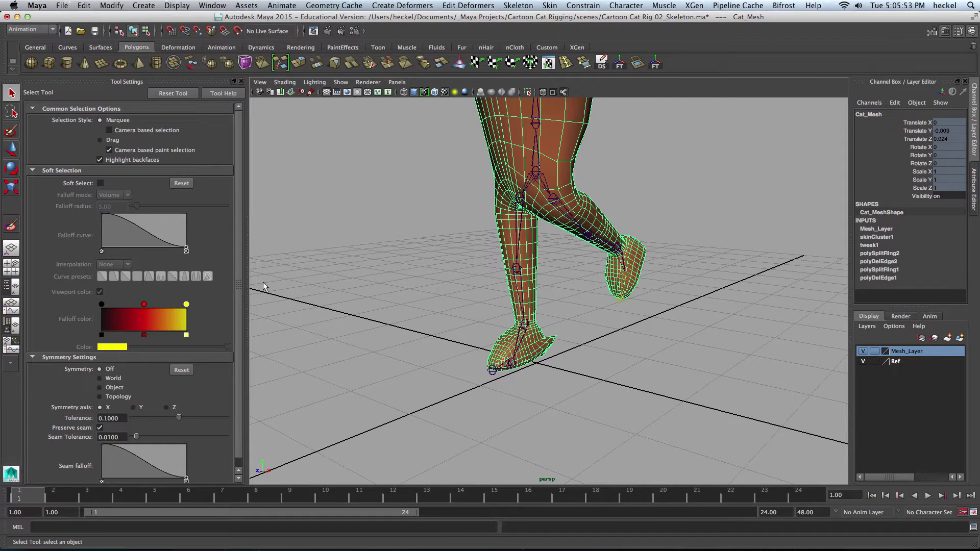
pyautogui.click(11, 228)
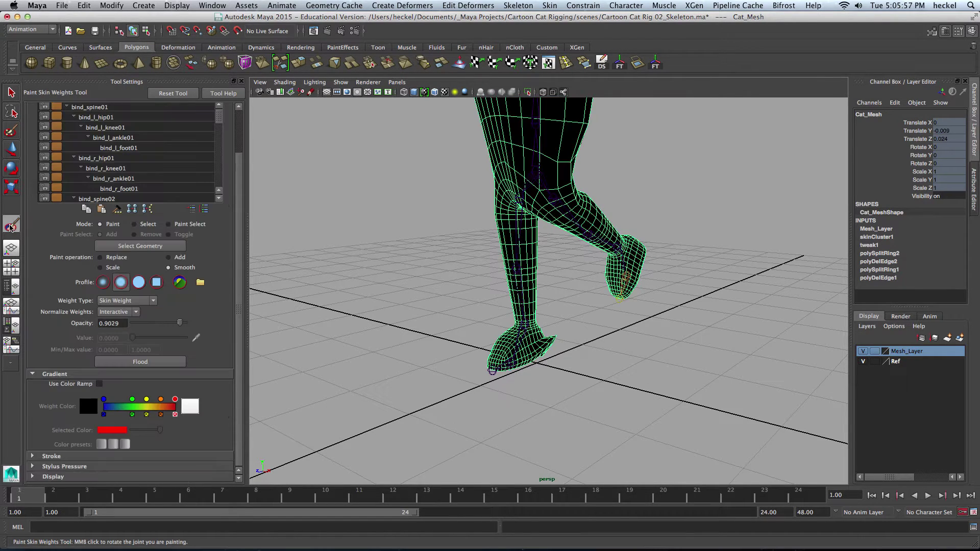
pyautogui.moveTo(581, 248)
pyautogui.keyDown('alt'); pyautogui.mouseDown(button='right')
pyautogui.moveTo(549, 277)
pyautogui.moveTo(630, 245)
pyautogui.mouseUp(button='right'); pyautogui.keyUp('alt')
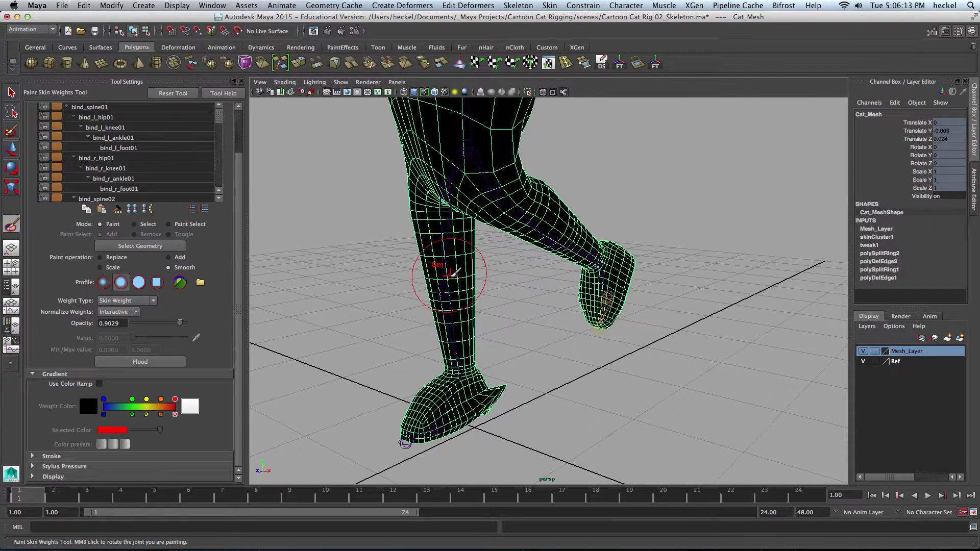
# Step: Shrink the paint brush and pick the bind_l_foot01 joint as the influence on the raised foot
pyautogui.moveTo(452, 274); pyautogui.dragTo(450, 269)
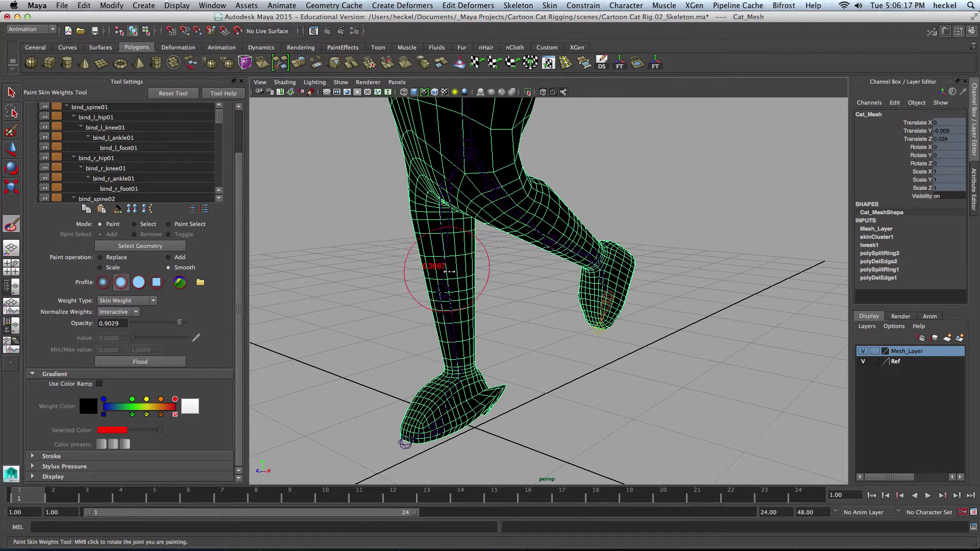
pyautogui.moveTo(449, 272); pyautogui.dragTo(459, 268)
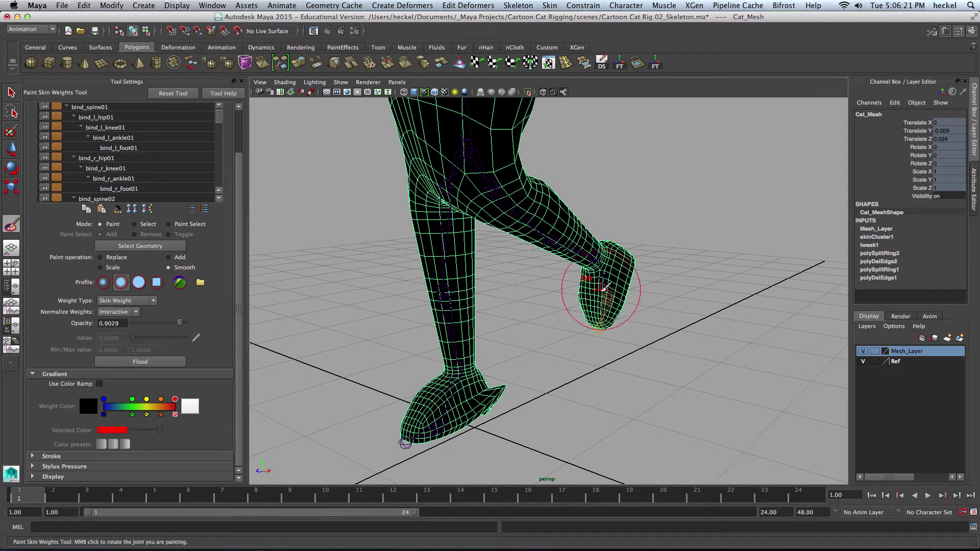
pyautogui.moveTo(608, 306); pyautogui.dragTo(595, 309)
pyautogui.rightClick(605, 310)
pyautogui.click(600, 286)
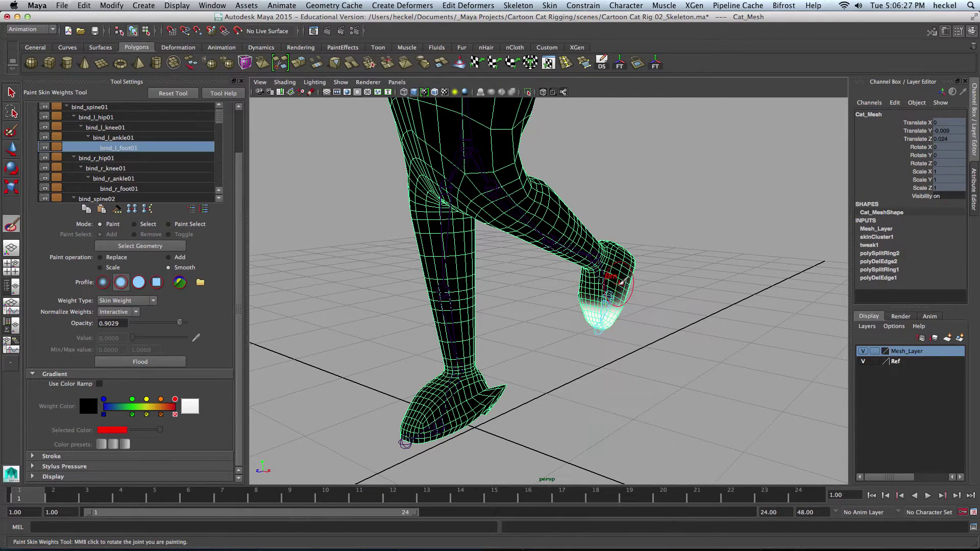
# Step: Compare the weights of bind_l_ankle01 and bind_l_foot01 on the raised foot, ending with bind_l_foot01 as the influence
pyautogui.moveTo(656, 284)
pyautogui.keyDown('alt'); pyautogui.mouseDown()
pyautogui.moveTo(666, 287)
pyautogui.moveTo(640, 275)
pyautogui.mouseUp(); pyautogui.keyUp('alt')
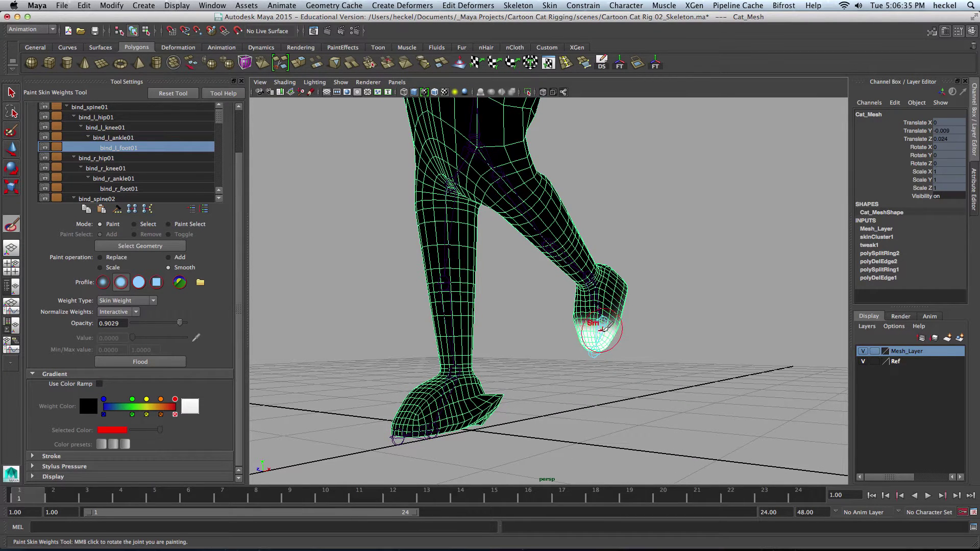
pyautogui.moveTo(595, 295); pyautogui.dragTo(594, 291, button='right')
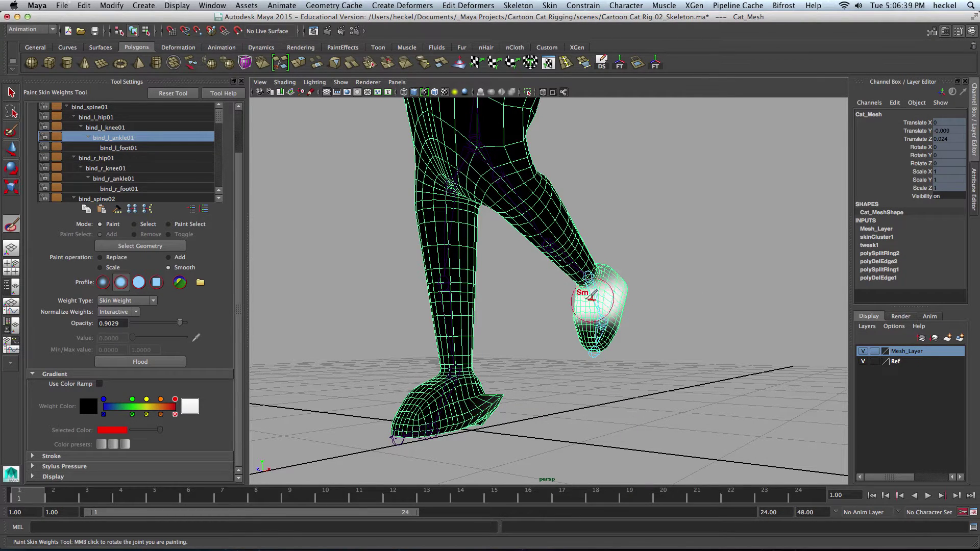
pyautogui.moveTo(592, 297)
pyautogui.mouseDown()
pyautogui.moveTo(605, 283)
pyautogui.moveTo(582, 296)
pyautogui.moveTo(594, 285)
pyautogui.moveTo(587, 306)
pyautogui.moveTo(599, 335)
pyautogui.moveTo(634, 284)
pyautogui.moveTo(380, 310)
pyautogui.moveTo(534, 313)
pyautogui.moveTo(513, 363)
pyautogui.moveTo(584, 333)
pyautogui.mouseUp()
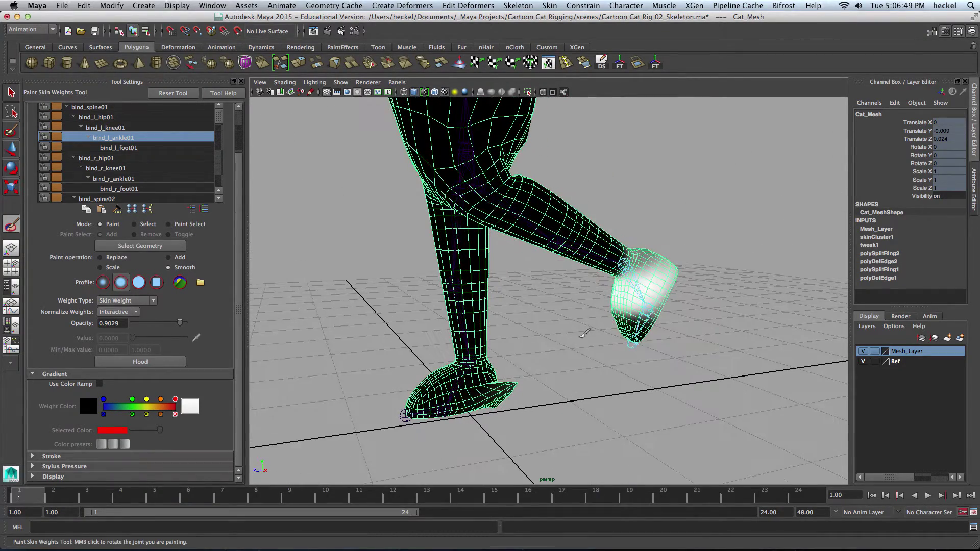
pyautogui.moveTo(640, 324); pyautogui.dragTo(642, 300, button='right')
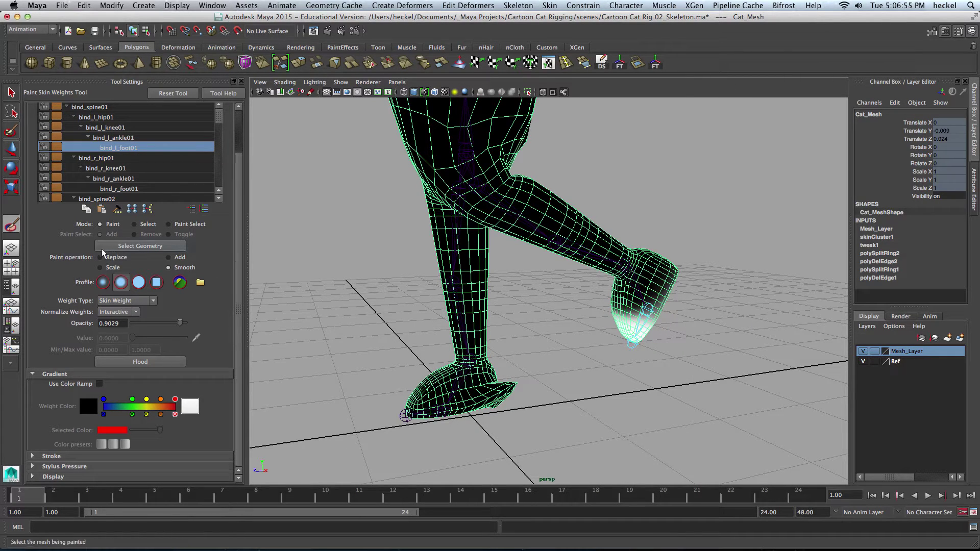
# Step: Set the paint operation to Replace with opacity 1.0 and a value of 0
pyautogui.click(150, 246)
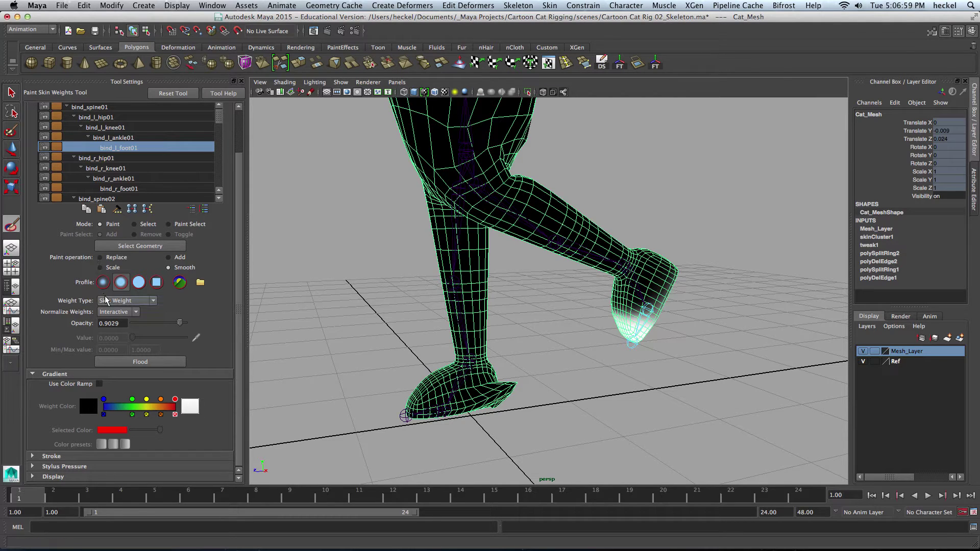
pyautogui.click(116, 259)
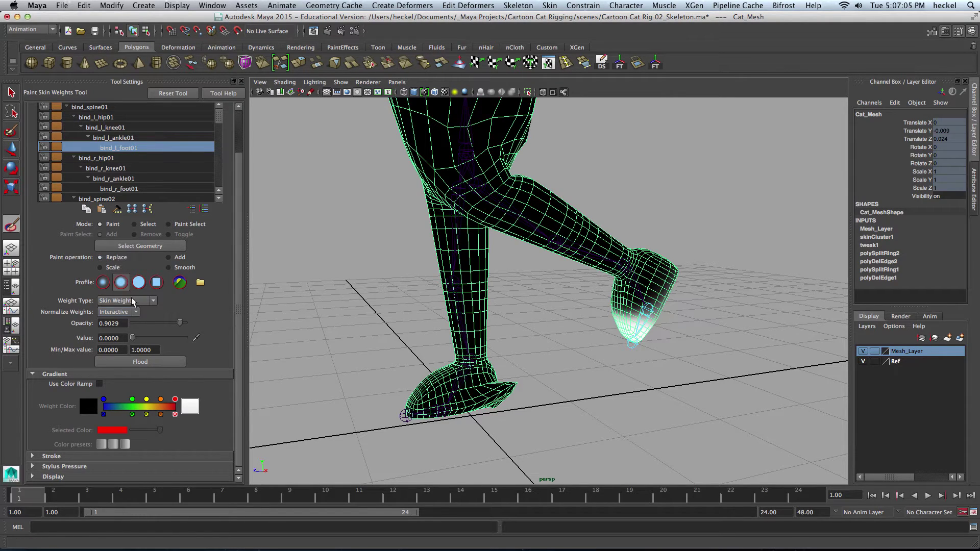
pyautogui.moveTo(180, 324); pyautogui.dragTo(184, 326)
# Step: Pick bind_l_ankle01 as the influence and paint its weights off the standing right foot's distorted heel with value 0
pyautogui.keyDown('alt'); pyautogui.moveTo(511, 384); pyautogui.dragTo(505, 390); pyautogui.keyUp('alt')
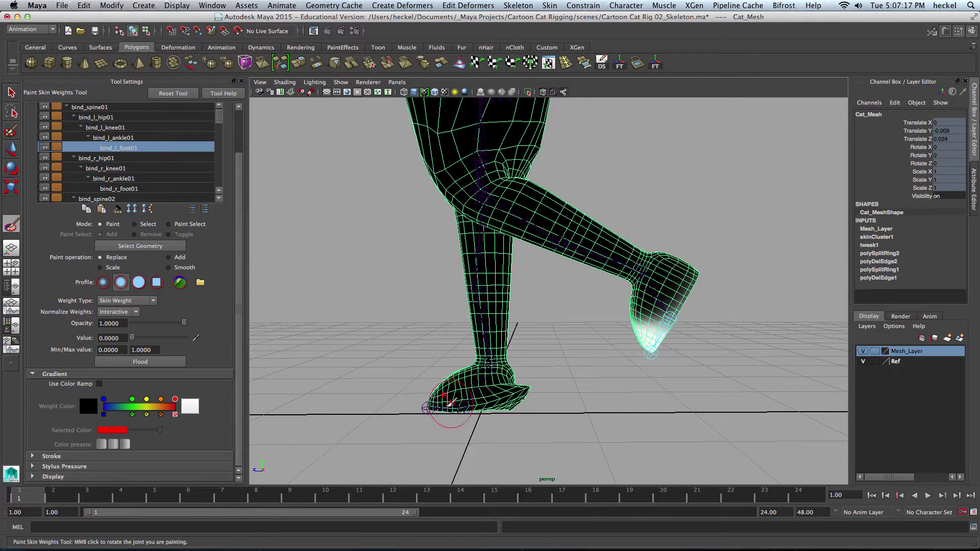
pyautogui.keyDown('alt'); pyautogui.moveTo(440, 407); pyautogui.dragTo(445, 408); pyautogui.keyUp('alt')
pyautogui.keyDown('alt'); pyautogui.moveTo(445, 409); pyautogui.dragTo(444, 351, button='right'); pyautogui.keyUp('alt')
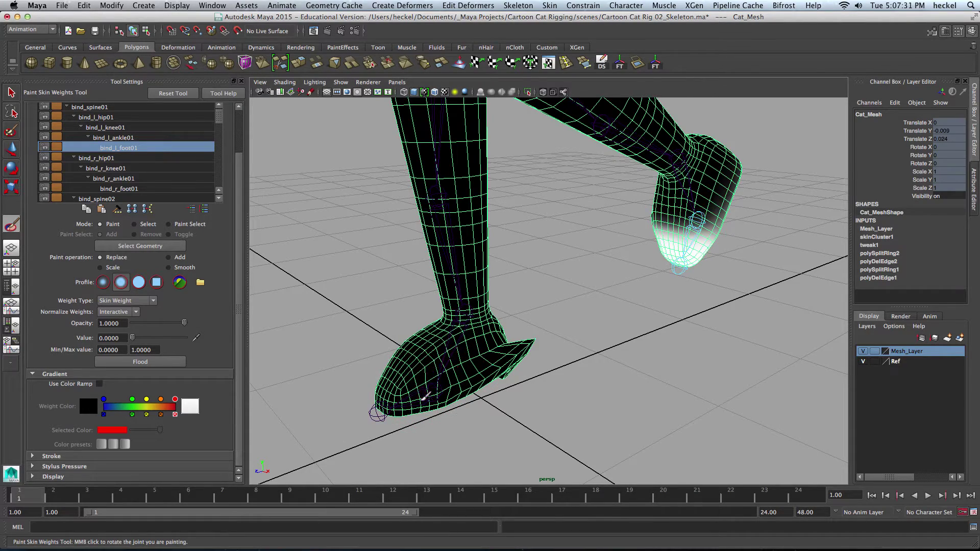
pyautogui.keyDown('alt'); pyautogui.moveTo(452, 404); pyautogui.dragTo(434, 388); pyautogui.keyUp('alt')
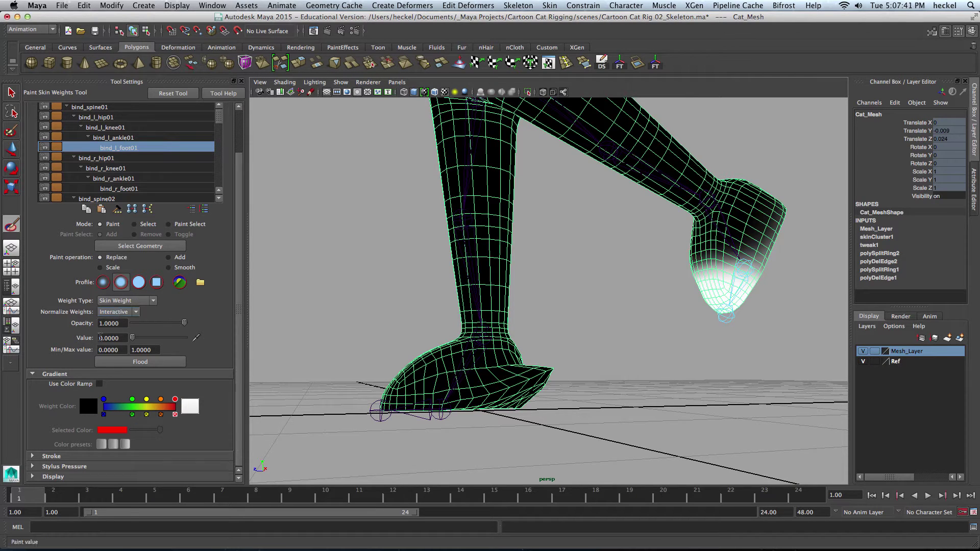
pyautogui.moveTo(416, 371)
pyautogui.keyDown('alt'); pyautogui.mouseDown()
pyautogui.moveTo(440, 375)
pyautogui.moveTo(385, 390)
pyautogui.moveTo(383, 401)
pyautogui.moveTo(429, 380)
pyautogui.mouseUp(); pyautogui.keyUp('alt')
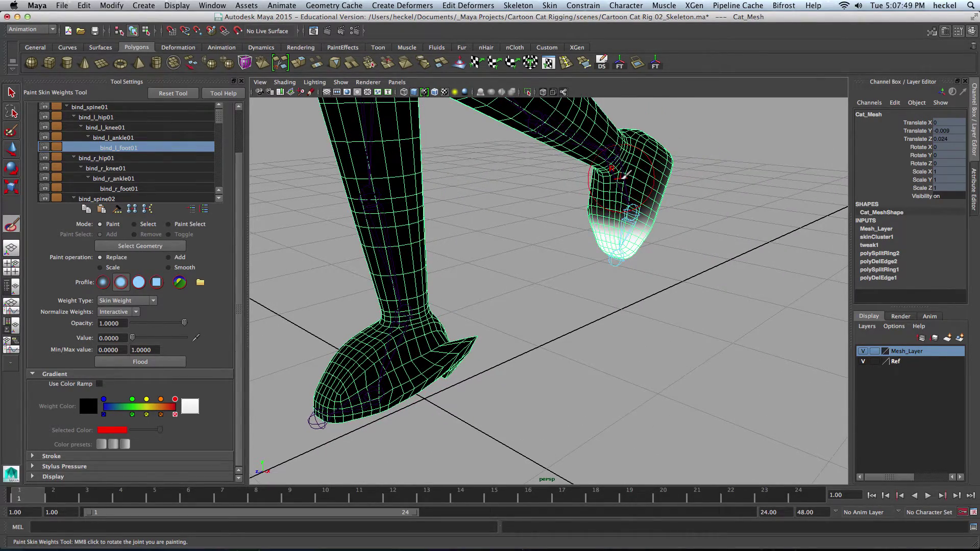
pyautogui.moveTo(623, 175); pyautogui.dragTo(625, 150, button='right')
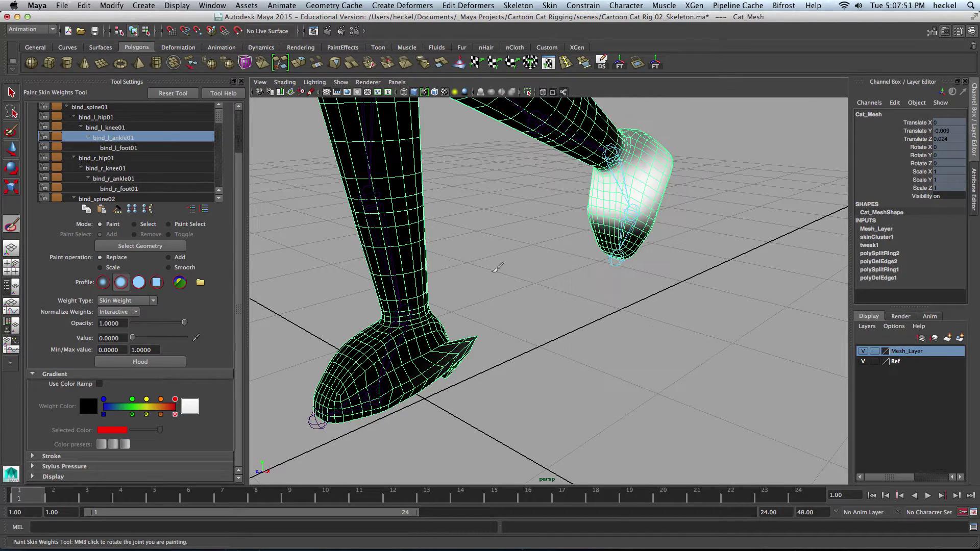
pyautogui.keyDown('alt'); pyautogui.moveTo(480, 321); pyautogui.dragTo(498, 306); pyautogui.keyUp('alt')
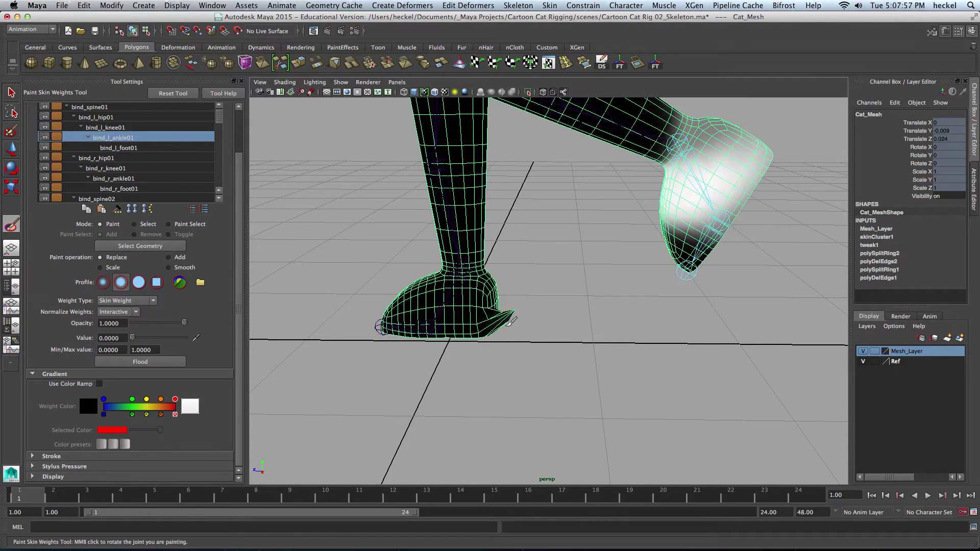
pyautogui.keyDown('alt'); pyautogui.moveTo(509, 322); pyautogui.dragTo(431, 312); pyautogui.keyUp('alt')
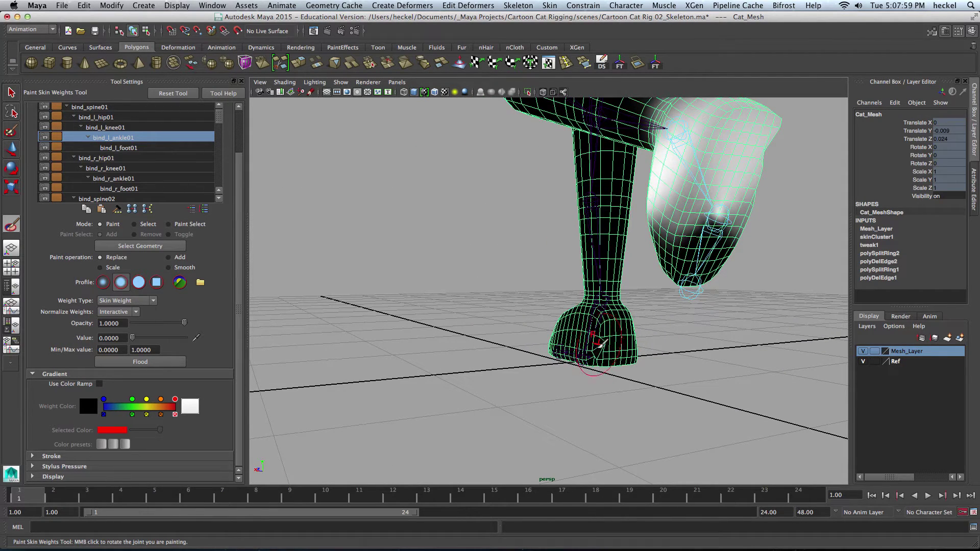
pyautogui.scroll(5, 563, 331)
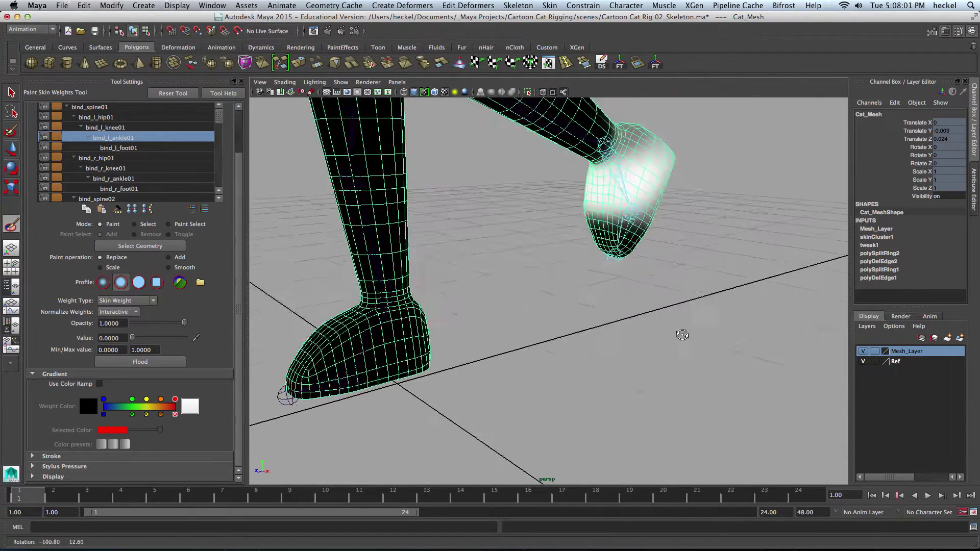
pyautogui.keyDown('alt'); pyautogui.moveTo(563, 331); pyautogui.dragTo(610, 161); pyautogui.keyUp('alt')
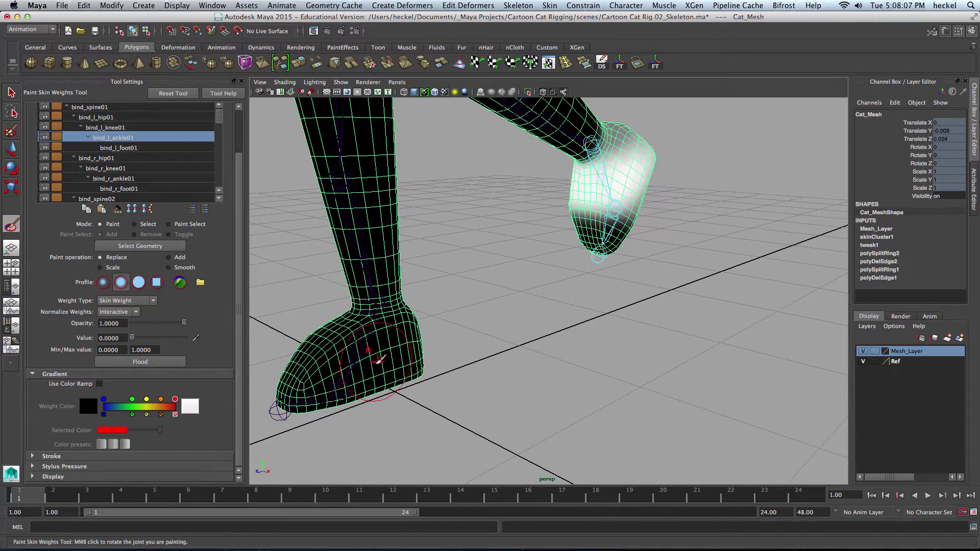
# Step: Examine the right foot and the raised left foot from several sides for remaining stray deformation
pyautogui.keyDown('alt'); pyautogui.moveTo(378, 365); pyautogui.dragTo(444, 337); pyautogui.keyUp('alt')
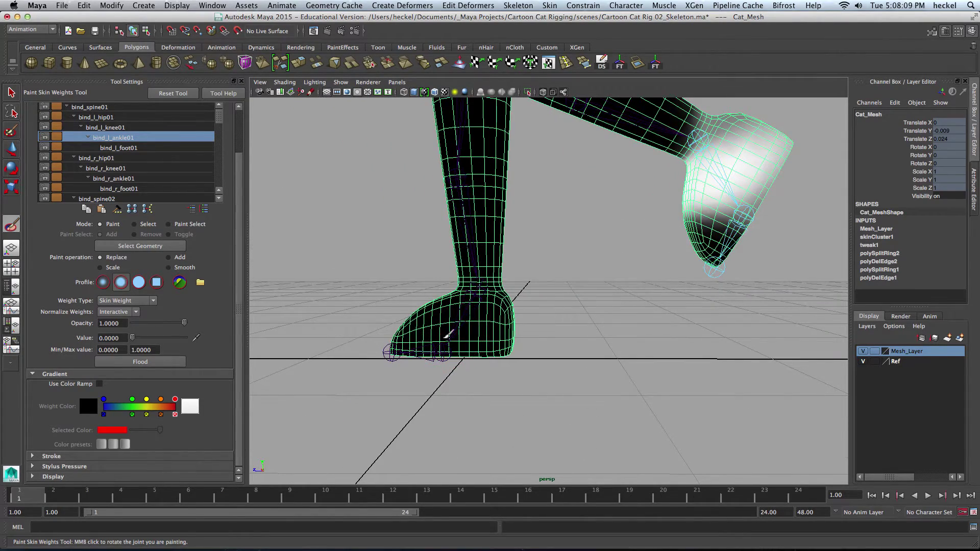
pyautogui.keyDown('alt'); pyautogui.moveTo(493, 313); pyautogui.dragTo(536, 313); pyautogui.keyUp('alt')
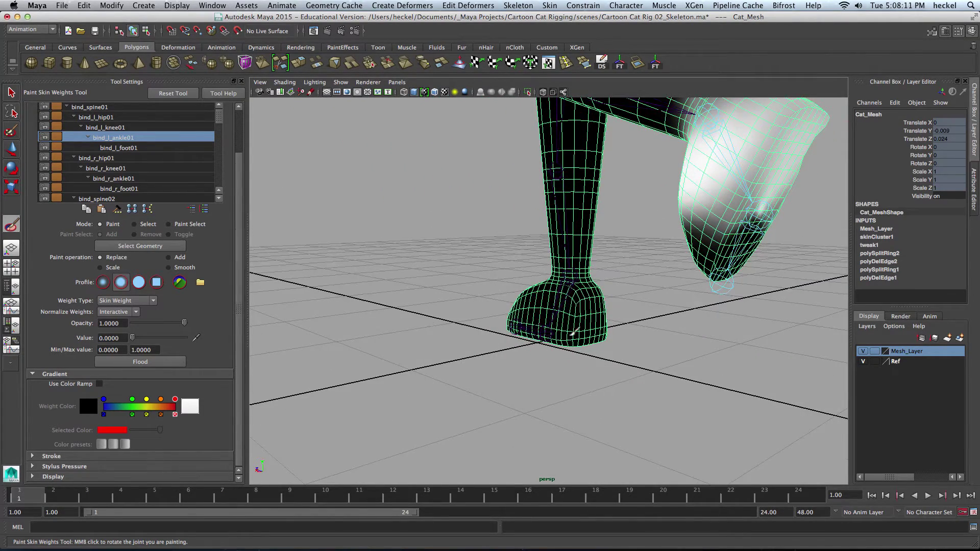
pyautogui.keyDown('alt'); pyautogui.moveTo(586, 348); pyautogui.dragTo(495, 319); pyautogui.keyUp('alt')
pyautogui.keyDown('alt'); pyautogui.moveTo(416, 329); pyautogui.dragTo(377, 347); pyautogui.keyUp('alt')
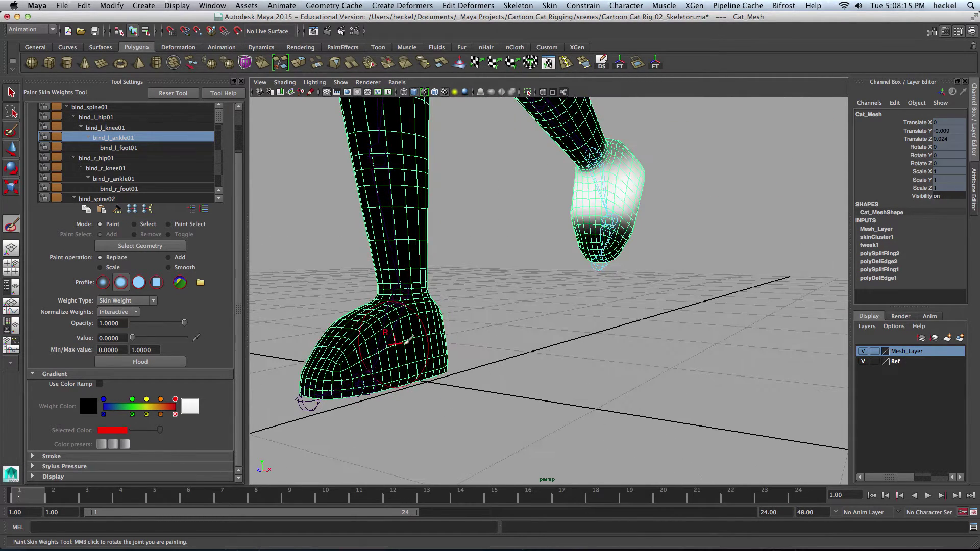
pyautogui.moveTo(380, 401)
pyautogui.keyDown('alt'); pyautogui.mouseDown()
pyautogui.moveTo(453, 369)
pyautogui.moveTo(498, 361)
pyautogui.moveTo(505, 374)
pyautogui.moveTo(487, 368)
pyautogui.mouseUp(); pyautogui.keyUp('alt')
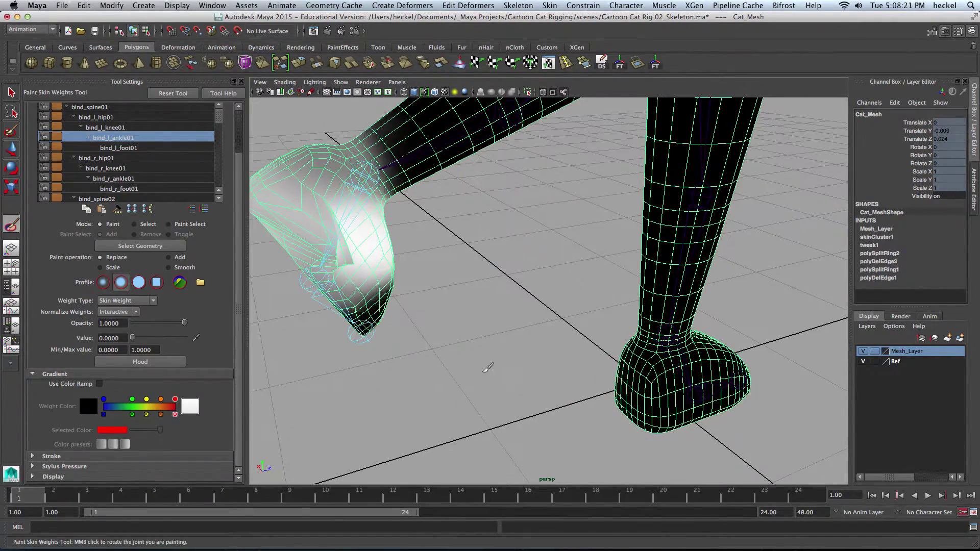
pyautogui.keyDown('alt'); pyautogui.moveTo(398, 319); pyautogui.dragTo(444, 325); pyautogui.keyUp('alt')
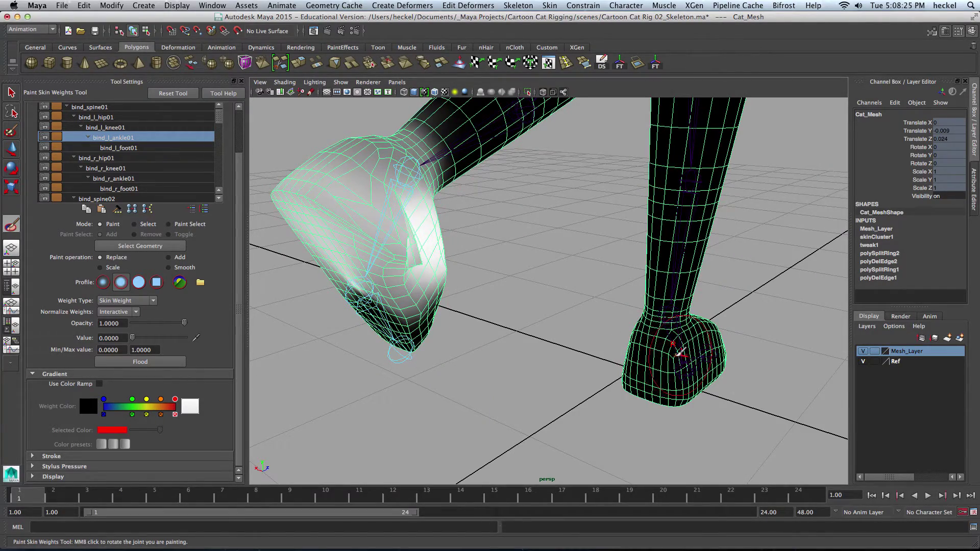
pyautogui.moveTo(678, 345)
pyautogui.keyDown('alt'); pyautogui.mouseDown()
pyautogui.moveTo(687, 332)
pyautogui.moveTo(525, 342)
pyautogui.moveTo(449, 332)
pyautogui.moveTo(506, 327)
pyautogui.moveTo(475, 358)
pyautogui.mouseUp(); pyautogui.keyUp('alt')
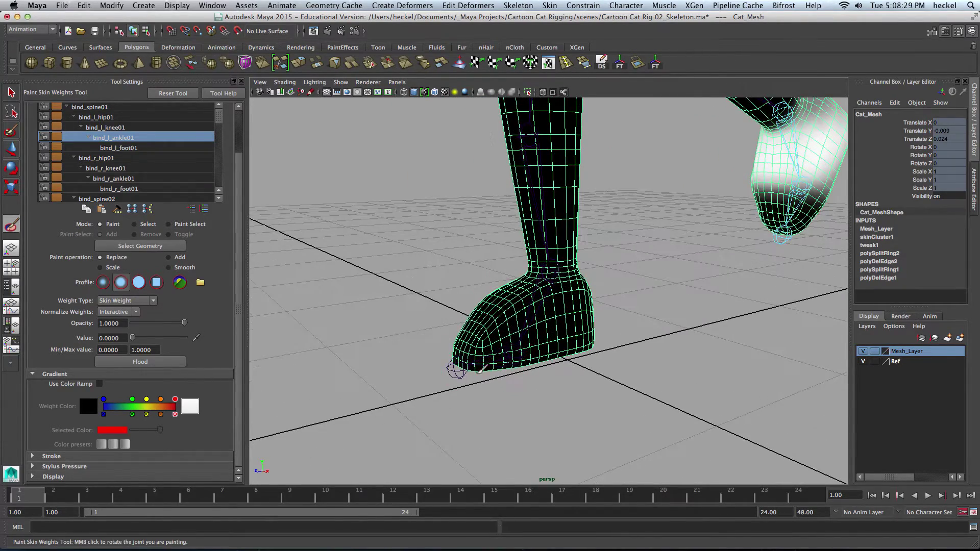
# Step: View the bind_r_foot01 influence, then pick bind_r_ankle01 as the influence for correcting the raised left foot
pyautogui.moveTo(484, 337); pyautogui.dragTo(483, 312, button='right')
pyautogui.keyDown('alt'); pyautogui.moveTo(483, 312); pyautogui.dragTo(668, 306); pyautogui.keyUp('alt')
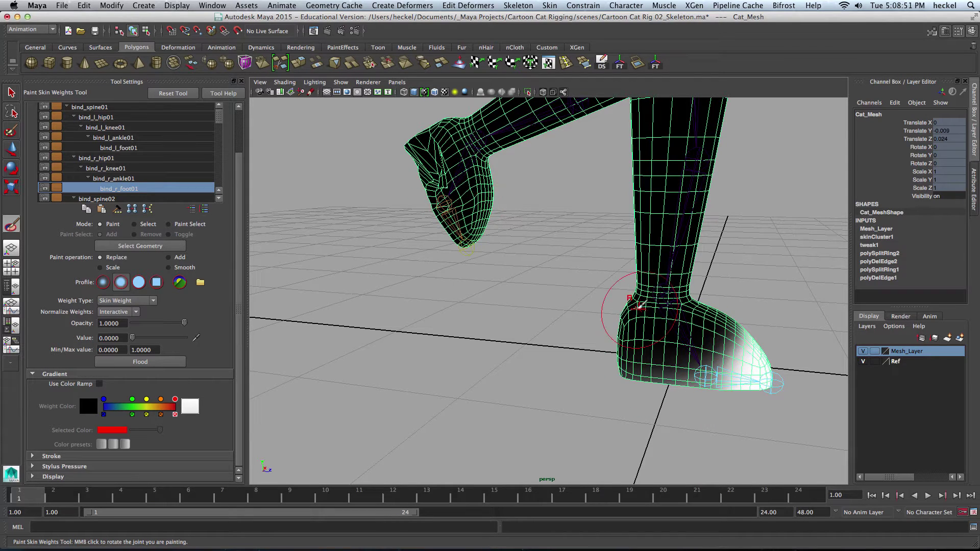
pyautogui.rightClick(675, 320)
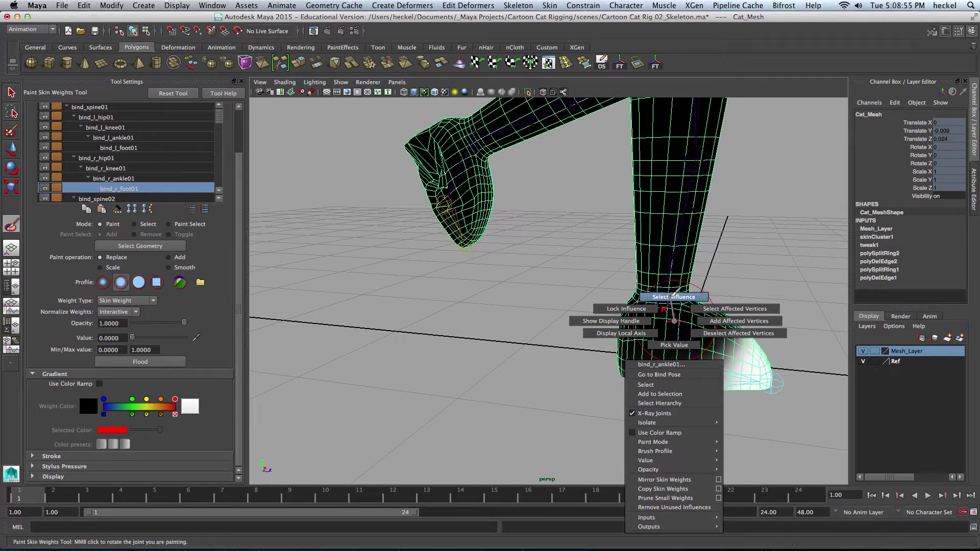
pyautogui.click(695, 297)
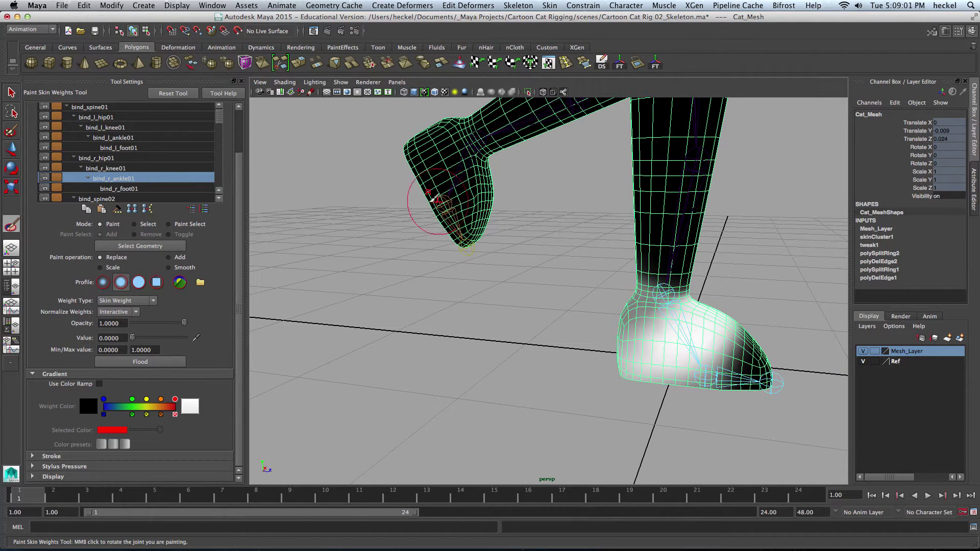
# Step: Paint the right ankle's weights off the left foot's heel and sole with value 0, checking it from all around
pyautogui.keyDown('alt'); pyautogui.moveTo(467, 227); pyautogui.dragTo(461, 184); pyautogui.keyUp('alt')
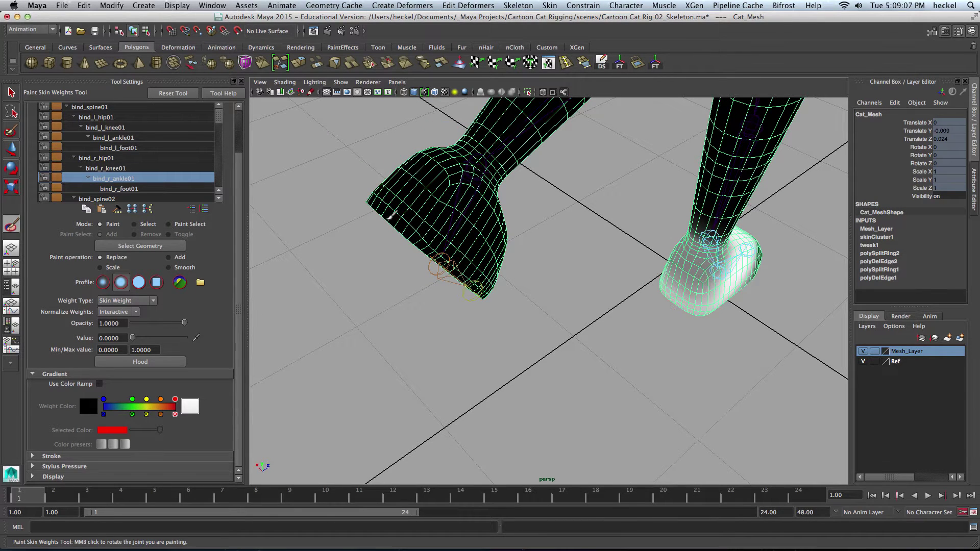
pyautogui.keyDown('alt'); pyautogui.moveTo(442, 257); pyautogui.dragTo(422, 208); pyautogui.keyUp('alt')
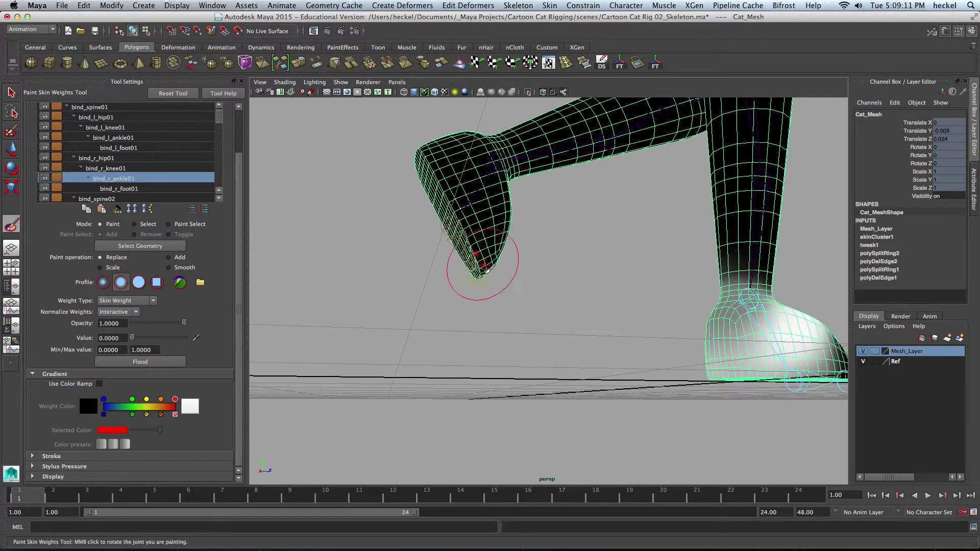
pyautogui.moveTo(481, 262)
pyautogui.keyDown('alt'); pyautogui.mouseDown()
pyautogui.moveTo(485, 229)
pyautogui.moveTo(653, 219)
pyautogui.moveTo(638, 214)
pyautogui.mouseUp(); pyautogui.keyUp('alt')
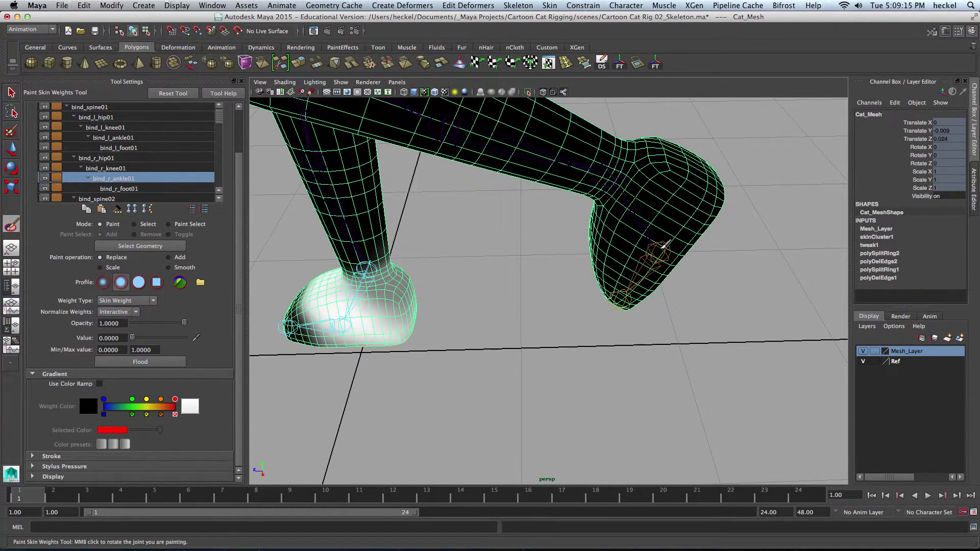
pyautogui.keyDown('alt'); pyautogui.moveTo(700, 235); pyautogui.dragTo(475, 189); pyautogui.keyUp('alt')
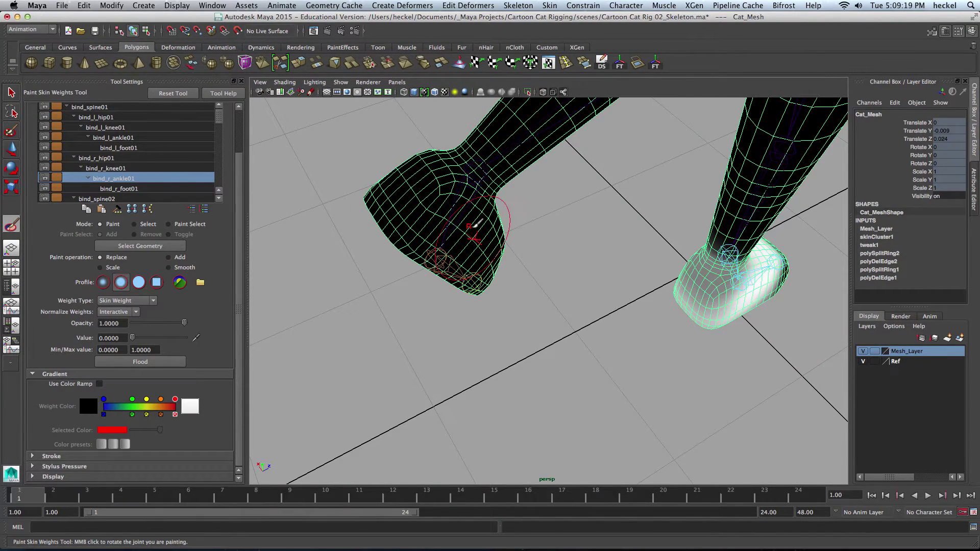
# Step: Select the raised left leg's hip joint, bind_l_hip01, and set its Rotate Z to 0
pyautogui.moveTo(439, 263)
pyautogui.keyDown('alt'); pyautogui.mouseDown()
pyautogui.moveTo(494, 284)
pyautogui.moveTo(467, 270)
pyautogui.mouseUp(); pyautogui.keyUp('alt')
pyautogui.keyDown('alt'); pyautogui.moveTo(544, 336); pyautogui.dragTo(625, 379); pyautogui.keyUp('alt')
pyautogui.press('q')
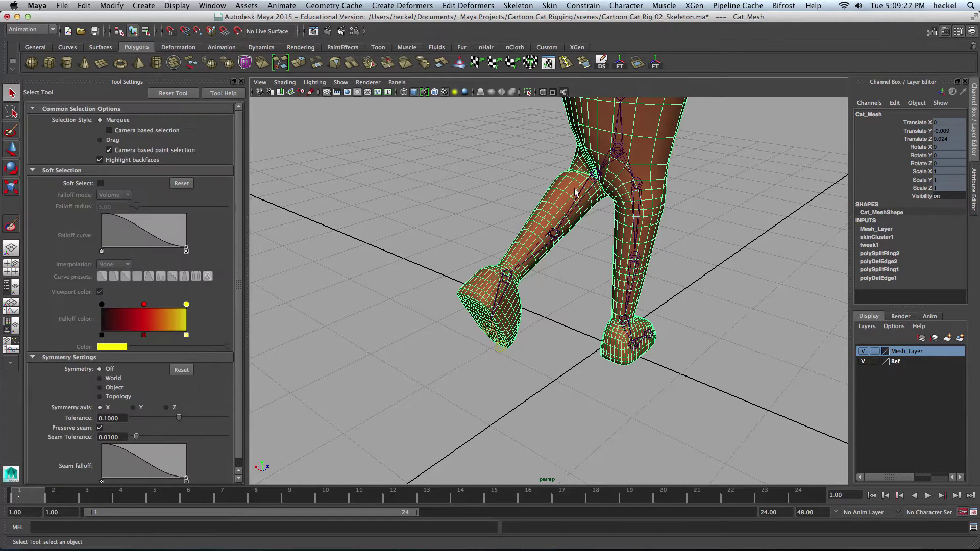
pyautogui.click(584, 191)
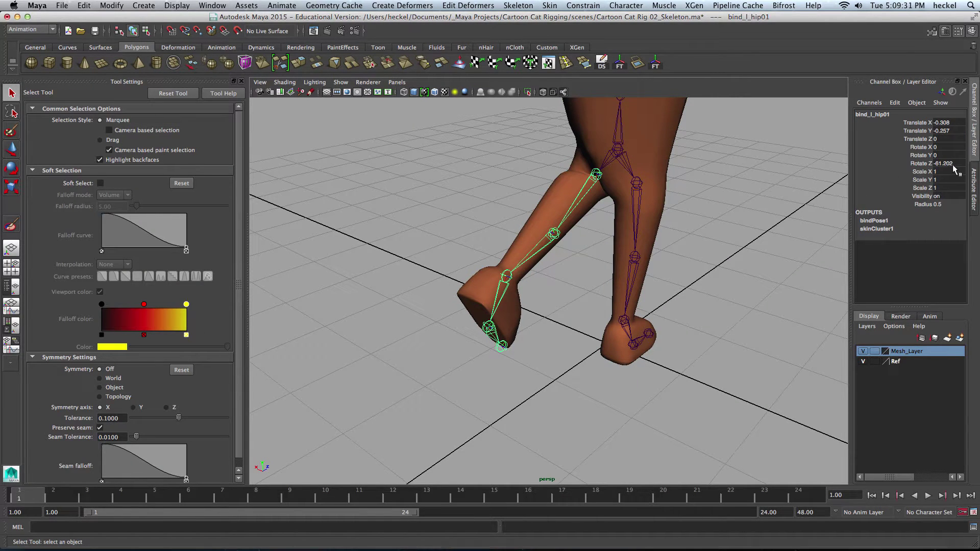
pyautogui.press('Return')
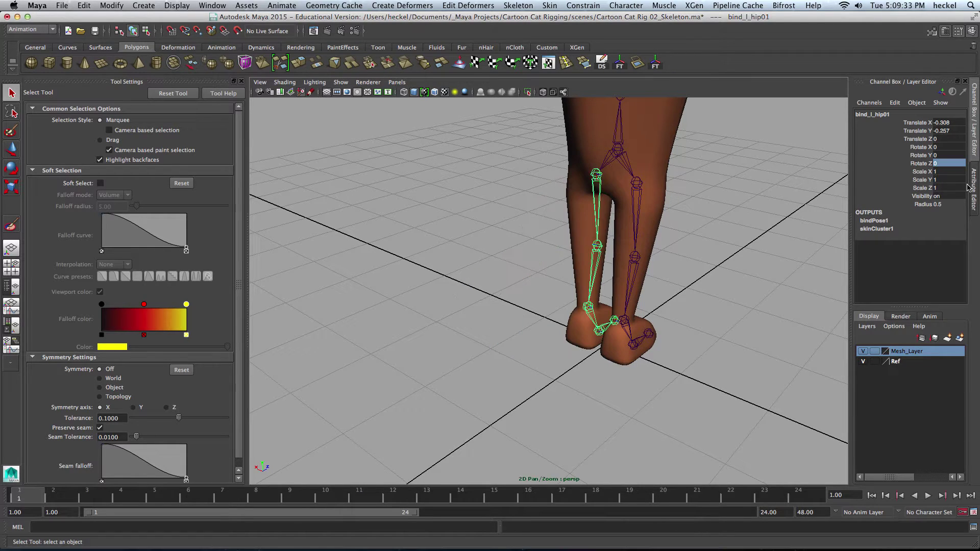
# Step: Inspect both standing feet, reselect the cat mesh for skin weight painting, and pick bind_l_foot01 as the influence
pyautogui.keyDown('alt'); pyautogui.moveTo(596, 284); pyautogui.dragTo(561, 286); pyautogui.keyUp('alt')
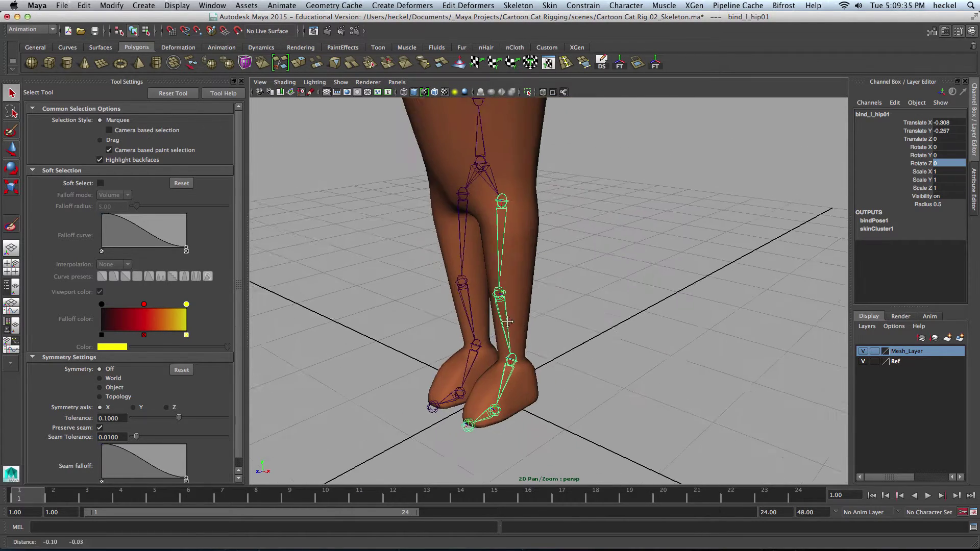
pyautogui.keyDown('alt'); pyautogui.moveTo(562, 286); pyautogui.dragTo(542, 307, button='right'); pyautogui.keyUp('alt')
pyautogui.keyDown('alt'); pyautogui.moveTo(542, 306); pyautogui.dragTo(573, 242); pyautogui.keyUp('alt')
pyautogui.keyDown('alt'); pyautogui.moveTo(554, 306); pyautogui.dragTo(582, 308); pyautogui.keyUp('alt')
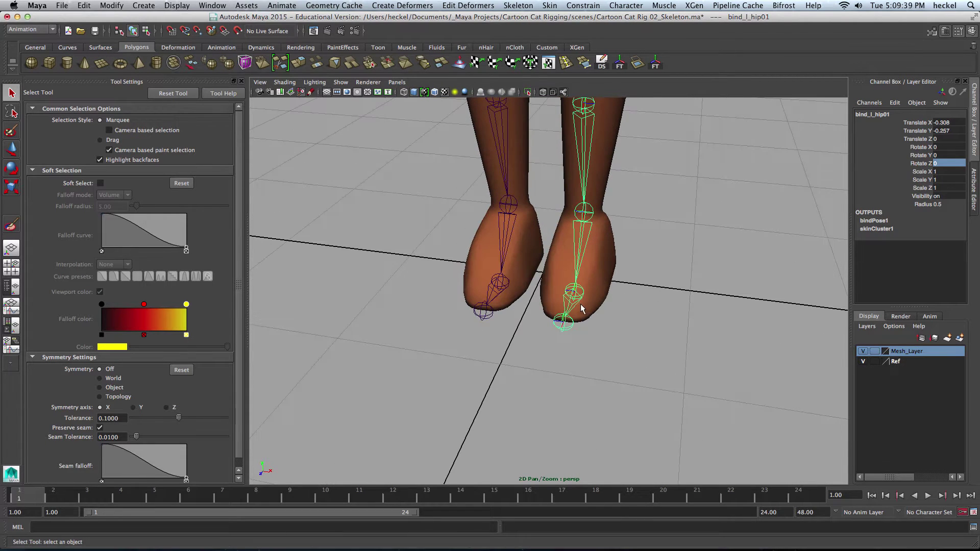
pyautogui.keyDown('alt'); pyautogui.moveTo(625, 252); pyautogui.dragTo(593, 382); pyautogui.keyUp('alt')
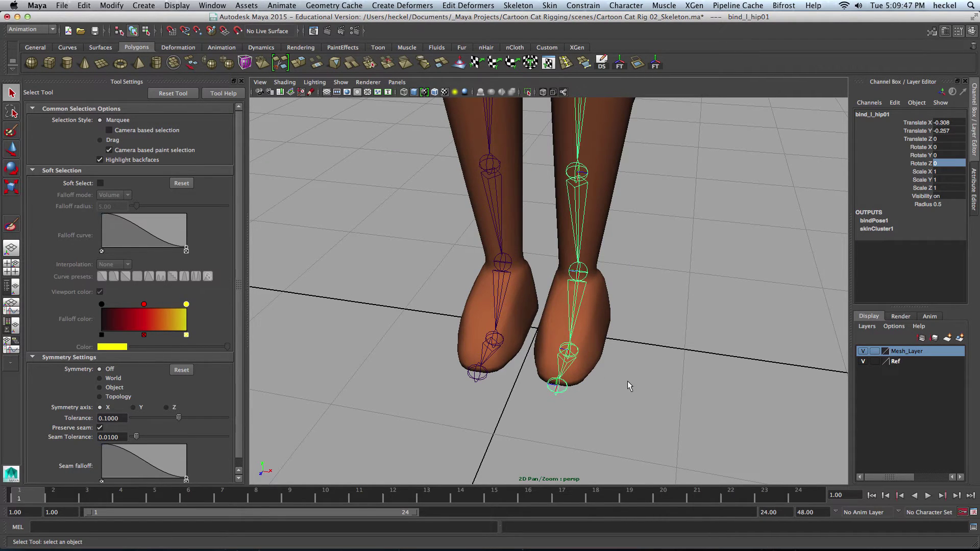
pyautogui.keyDown('alt'); pyautogui.moveTo(629, 386); pyautogui.dragTo(595, 362); pyautogui.keyUp('alt')
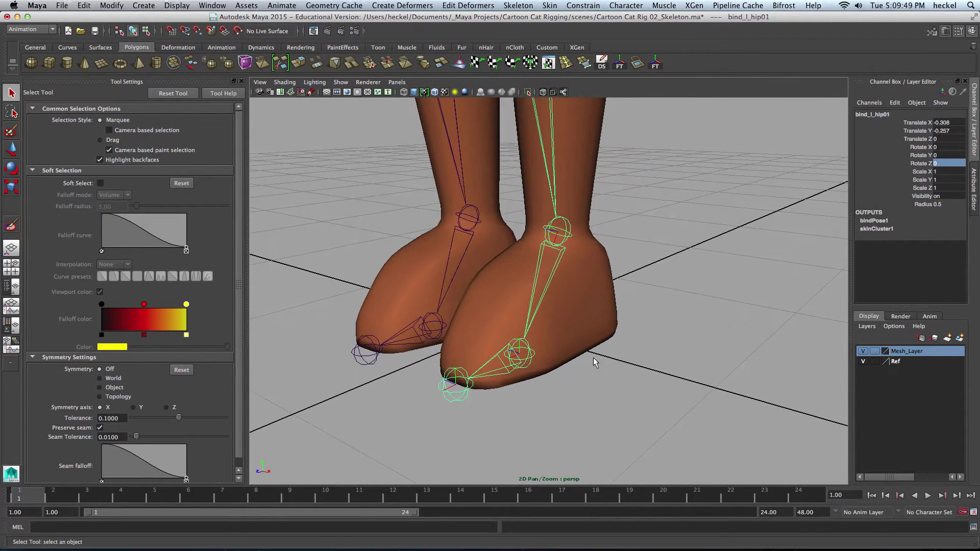
pyautogui.click(590, 322)
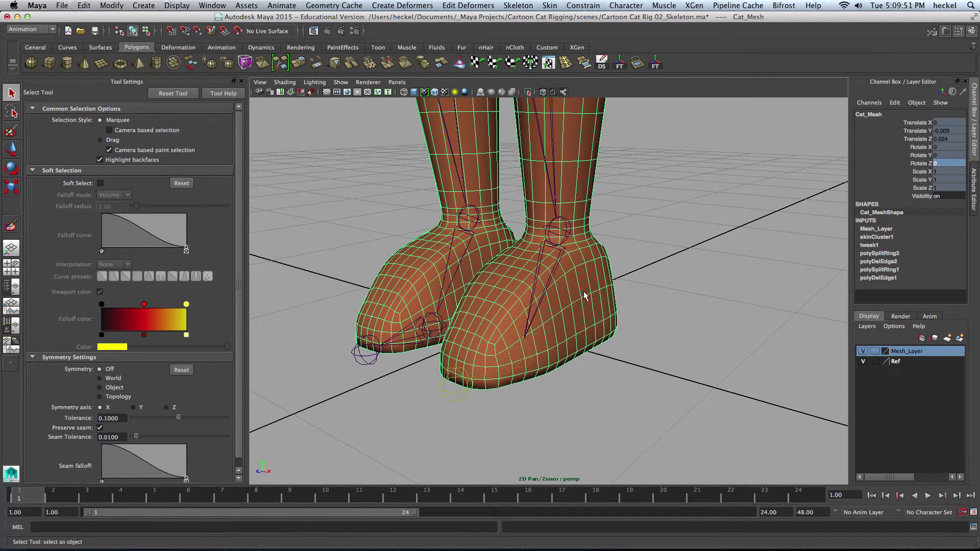
pyautogui.click(11, 225)
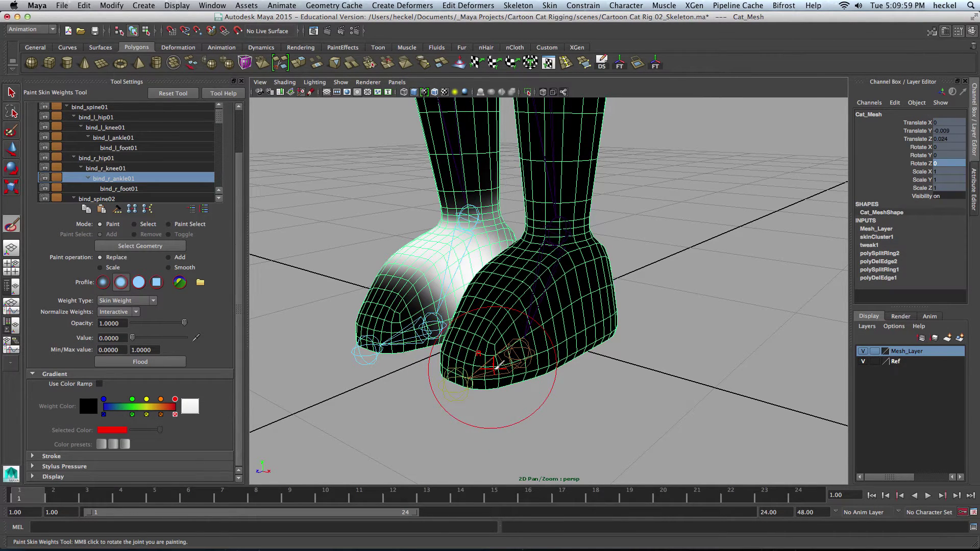
pyautogui.rightClick(498, 364)
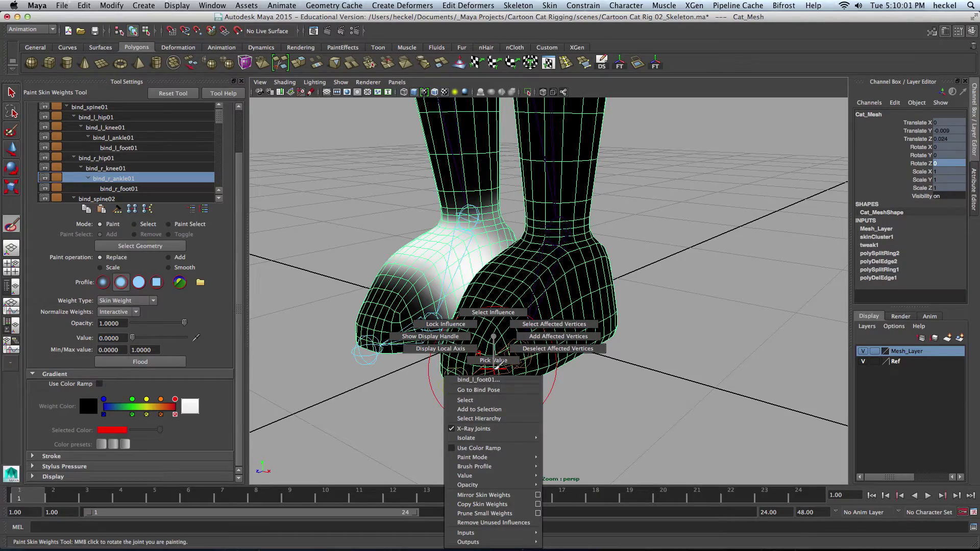
pyautogui.click(493, 311)
# Step: Paint the bind_l_foot01 weights off the left foot's heel, sides and rear sole with Replace at value 0
pyautogui.moveTo(503, 329)
pyautogui.keyDown('alt'); pyautogui.mouseDown()
pyautogui.moveTo(525, 350)
pyautogui.moveTo(551, 286)
pyautogui.moveTo(531, 326)
pyautogui.moveTo(516, 308)
pyautogui.moveTo(372, 328)
pyautogui.moveTo(454, 265)
pyautogui.mouseUp(); pyautogui.keyUp('alt')
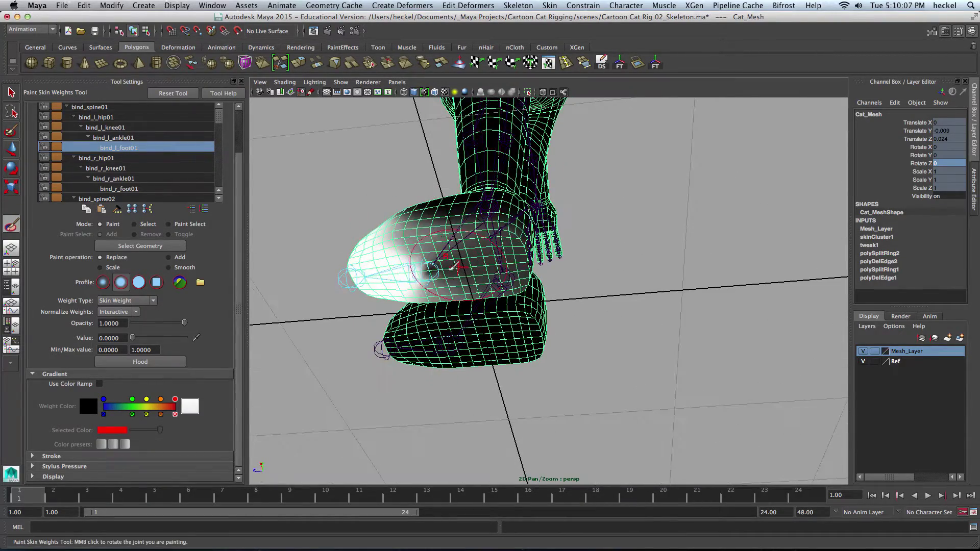
pyautogui.keyDown('alt'); pyautogui.moveTo(516, 263); pyautogui.dragTo(589, 290); pyautogui.keyUp('alt')
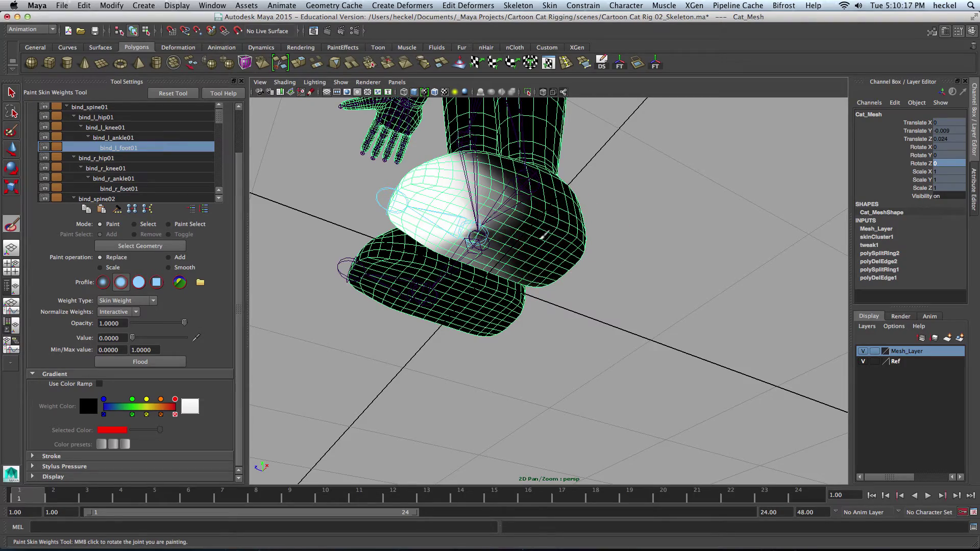
pyautogui.keyDown('alt'); pyautogui.moveTo(560, 258); pyautogui.dragTo(587, 311); pyautogui.keyUp('alt')
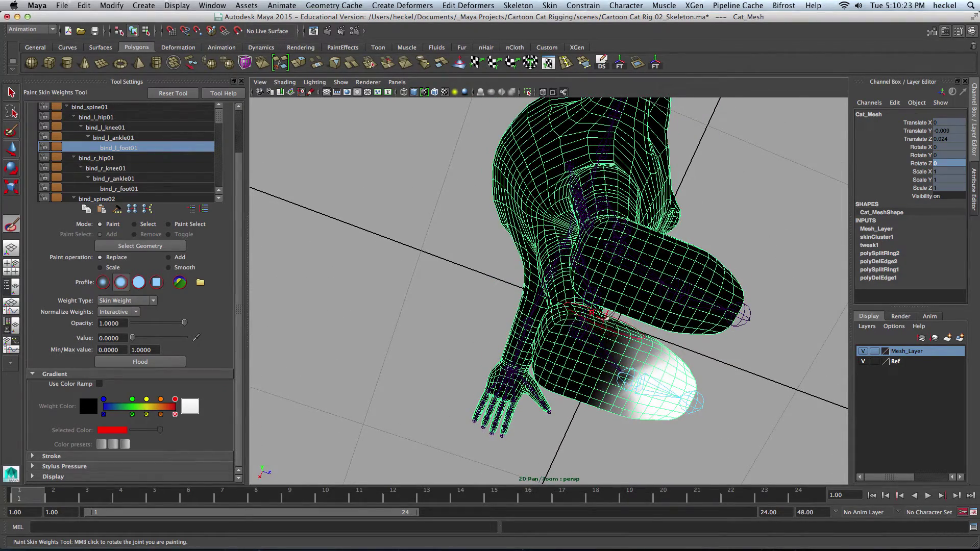
pyautogui.moveTo(584, 370)
pyautogui.keyDown('alt'); pyautogui.mouseDown()
pyautogui.moveTo(545, 273)
pyautogui.moveTo(496, 204)
pyautogui.moveTo(480, 268)
pyautogui.moveTo(489, 251)
pyautogui.moveTo(496, 324)
pyautogui.moveTo(500, 193)
pyautogui.mouseUp(); pyautogui.keyUp('alt')
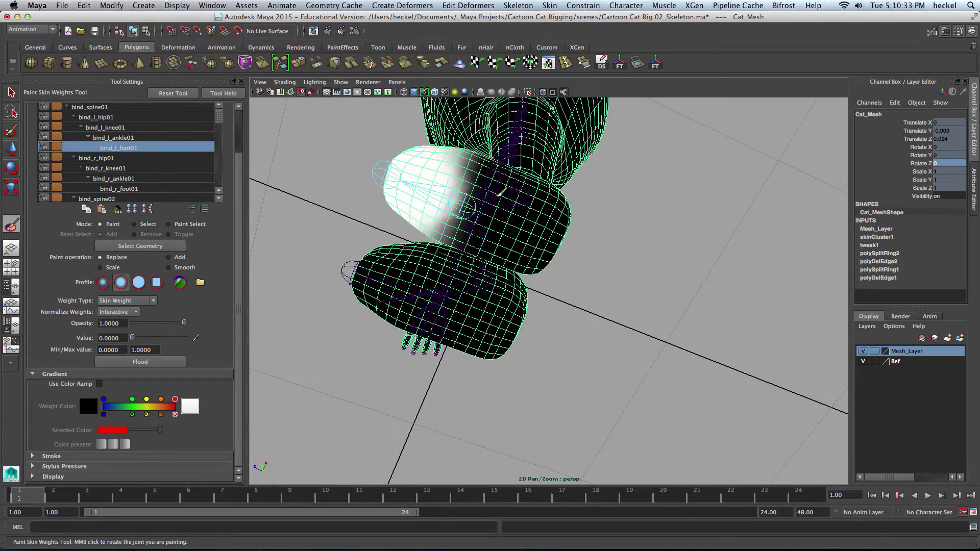
pyautogui.keyDown('alt'); pyautogui.moveTo(490, 226); pyautogui.dragTo(595, 303); pyautogui.keyUp('alt')
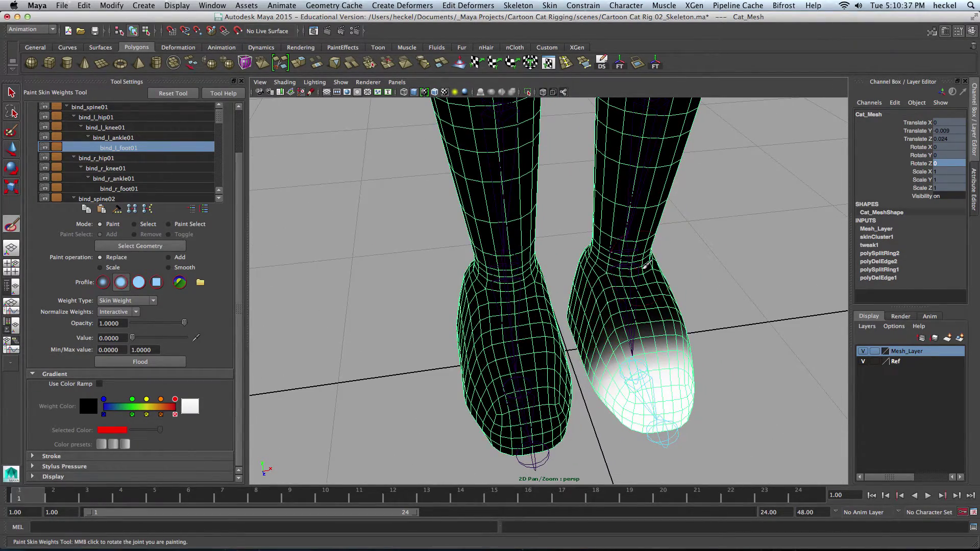
pyautogui.moveTo(644, 265)
pyautogui.keyDown('alt'); pyautogui.mouseDown()
pyautogui.moveTo(606, 214)
pyautogui.moveTo(531, 225)
pyautogui.moveTo(575, 227)
pyautogui.moveTo(579, 261)
pyautogui.mouseUp(); pyautogui.keyUp('alt')
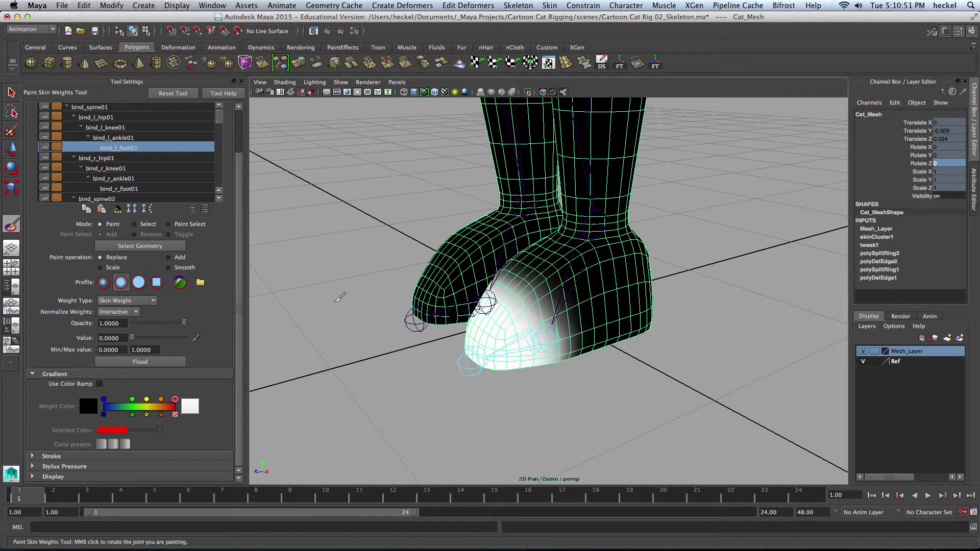
# Step: Switch the paint operation to Smooth and soften the bind_l_foot01 weight falloff across the top, sides and sole of the left foot
pyautogui.click(178, 269)
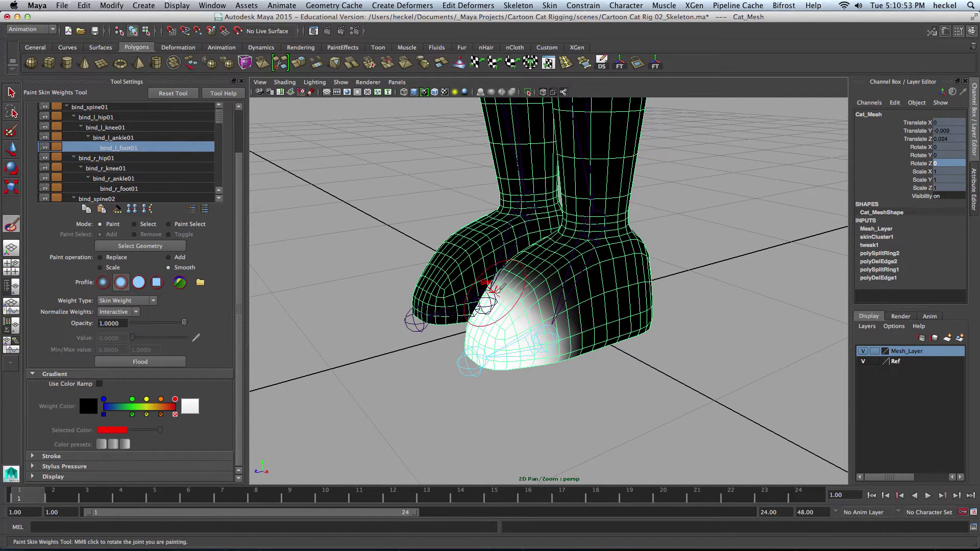
pyautogui.moveTo(459, 298)
pyautogui.keyDown('alt'); pyautogui.mouseDown()
pyautogui.moveTo(447, 306)
pyautogui.moveTo(484, 303)
pyautogui.moveTo(485, 337)
pyautogui.moveTo(571, 352)
pyautogui.moveTo(595, 344)
pyautogui.moveTo(554, 296)
pyautogui.mouseUp(); pyautogui.keyUp('alt')
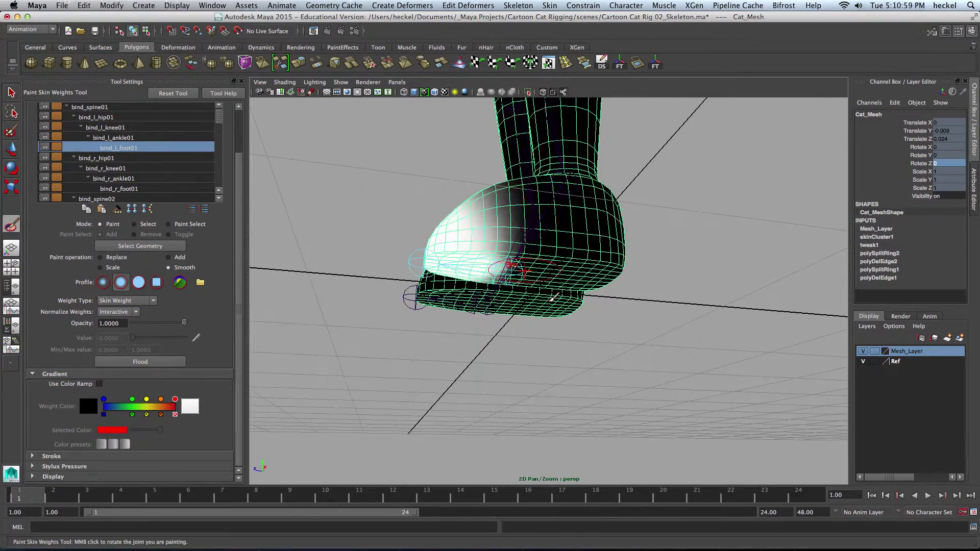
pyautogui.keyDown('alt'); pyautogui.moveTo(470, 225); pyautogui.dragTo(477, 179); pyautogui.keyUp('alt')
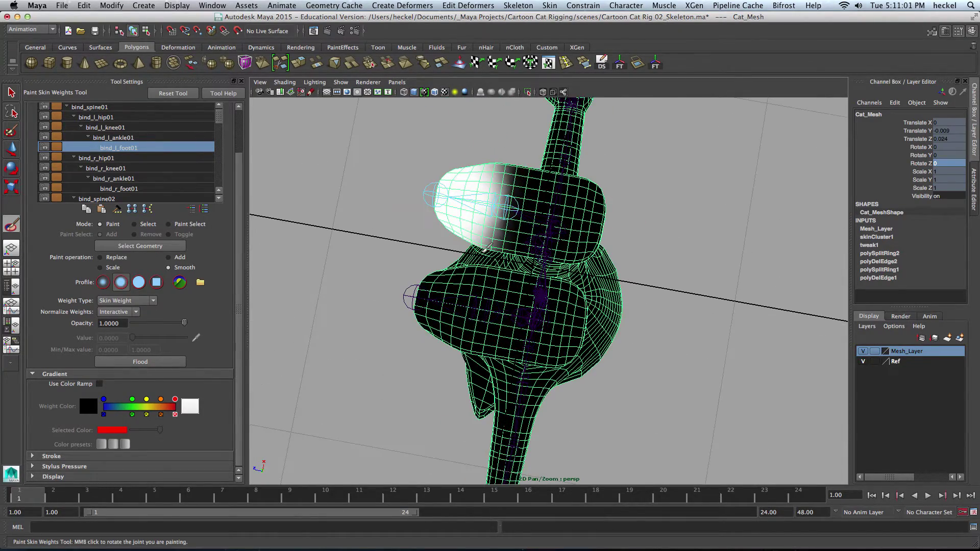
pyautogui.keyDown('alt'); pyautogui.moveTo(498, 243); pyautogui.dragTo(532, 196); pyautogui.keyUp('alt')
pyautogui.moveTo(533, 239)
pyautogui.keyDown('alt'); pyautogui.mouseDown()
pyautogui.moveTo(643, 327)
pyautogui.moveTo(658, 274)
pyautogui.mouseUp(); pyautogui.keyUp('alt')
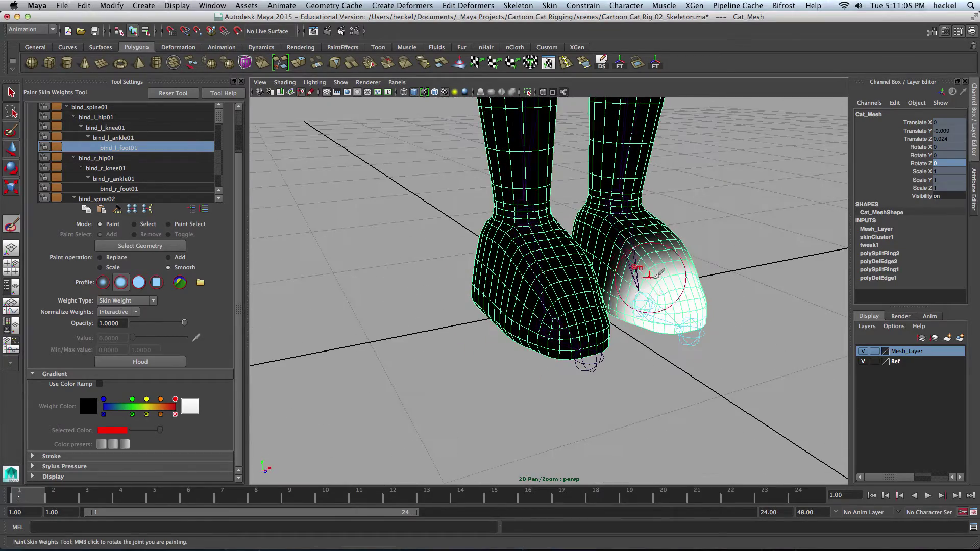
pyautogui.keyDown('alt'); pyautogui.moveTo(625, 309); pyautogui.dragTo(622, 326); pyautogui.keyUp('alt')
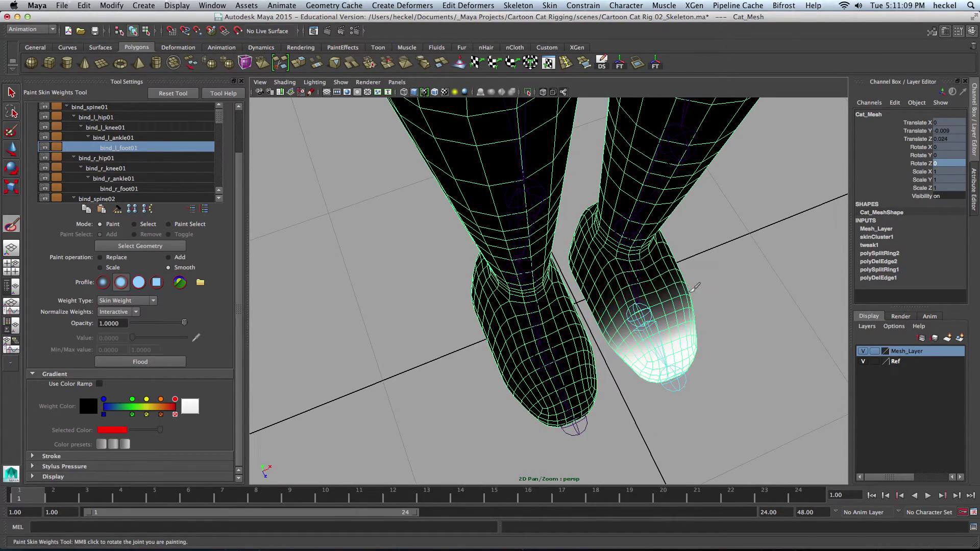
pyautogui.keyDown('alt'); pyautogui.moveTo(695, 287); pyautogui.dragTo(524, 200); pyautogui.keyUp('alt')
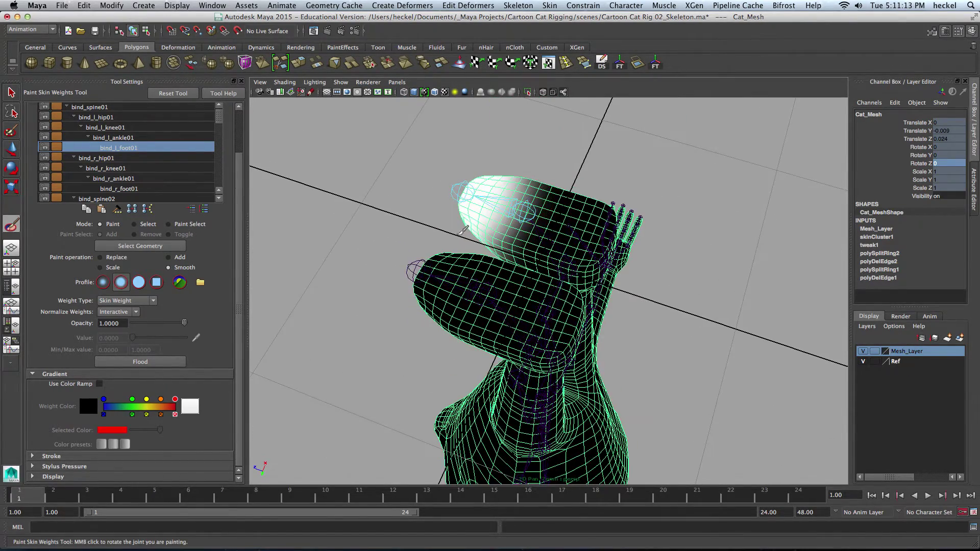
pyautogui.keyDown('alt'); pyautogui.moveTo(463, 231); pyautogui.dragTo(634, 285); pyautogui.keyUp('alt')
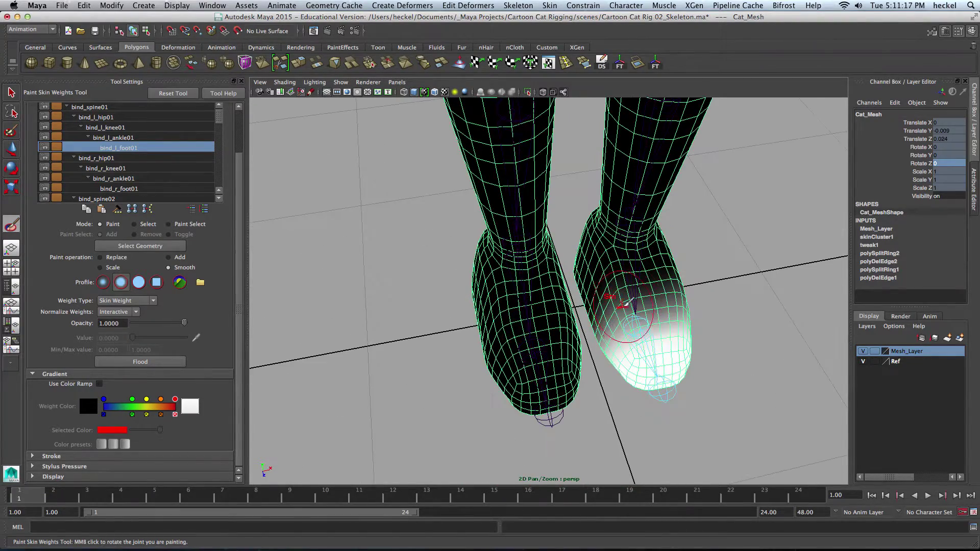
pyautogui.keyDown('alt'); pyautogui.moveTo(611, 319); pyautogui.dragTo(571, 284); pyautogui.keyUp('alt')
# Step: Test the left toe bend by rotating bind_l_foot01 about 39 degrees in Z, and undo the rotation
pyautogui.press('q')
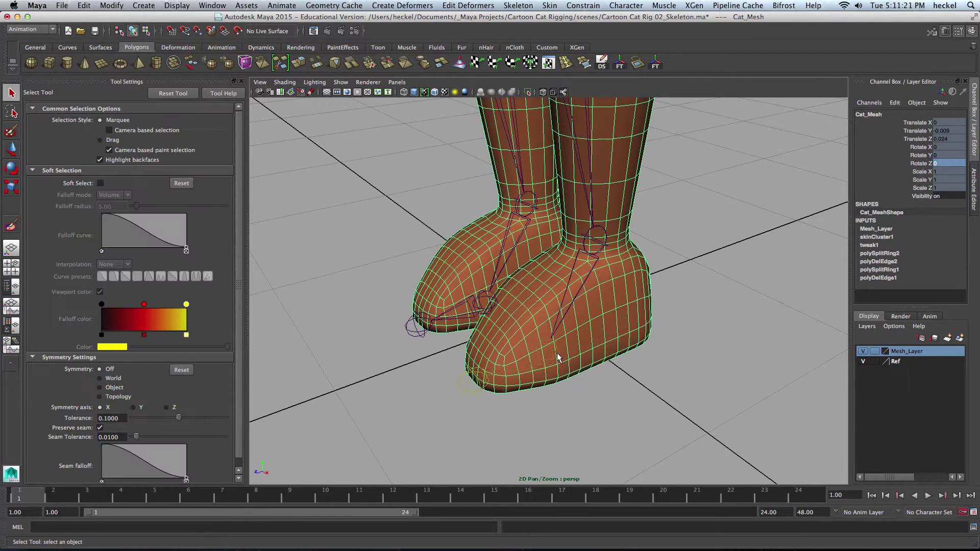
pyautogui.click(528, 357)
pyautogui.press('e')
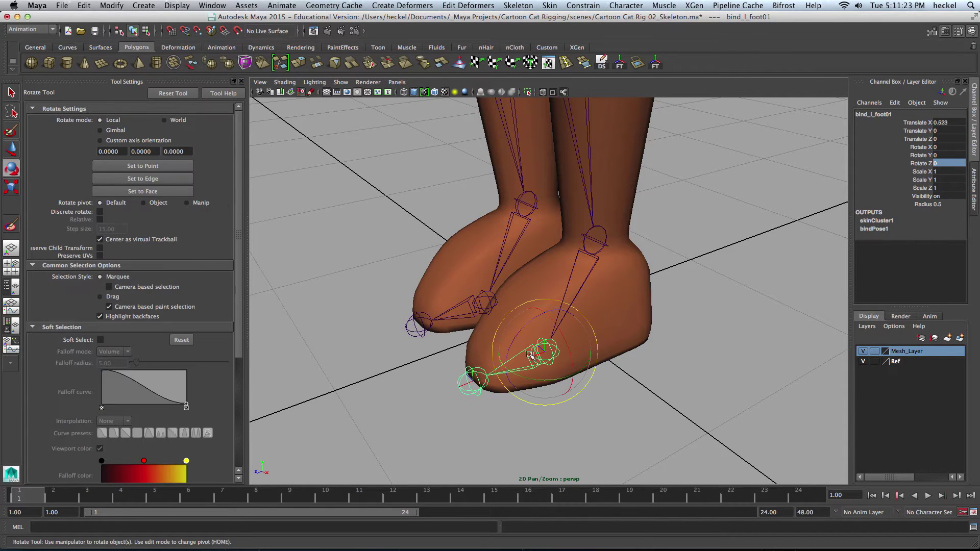
pyautogui.moveTo(517, 335); pyautogui.dragTo(523, 330)
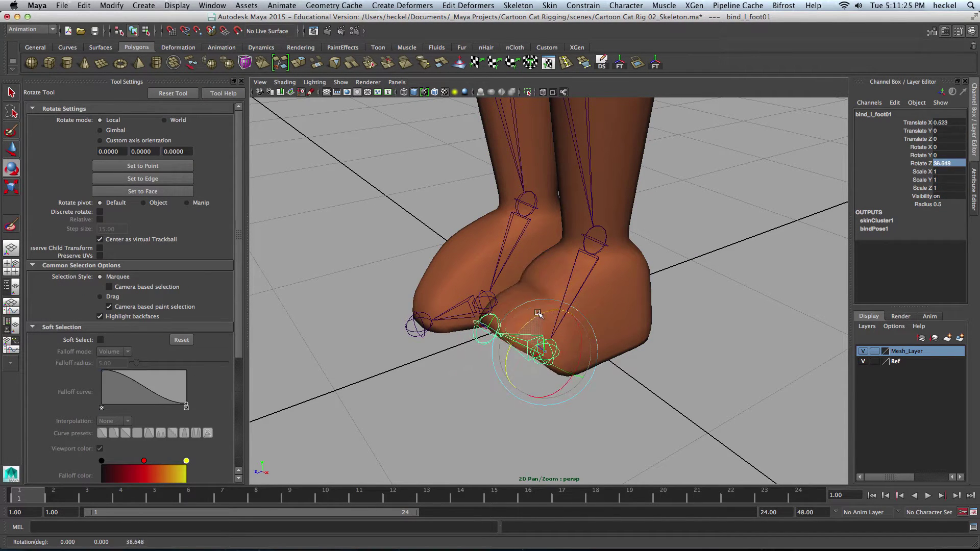
pyautogui.moveTo(587, 337)
pyautogui.keyDown('alt'); pyautogui.mouseDown()
pyautogui.moveTo(584, 255)
pyautogui.moveTo(505, 278)
pyautogui.moveTo(550, 329)
pyautogui.moveTo(535, 326)
pyautogui.moveTo(554, 310)
pyautogui.moveTo(584, 333)
pyautogui.moveTo(574, 327)
pyautogui.moveTo(585, 324)
pyautogui.moveTo(578, 330)
pyautogui.mouseUp(); pyautogui.keyUp('alt')
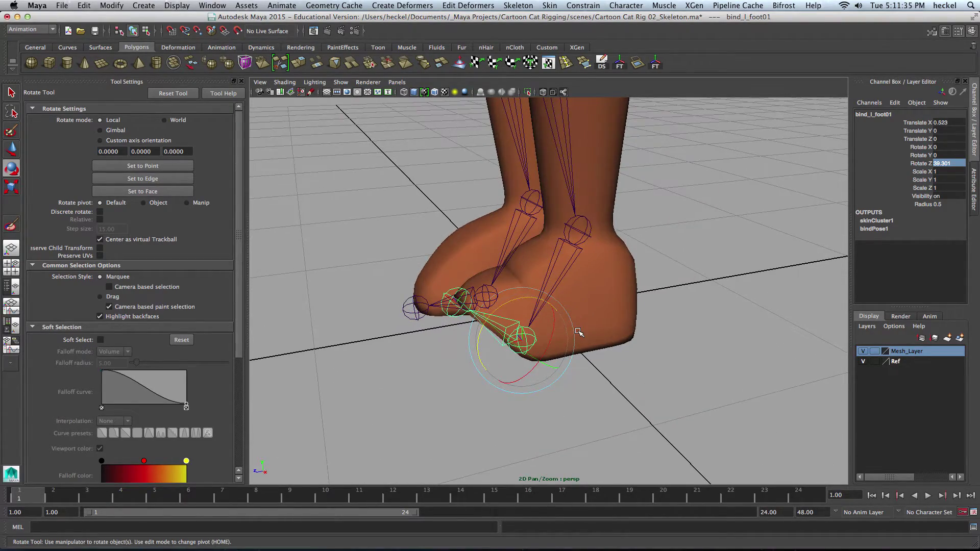
pyautogui.press('z')
# Step: Return to painting the cat mesh and smooth the bind_l_foot01 weights further back over the top of the left foot
pyautogui.click(539, 299)
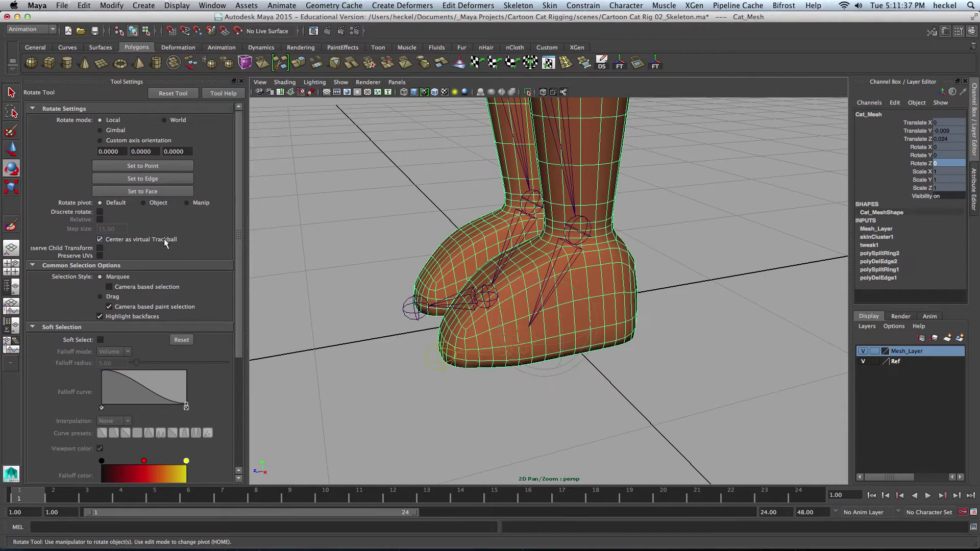
pyautogui.press('y')
pyautogui.keyDown('alt'); pyautogui.moveTo(484, 279); pyautogui.dragTo(580, 306); pyautogui.keyUp('alt')
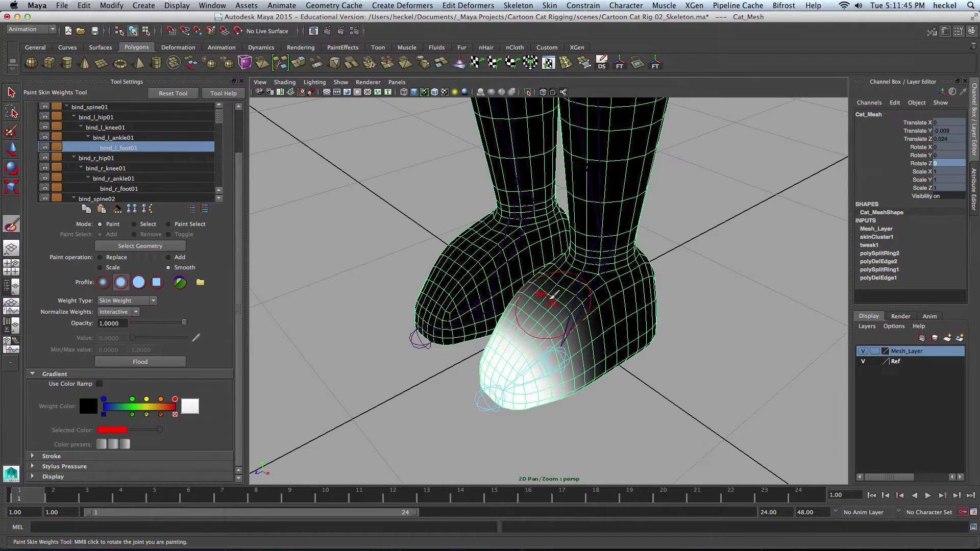
pyautogui.moveTo(541, 289)
pyautogui.keyDown('alt'); pyautogui.mouseDown()
pyautogui.moveTo(571, 327)
pyautogui.moveTo(651, 324)
pyautogui.moveTo(564, 332)
pyautogui.mouseUp(); pyautogui.keyUp('alt')
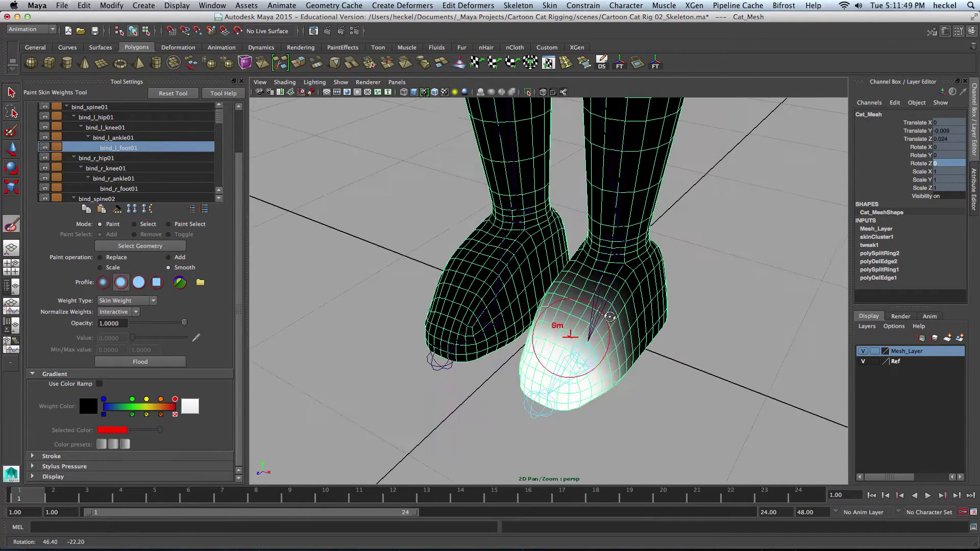
# Step: Rotate the bind_l_foot01 joint to bend the left toes upward and expose the deformation at the ball
pyautogui.press('q')
pyautogui.click(575, 378)
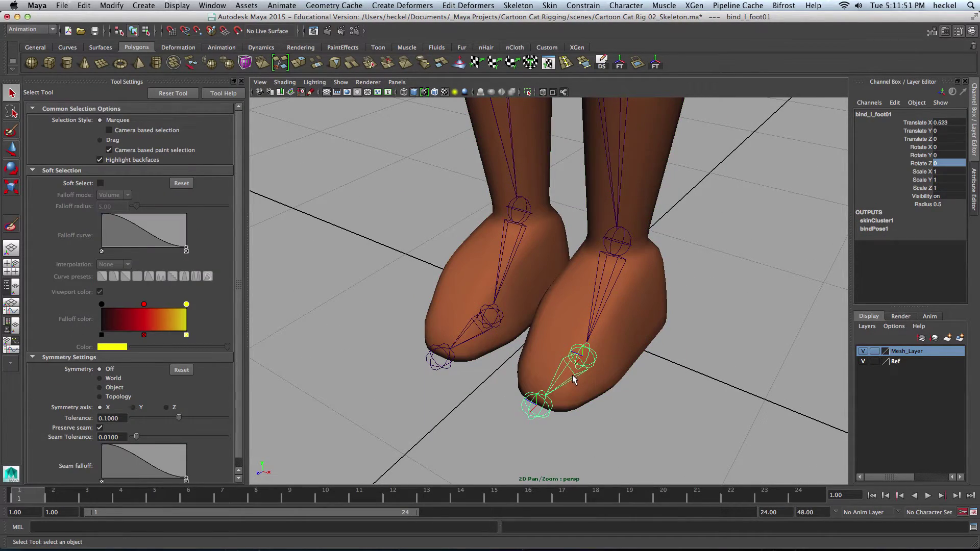
pyautogui.press('e')
pyautogui.moveTo(567, 354); pyautogui.dragTo(627, 344)
# Step: Return to painting the cat mesh and smooth the bind_l_foot01 weights over the top, side and sole around the bent ball of the left foot
pyautogui.click(618, 339)
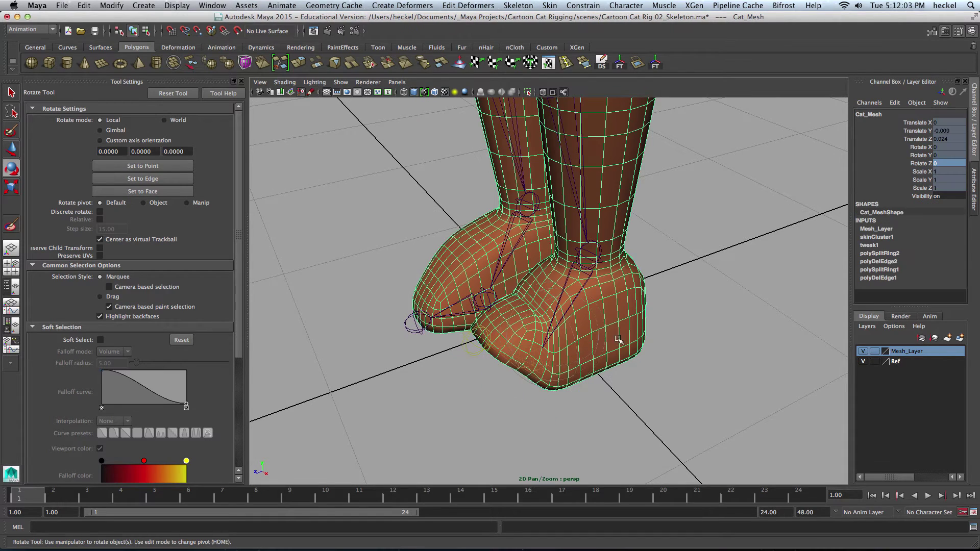
pyautogui.keyDown('alt'); pyautogui.moveTo(495, 310); pyautogui.dragTo(457, 309); pyautogui.keyUp('alt')
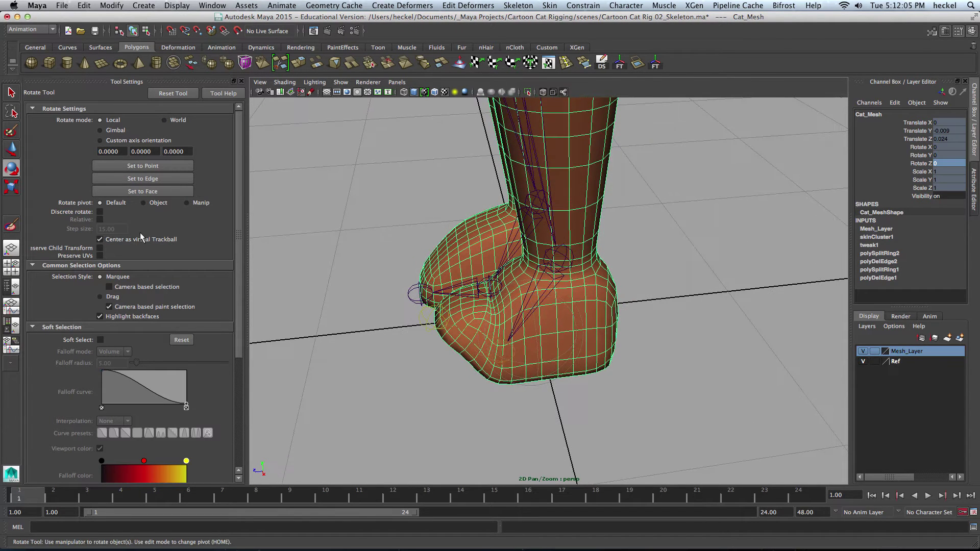
pyautogui.click(11, 224)
pyautogui.scroll(3, 487, 313)
pyautogui.keyDown('alt'); pyautogui.moveTo(487, 313); pyautogui.dragTo(503, 320); pyautogui.keyUp('alt')
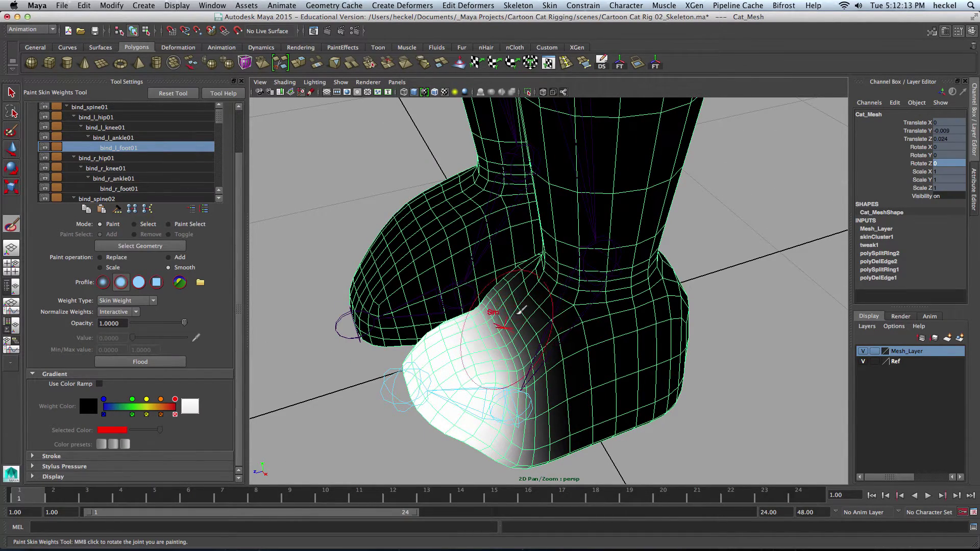
pyautogui.keyDown('alt'); pyautogui.moveTo(521, 310); pyautogui.dragTo(564, 345); pyautogui.keyUp('alt')
pyautogui.keyDown('alt'); pyautogui.moveTo(645, 348); pyautogui.dragTo(574, 299); pyautogui.keyUp('alt')
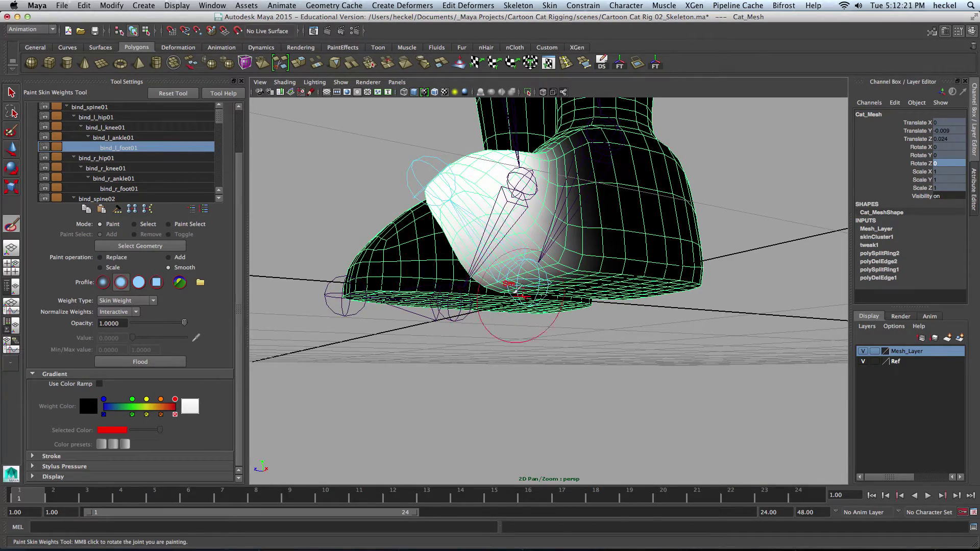
pyautogui.moveTo(516, 291)
pyautogui.keyDown('alt'); pyautogui.mouseDown()
pyautogui.moveTo(485, 302)
pyautogui.moveTo(569, 310)
pyautogui.moveTo(492, 302)
pyautogui.moveTo(491, 345)
pyautogui.mouseUp(); pyautogui.keyUp('alt')
# Step: Straighten the left toes by setting bind_l_foot01's Rotate Z to 0, and clear the selection
pyautogui.press('q')
pyautogui.click(476, 335)
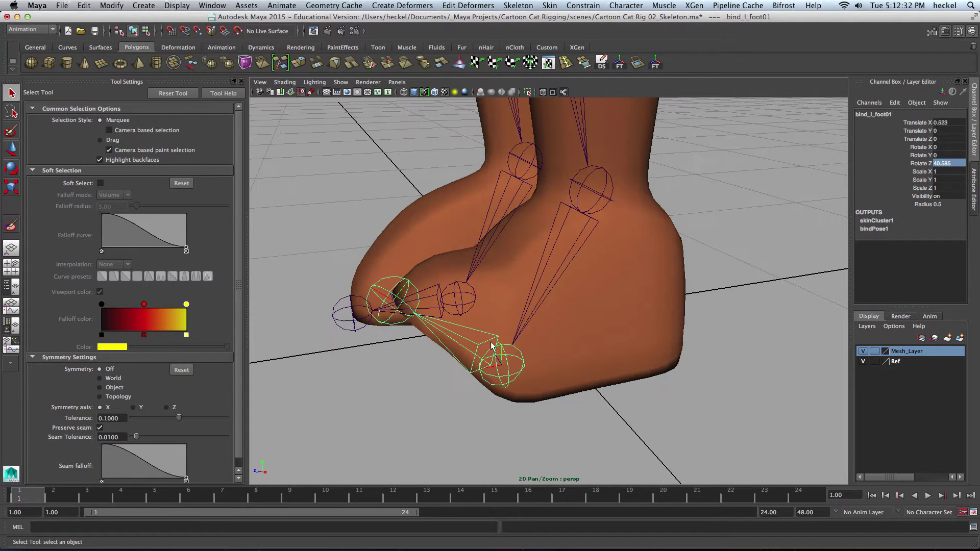
pyautogui.click(942, 165)
pyautogui.write('0')
pyautogui.press('Return')
pyautogui.click(572, 408)
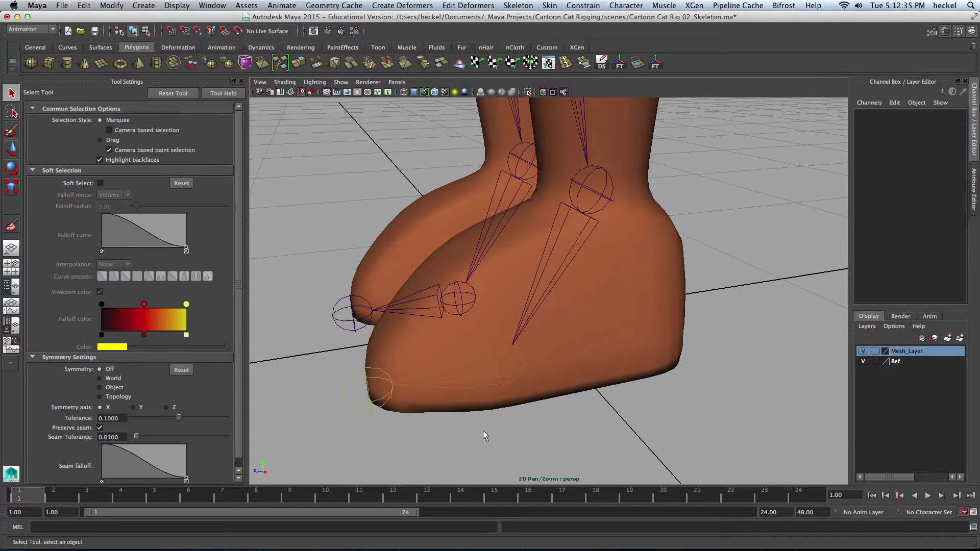
# Step: Test the left toe bend by rotating bind_l_foot01 about 53 degrees in Z, undo the stray free rotation, and reset Rotate Z to 0
pyautogui.click(477, 383)
pyautogui.press('e')
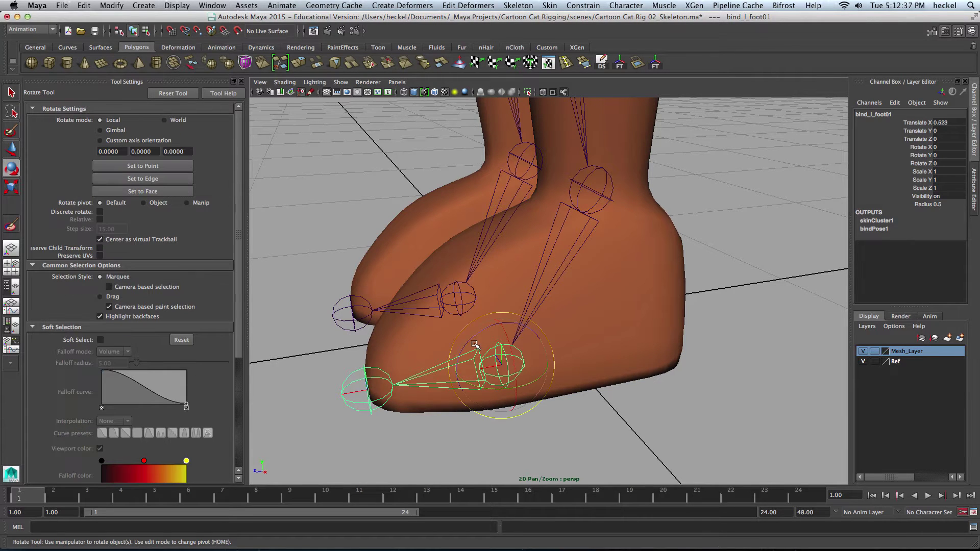
pyautogui.keyDown('alt'); pyautogui.moveTo(481, 378); pyautogui.dragTo(572, 314); pyautogui.keyUp('alt')
pyautogui.hotkey('ctrl', 'z')
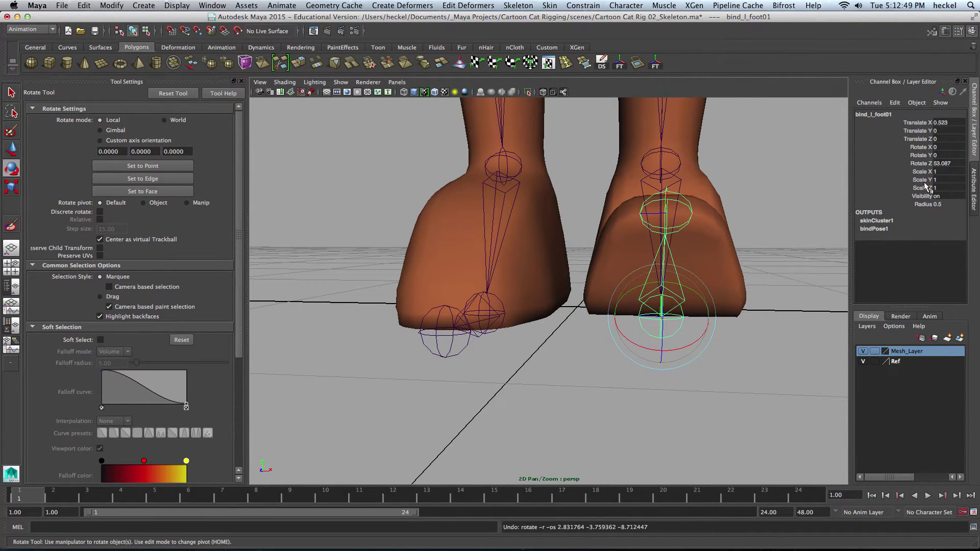
pyautogui.press('Return')
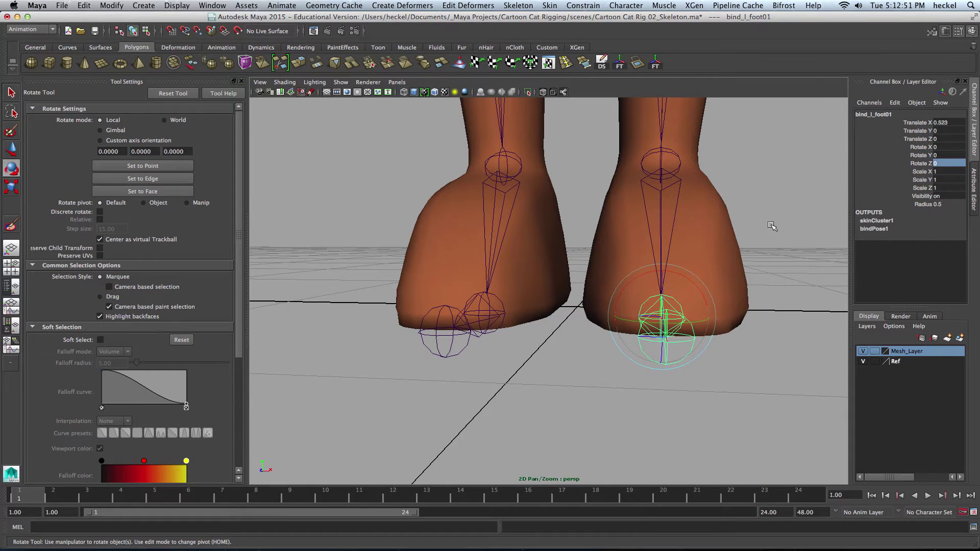
# Step: Rotate the parent joint bind_l_ankle01 about -46 degrees in Z to expose the deformation at the left heel
pyautogui.keyDown('alt'); pyautogui.moveTo(772, 226); pyautogui.dragTo(534, 234); pyautogui.keyUp('alt')
pyautogui.press('Up')
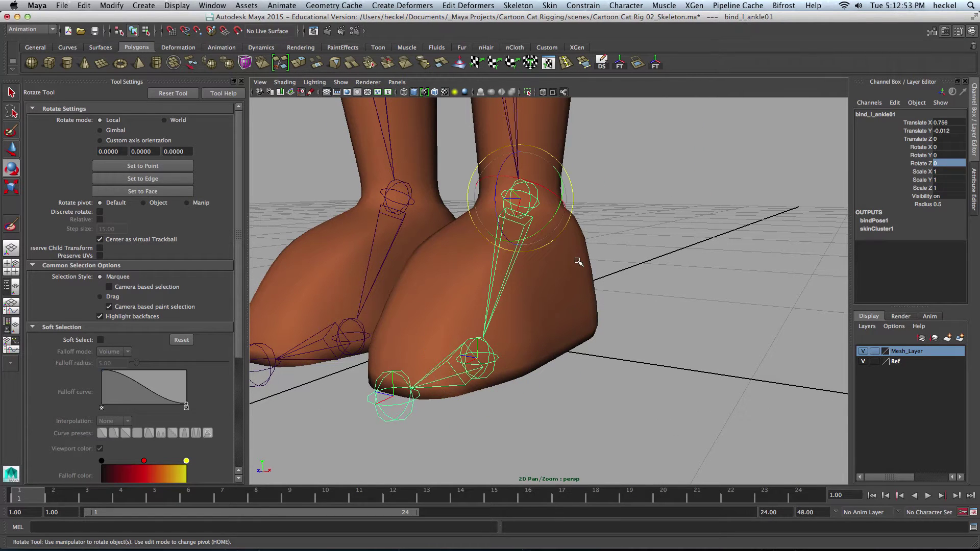
pyautogui.moveTo(502, 167); pyautogui.dragTo(415, 208)
pyautogui.keyDown('alt'); pyautogui.moveTo(622, 298); pyautogui.dragTo(669, 274); pyautogui.keyUp('alt')
pyautogui.moveTo(556, 252)
pyautogui.keyDown('alt'); pyautogui.mouseDown()
pyautogui.moveTo(612, 247)
pyautogui.moveTo(556, 247)
pyautogui.mouseUp(); pyautogui.keyUp('alt')
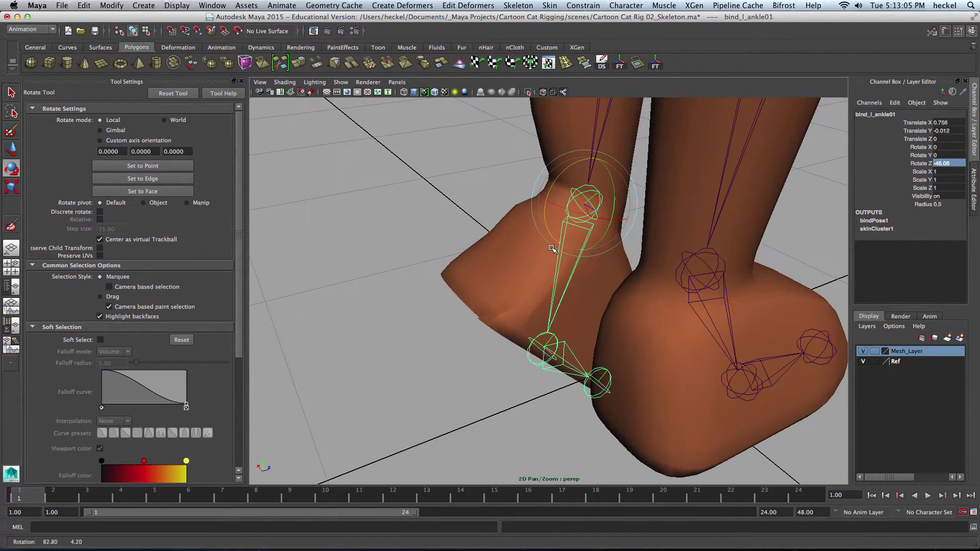
# Step: Prepare to paint the cat mesh's skin weights with the Add operation and bind_l_ankle01 as the active influence
pyautogui.click(498, 271)
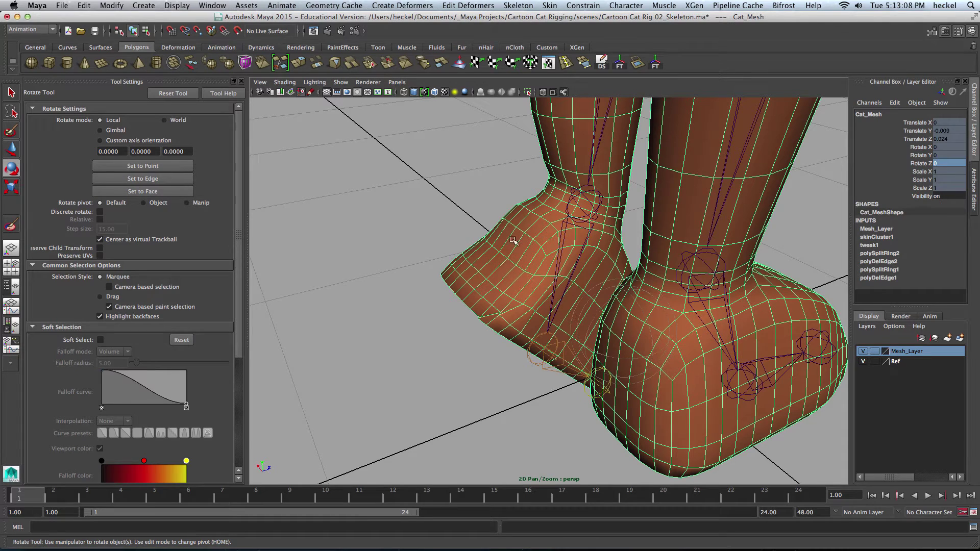
pyautogui.click(11, 225)
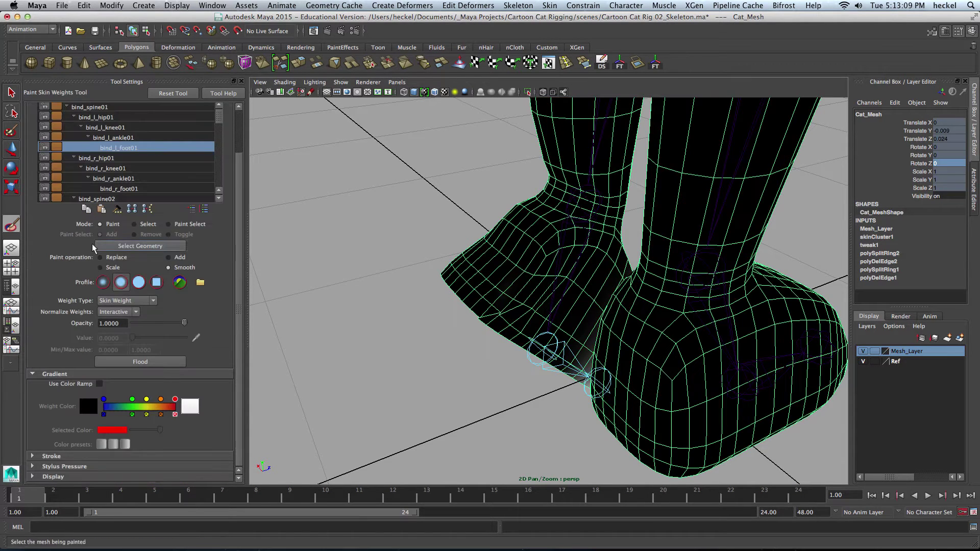
pyautogui.click(168, 258)
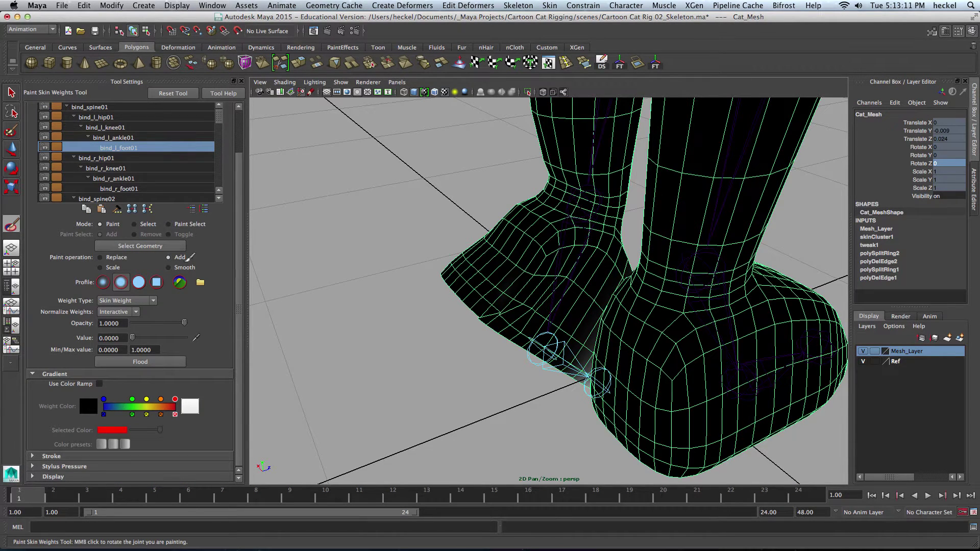
pyautogui.rightClick(570, 248)
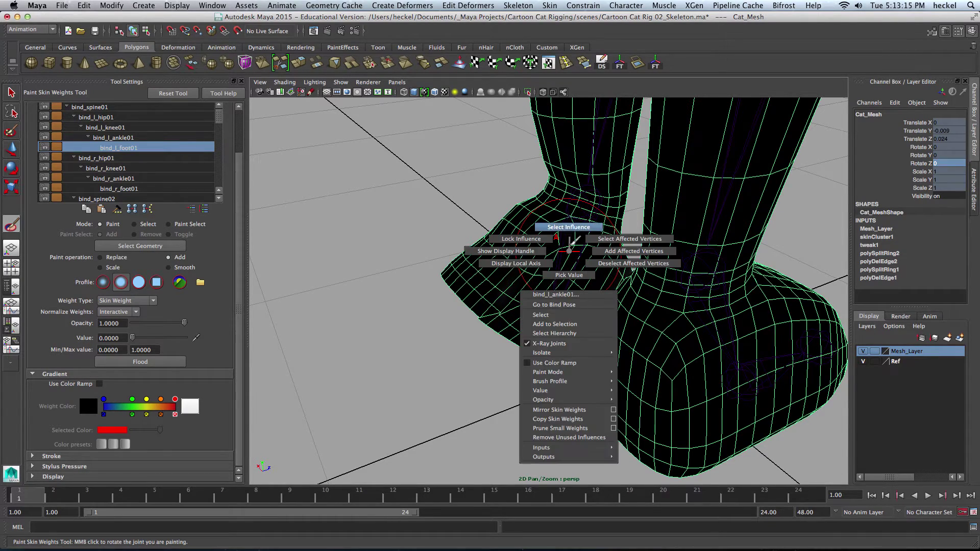
pyautogui.click(569, 227)
pyautogui.keyDown('alt'); pyautogui.moveTo(569, 227); pyautogui.dragTo(404, 255); pyautogui.keyUp('alt')
pyautogui.rightClick(570, 250)
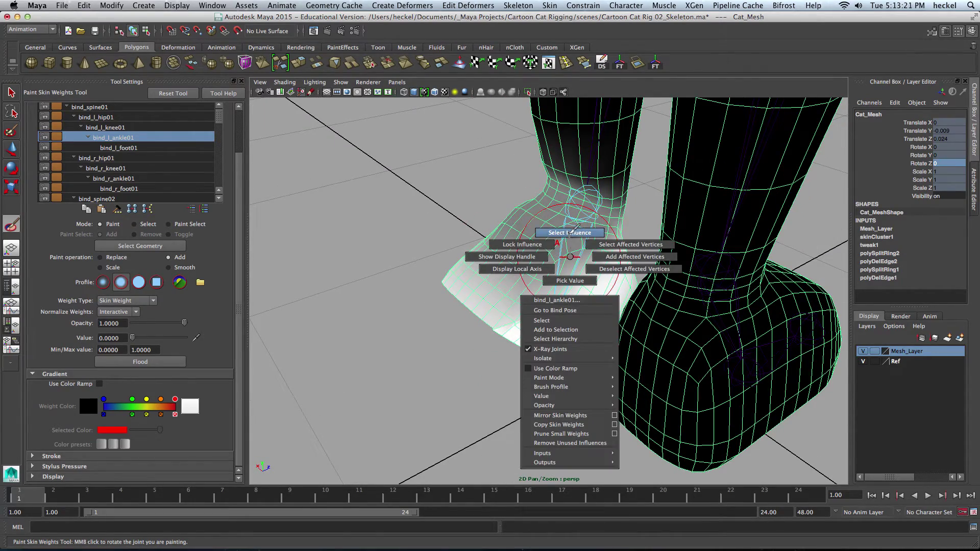
pyautogui.click(570, 232)
pyautogui.moveTo(570, 232)
pyautogui.keyDown('alt'); pyautogui.mouseDown()
pyautogui.moveTo(525, 266)
pyautogui.moveTo(683, 236)
pyautogui.moveTo(644, 259)
pyautogui.moveTo(581, 251)
pyautogui.moveTo(587, 274)
pyautogui.moveTo(619, 269)
pyautogui.moveTo(549, 247)
pyautogui.moveTo(587, 274)
pyautogui.moveTo(562, 280)
pyautogui.moveTo(462, 252)
pyautogui.moveTo(510, 240)
pyautogui.mouseUp(); pyautogui.keyUp('alt')
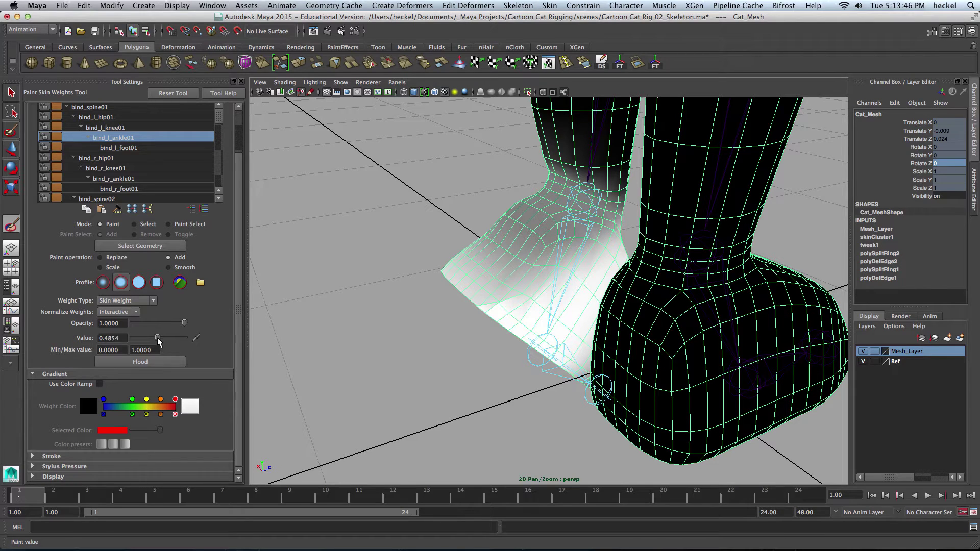
# Step: Set the paint value to 1 and add bind_l_ankle01 weight over the left heel, undoing the excess stroke near the ankle
pyautogui.moveTo(157, 338); pyautogui.dragTo(192, 341)
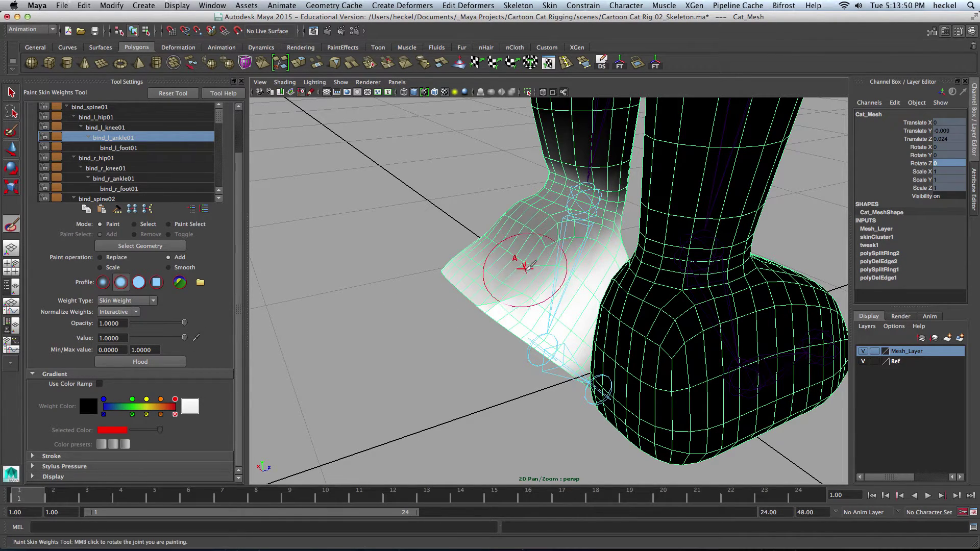
pyautogui.moveTo(525, 267)
pyautogui.mouseDown()
pyautogui.moveTo(496, 262)
pyautogui.moveTo(482, 281)
pyautogui.moveTo(521, 278)
pyautogui.moveTo(528, 301)
pyautogui.mouseUp()
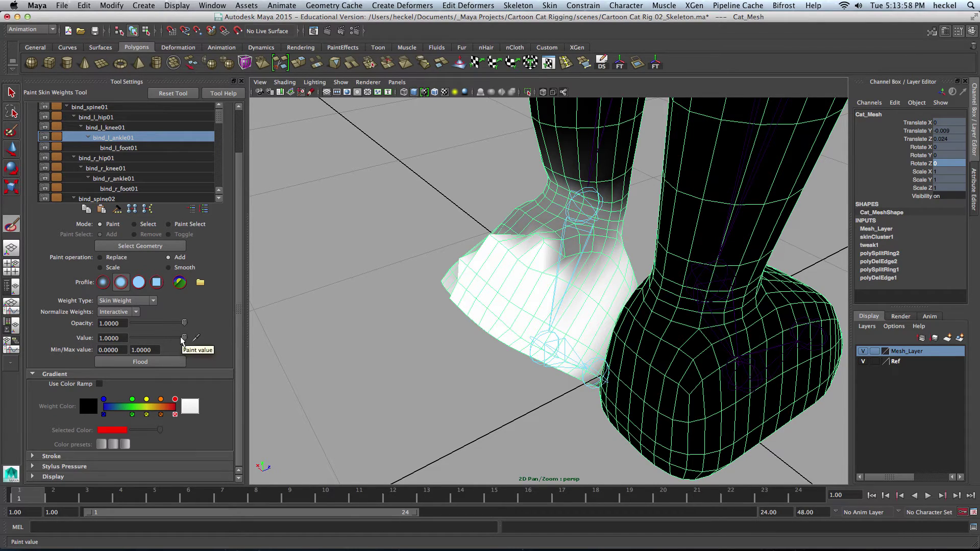
pyautogui.moveTo(467, 278)
pyautogui.keyDown('alt'); pyautogui.mouseDown()
pyautogui.moveTo(634, 278)
pyautogui.moveTo(595, 274)
pyautogui.moveTo(602, 267)
pyautogui.moveTo(596, 286)
pyautogui.moveTo(630, 225)
pyautogui.moveTo(580, 219)
pyautogui.moveTo(530, 281)
pyautogui.moveTo(410, 267)
pyautogui.mouseUp(); pyautogui.keyUp('alt')
pyautogui.moveTo(519, 257)
pyautogui.mouseDown()
pyautogui.moveTo(468, 292)
pyautogui.moveTo(496, 296)
pyautogui.moveTo(486, 299)
pyautogui.moveTo(522, 267)
pyautogui.moveTo(549, 319)
pyautogui.moveTo(520, 298)
pyautogui.moveTo(551, 274)
pyautogui.moveTo(511, 298)
pyautogui.moveTo(548, 288)
pyautogui.moveTo(508, 288)
pyautogui.mouseUp()
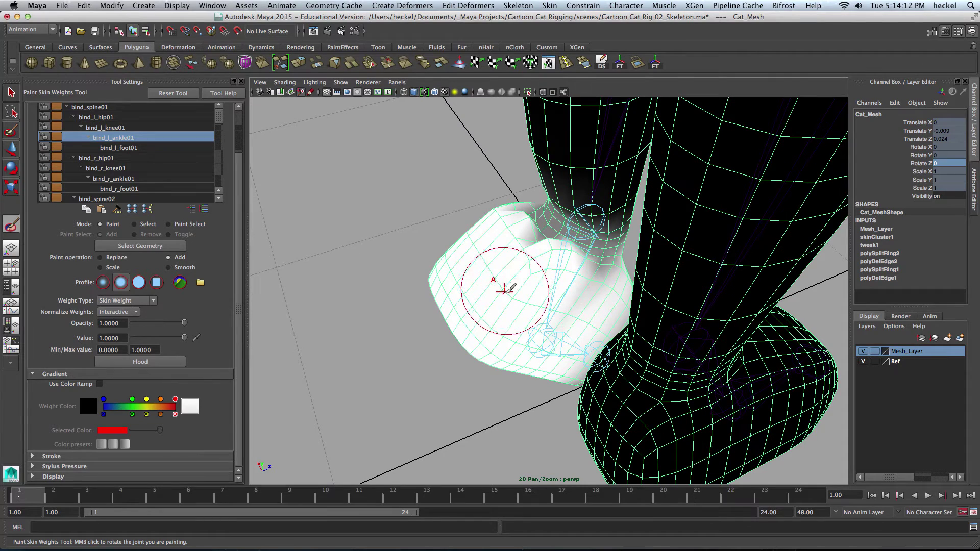
pyautogui.press('z')
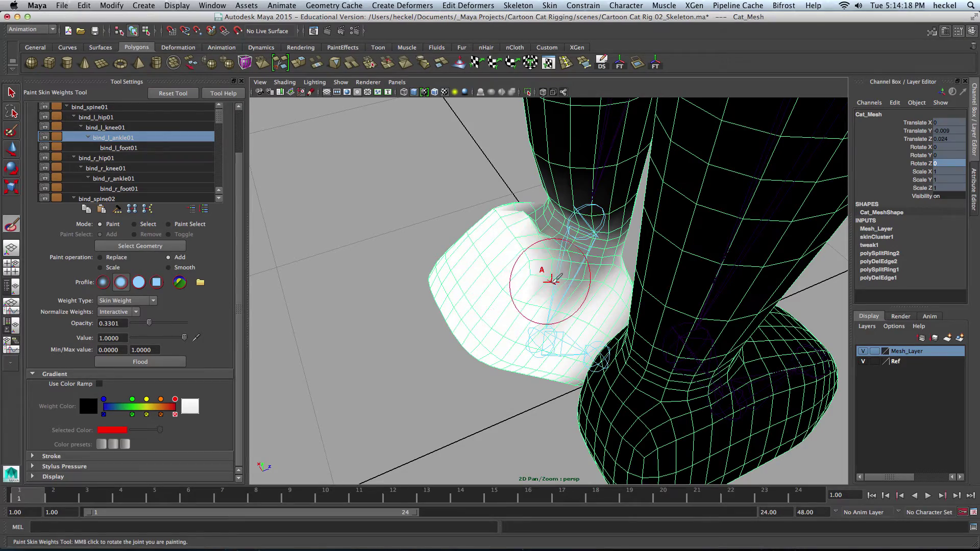
# Step: With opacity about 0.33 and value about 0.45, add bind_l_ankle01 weight around the back, sides and front of the left foot below the ankle
pyautogui.moveTo(503, 263)
pyautogui.keyDown('alt'); pyautogui.mouseDown()
pyautogui.moveTo(573, 306)
pyautogui.moveTo(546, 259)
pyautogui.moveTo(580, 263)
pyautogui.moveTo(558, 245)
pyautogui.moveTo(564, 266)
pyautogui.mouseUp(); pyautogui.keyUp('alt')
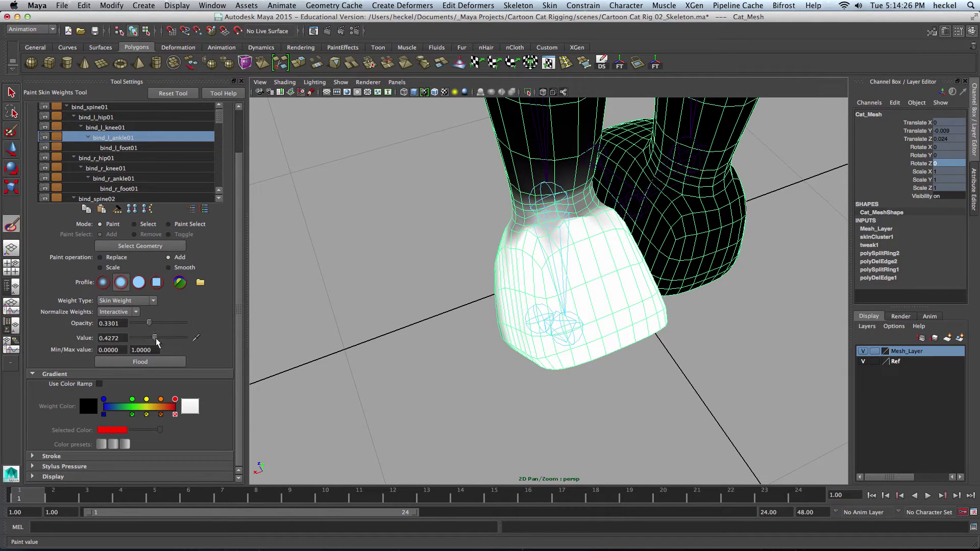
pyautogui.moveTo(155, 338); pyautogui.dragTo(156, 337)
pyautogui.keyDown('alt'); pyautogui.moveTo(505, 235); pyautogui.dragTo(489, 206); pyautogui.keyUp('alt')
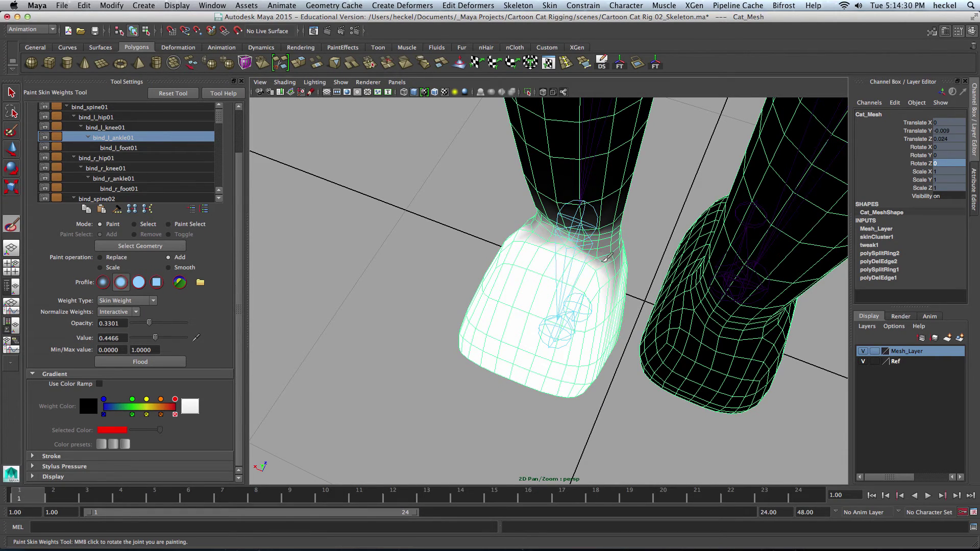
pyautogui.moveTo(627, 265)
pyautogui.keyDown('alt'); pyautogui.mouseDown()
pyautogui.moveTo(637, 271)
pyautogui.moveTo(581, 228)
pyautogui.mouseUp(); pyautogui.keyUp('alt')
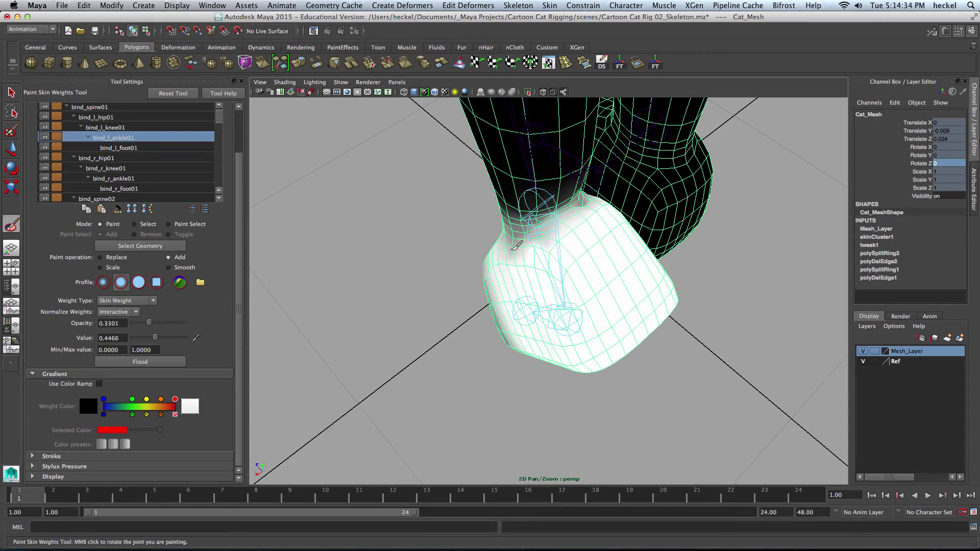
pyautogui.moveTo(513, 247)
pyautogui.keyDown('alt'); pyautogui.mouseDown()
pyautogui.moveTo(565, 258)
pyautogui.moveTo(516, 236)
pyautogui.moveTo(449, 261)
pyautogui.moveTo(476, 265)
pyautogui.moveTo(534, 240)
pyautogui.mouseUp(); pyautogui.keyUp('alt')
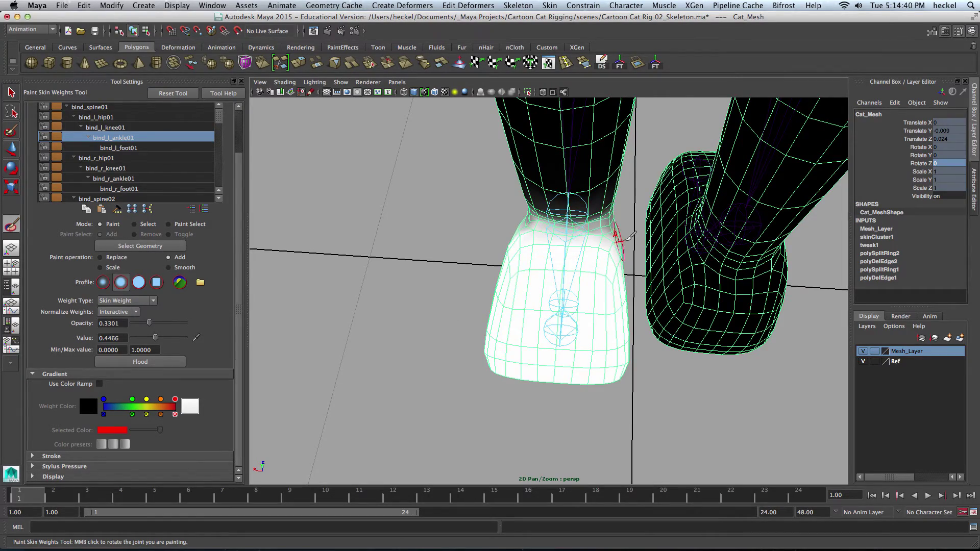
pyautogui.keyDown('alt'); pyautogui.moveTo(629, 236); pyautogui.dragTo(629, 256); pyautogui.keyUp('alt')
pyautogui.moveTo(662, 230)
pyautogui.keyDown('alt'); pyautogui.mouseDown()
pyautogui.moveTo(432, 259)
pyautogui.moveTo(464, 258)
pyautogui.mouseUp(); pyautogui.keyUp('alt')
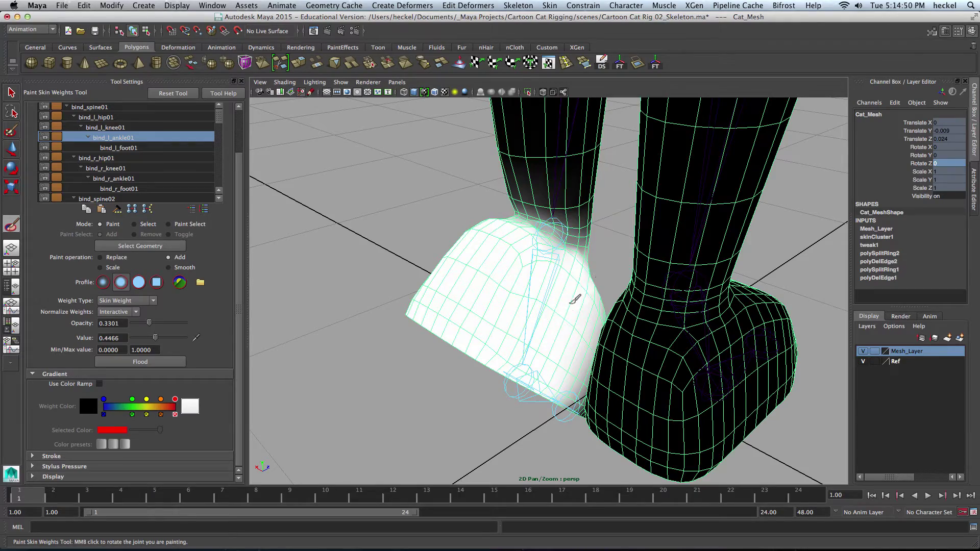
pyautogui.moveTo(577, 276)
pyautogui.keyDown('alt'); pyautogui.mouseDown()
pyautogui.moveTo(586, 253)
pyautogui.moveTo(587, 267)
pyautogui.moveTo(610, 265)
pyautogui.mouseUp(); pyautogui.keyUp('alt')
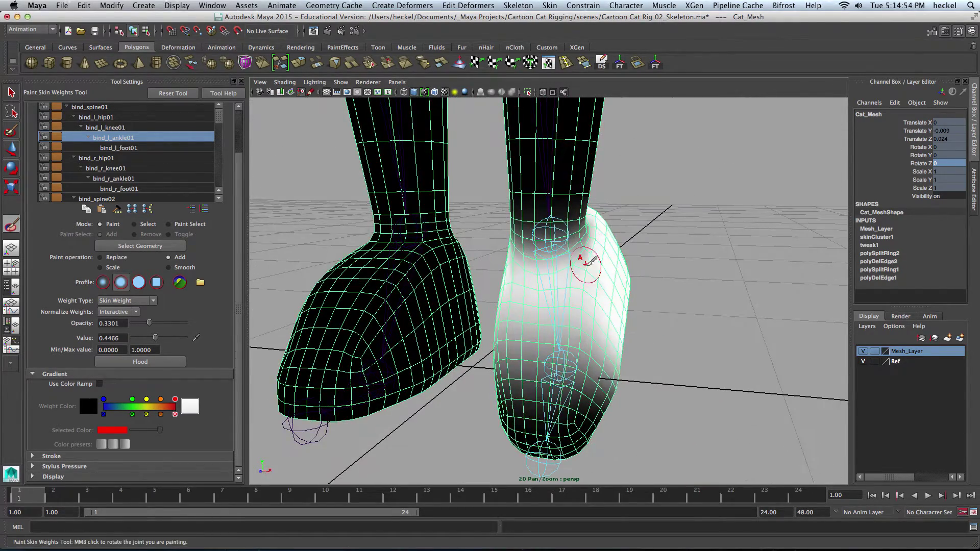
pyautogui.keyDown('alt'); pyautogui.moveTo(520, 254); pyautogui.dragTo(579, 273); pyautogui.keyUp('alt')
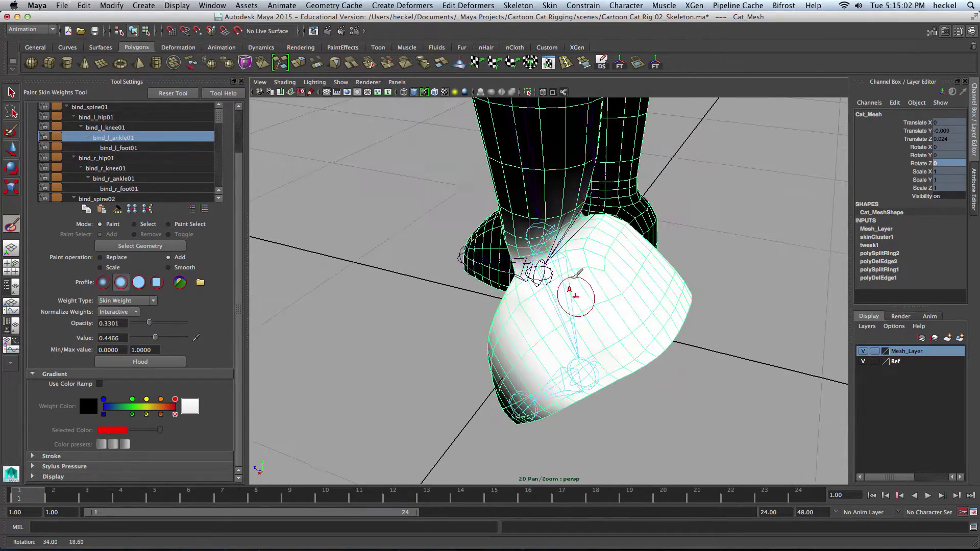
# Step: Switch the paint operation to Smooth and soften the bind_l_ankle01 weights around the left ankle at about 0.33 opacity
pyautogui.click(177, 267)
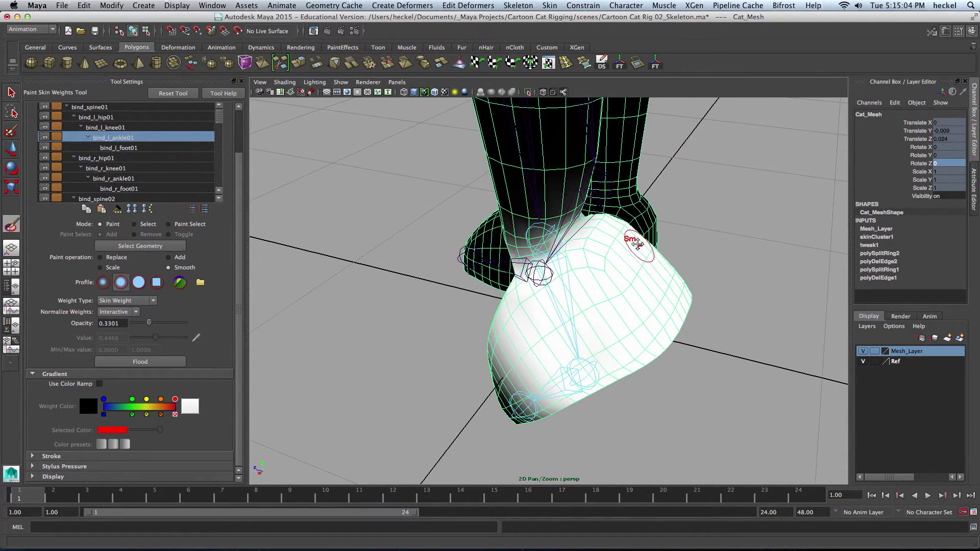
pyautogui.keyDown('alt'); pyautogui.moveTo(632, 245); pyautogui.dragTo(513, 280); pyautogui.keyUp('alt')
pyautogui.keyDown('alt'); pyautogui.moveTo(514, 280); pyautogui.dragTo(546, 281, button='right'); pyautogui.keyUp('alt')
pyautogui.moveTo(546, 281)
pyautogui.keyDown('alt'); pyautogui.mouseDown()
pyautogui.moveTo(634, 285)
pyautogui.moveTo(619, 252)
pyautogui.mouseUp(); pyautogui.keyUp('alt')
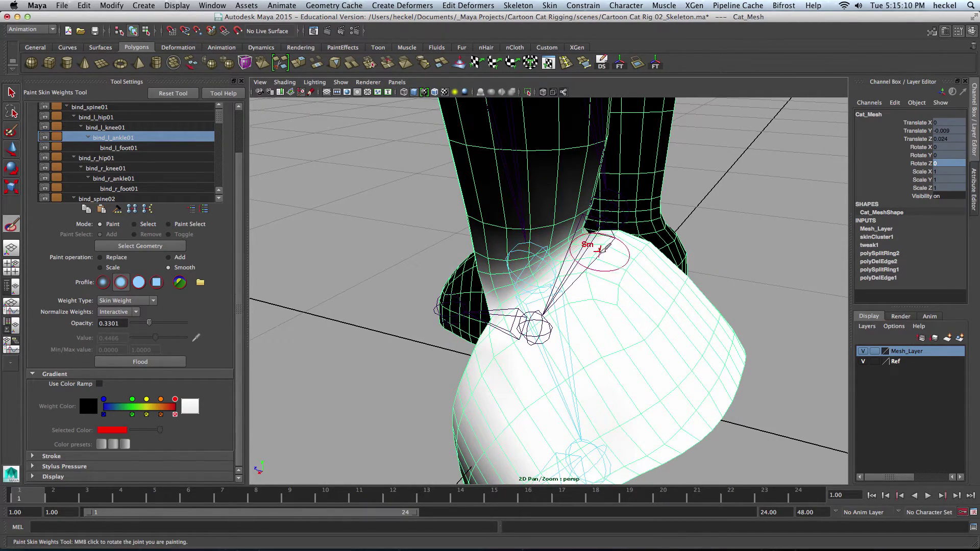
pyautogui.keyDown('alt'); pyautogui.moveTo(600, 249); pyautogui.dragTo(460, 258); pyautogui.keyUp('alt')
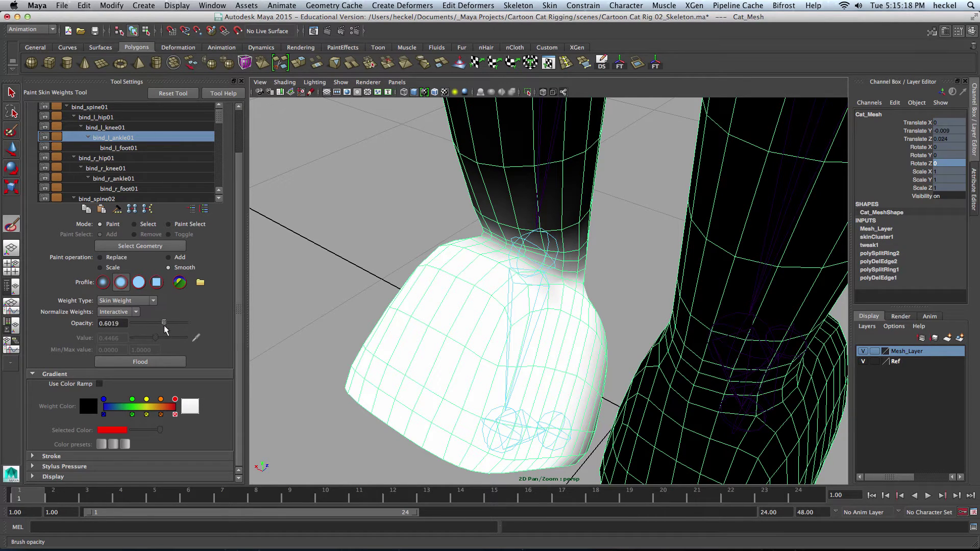
# Step: Raise the Smooth brush opacity to about 0.73 and soften the bind_l_ankle01 weights all around the left ankle
pyautogui.moveTo(163, 326); pyautogui.dragTo(170, 326)
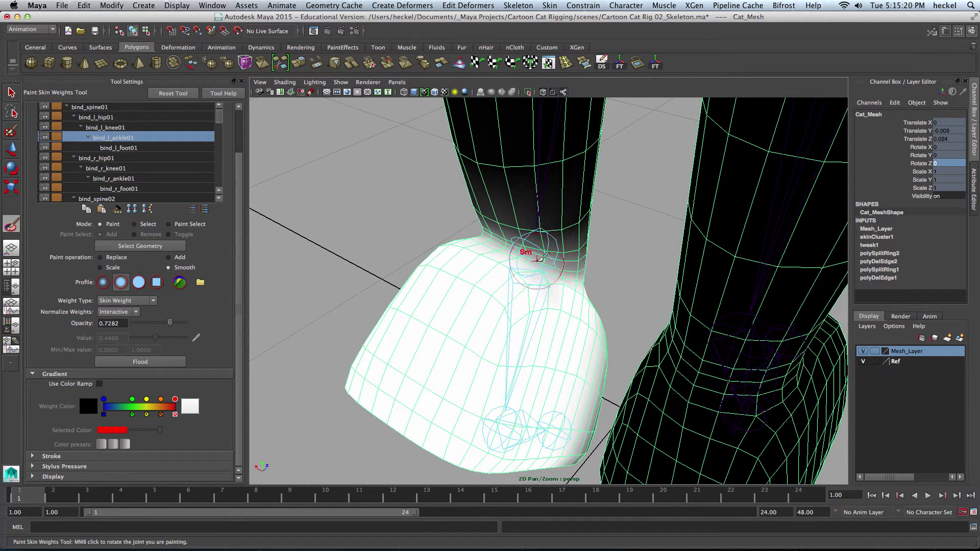
pyautogui.keyDown('alt'); pyautogui.moveTo(482, 271); pyautogui.dragTo(585, 292); pyautogui.keyUp('alt')
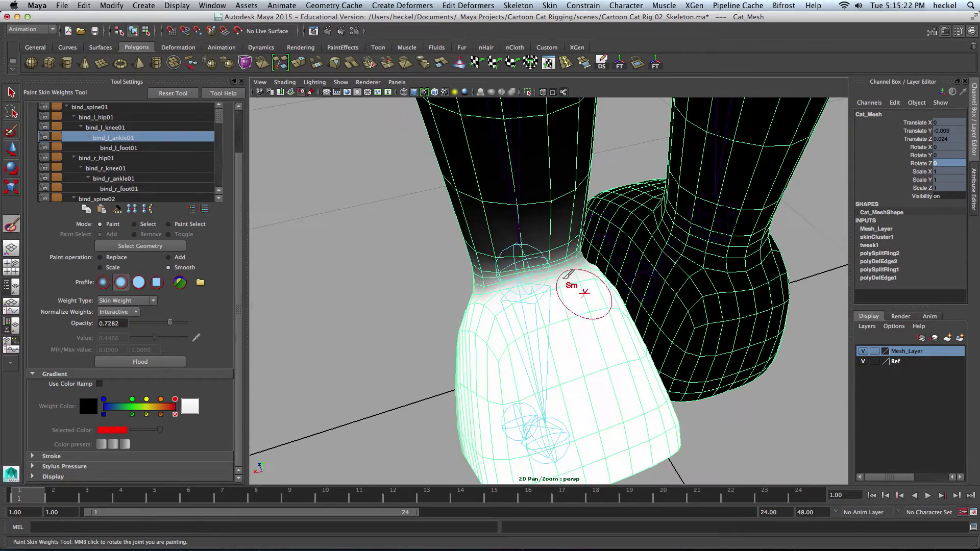
pyautogui.keyDown('alt'); pyautogui.moveTo(514, 274); pyautogui.dragTo(574, 263); pyautogui.keyUp('alt')
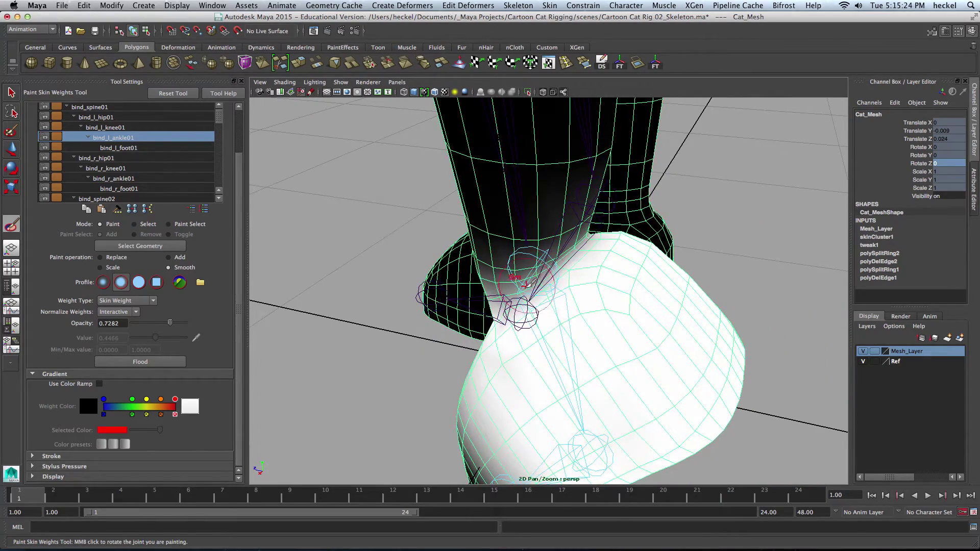
pyautogui.keyDown('alt'); pyautogui.moveTo(505, 301); pyautogui.dragTo(591, 274); pyautogui.keyUp('alt')
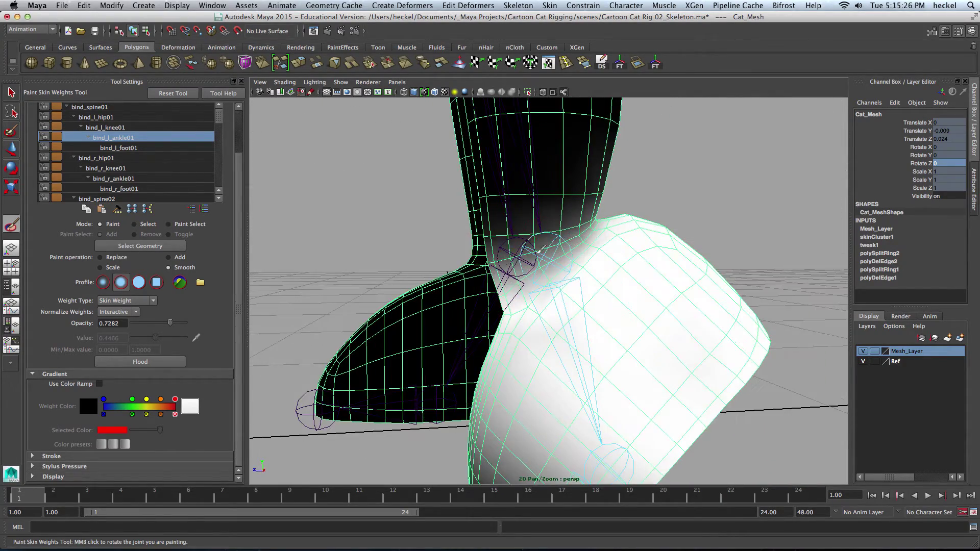
pyautogui.keyDown('alt'); pyautogui.moveTo(542, 251); pyautogui.dragTo(619, 258); pyautogui.keyUp('alt')
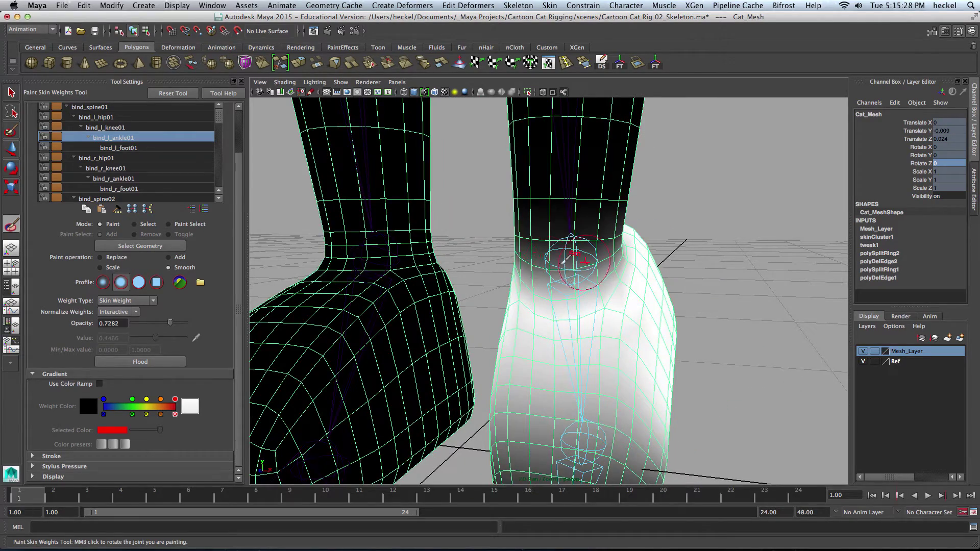
pyautogui.moveTo(552, 263)
pyautogui.keyDown('alt'); pyautogui.mouseDown()
pyautogui.moveTo(514, 350)
pyautogui.moveTo(487, 262)
pyautogui.moveTo(495, 230)
pyautogui.mouseUp(); pyautogui.keyUp('alt')
pyautogui.moveTo(579, 251)
pyautogui.keyDown('alt'); pyautogui.mouseDown()
pyautogui.moveTo(526, 242)
pyautogui.moveTo(476, 271)
pyautogui.moveTo(586, 262)
pyautogui.moveTo(573, 284)
pyautogui.moveTo(556, 280)
pyautogui.moveTo(683, 289)
pyautogui.moveTo(618, 288)
pyautogui.mouseUp(); pyautogui.keyUp('alt')
pyautogui.keyDown('alt'); pyautogui.moveTo(618, 347); pyautogui.dragTo(607, 356, button='middle'); pyautogui.keyUp('alt')
pyautogui.moveTo(607, 356)
pyautogui.keyDown('alt'); pyautogui.mouseDown()
pyautogui.moveTo(311, 357)
pyautogui.moveTo(558, 357)
pyautogui.mouseUp(); pyautogui.keyUp('alt')
# Step: Select the bind_l_ankle01 joint and reset its Rotate Z to 0
pyautogui.press('q')
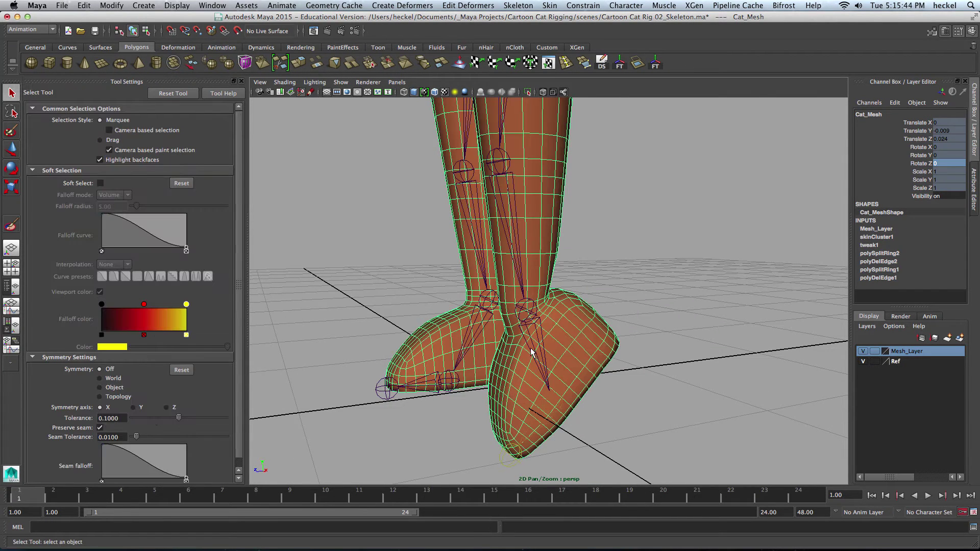
pyautogui.click(536, 348)
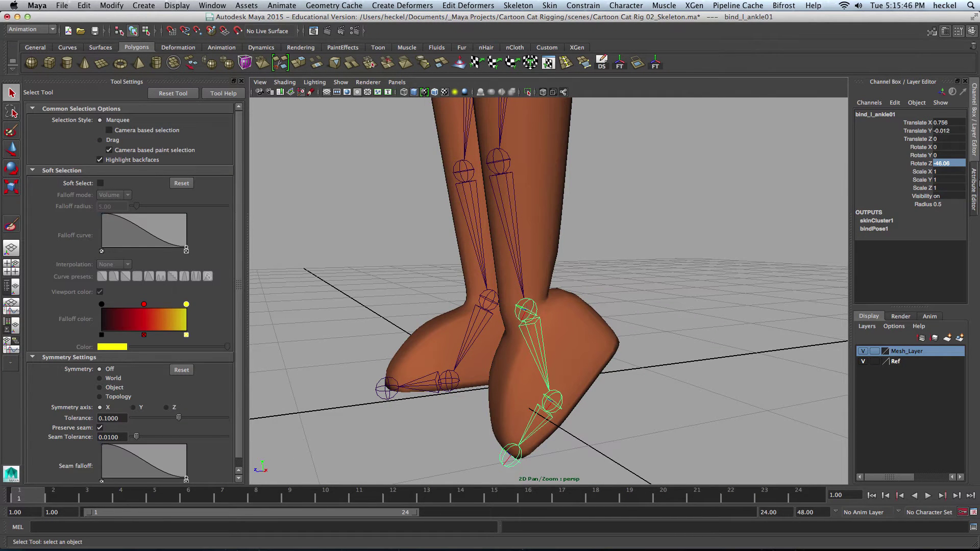
pyautogui.click(958, 164)
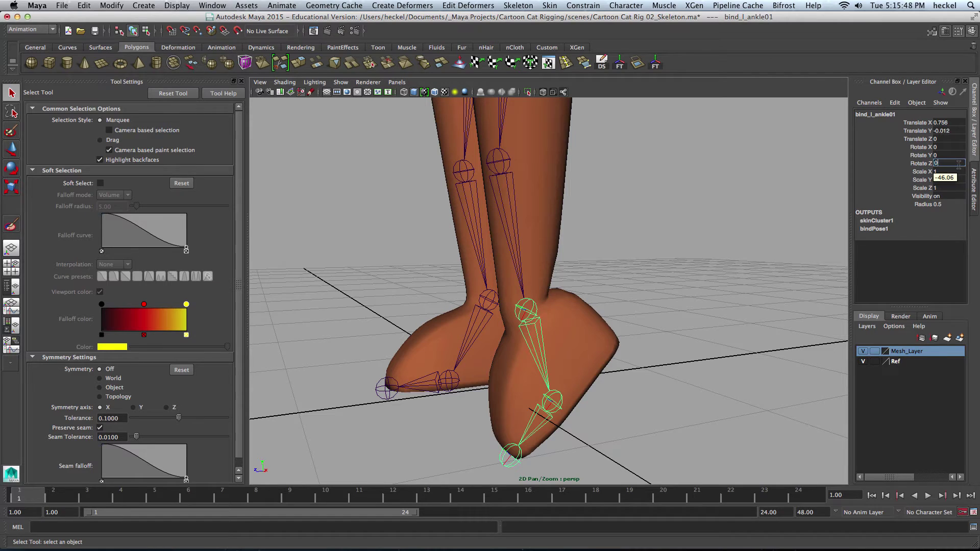
pyautogui.write('0')
pyautogui.press('Return')
pyautogui.keyDown('alt'); pyautogui.moveTo(735, 209); pyautogui.dragTo(744, 247); pyautogui.keyUp('alt')
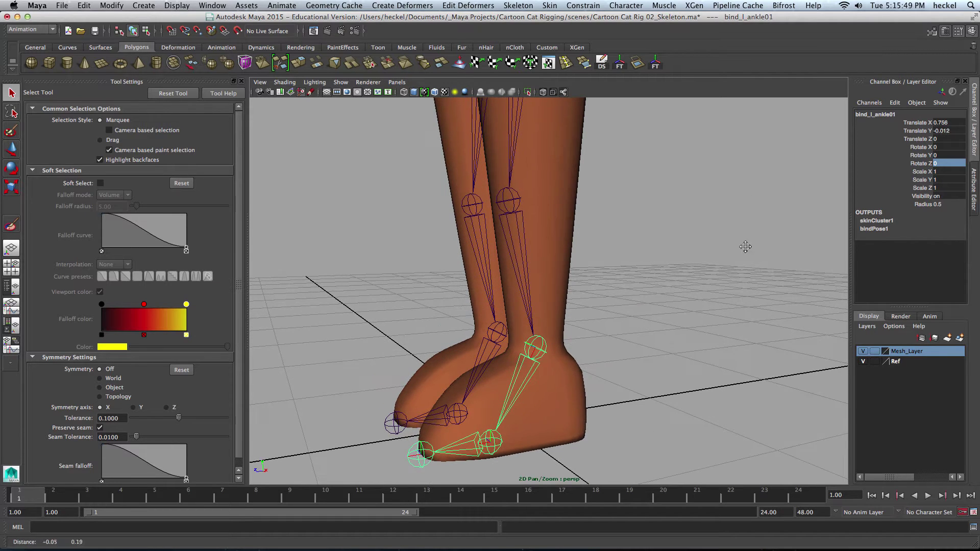
# Step: Bend the left knee backward by rotating bind_l_knee01 about 59 degrees around Z
pyautogui.click(524, 255)
pyautogui.press('e')
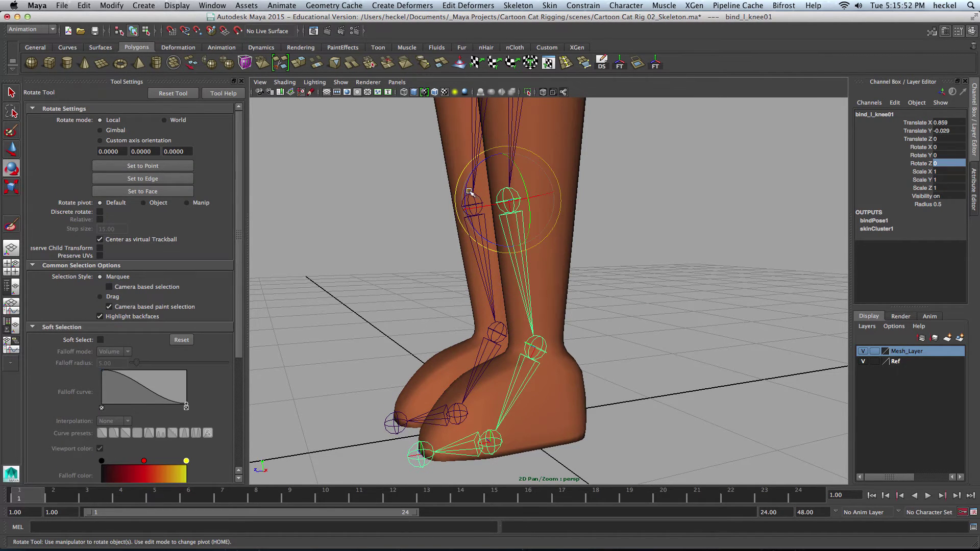
pyautogui.keyDown('alt'); pyautogui.moveTo(469, 191); pyautogui.dragTo(491, 234); pyautogui.keyUp('alt')
pyautogui.keyDown('alt'); pyautogui.moveTo(492, 234); pyautogui.dragTo(588, 237); pyautogui.keyUp('alt')
# Step: Resume painting skin weights on the cat mesh with bind_l_knee01 as the active influence, framing the bent left knee
pyautogui.click(596, 245)
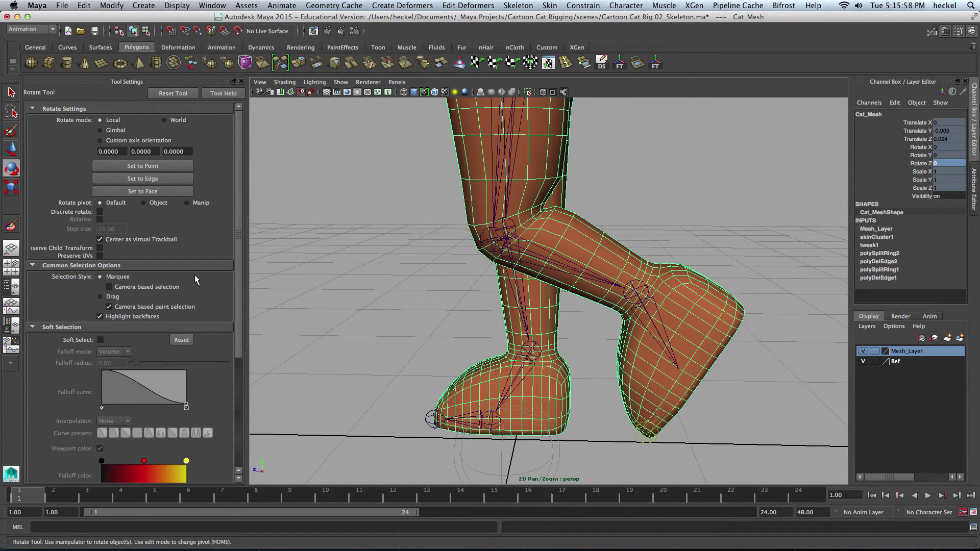
pyautogui.click(11, 223)
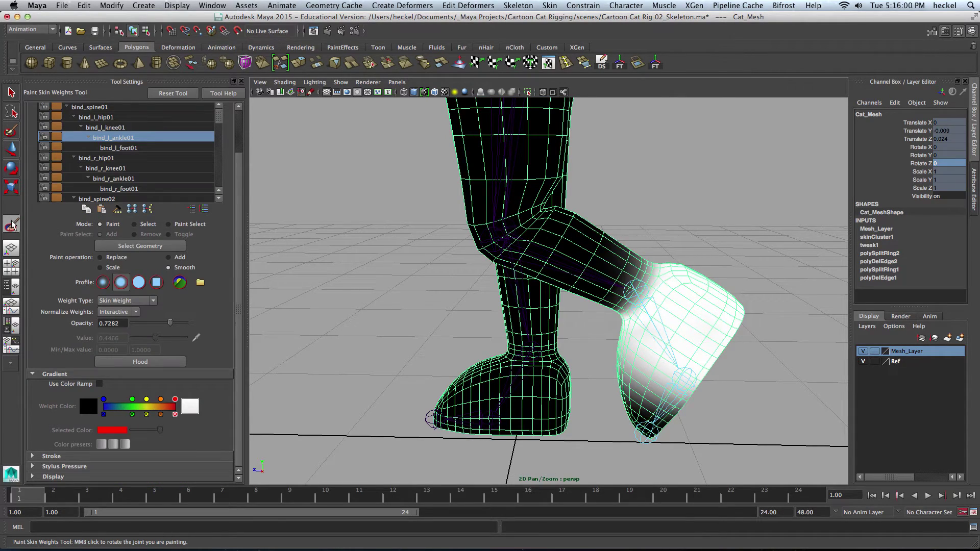
pyautogui.moveTo(499, 219)
pyautogui.keyDown('alt'); pyautogui.mouseDown()
pyautogui.moveTo(549, 232)
pyautogui.moveTo(580, 219)
pyautogui.moveTo(565, 225)
pyautogui.moveTo(600, 250)
pyautogui.moveTo(558, 251)
pyautogui.moveTo(514, 229)
pyautogui.moveTo(535, 252)
pyautogui.moveTo(619, 248)
pyautogui.mouseUp(); pyautogui.keyUp('alt')
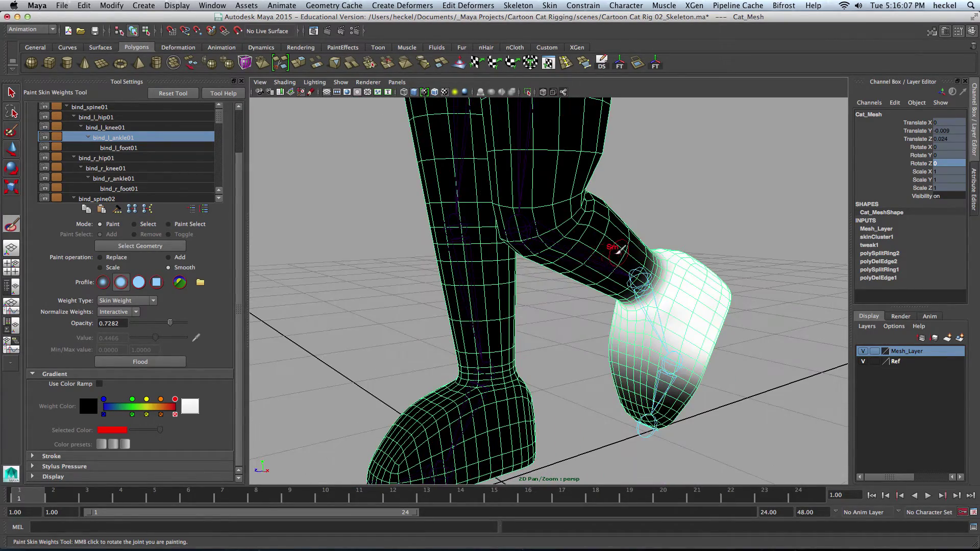
pyautogui.rightClick(578, 248)
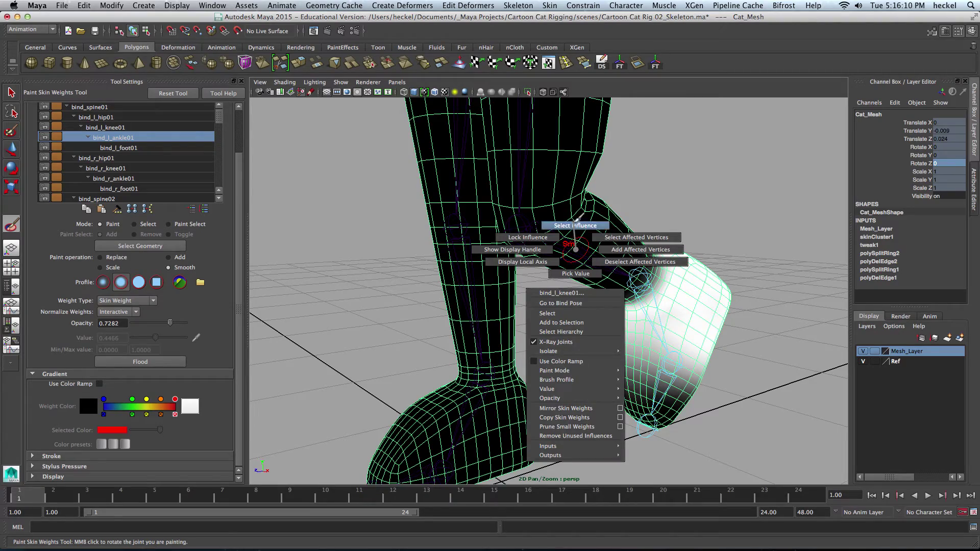
pyautogui.click(576, 225)
pyautogui.moveTo(576, 225)
pyautogui.keyDown('alt'); pyautogui.mouseDown()
pyautogui.moveTo(586, 225)
pyautogui.moveTo(546, 225)
pyautogui.moveTo(543, 188)
pyautogui.moveTo(590, 240)
pyautogui.moveTo(613, 225)
pyautogui.moveTo(591, 230)
pyautogui.moveTo(609, 264)
pyautogui.moveTo(590, 240)
pyautogui.moveTo(525, 258)
pyautogui.moveTo(598, 267)
pyautogui.moveTo(641, 247)
pyautogui.moveTo(608, 245)
pyautogui.moveTo(621, 254)
pyautogui.mouseUp(); pyautogui.keyUp('alt')
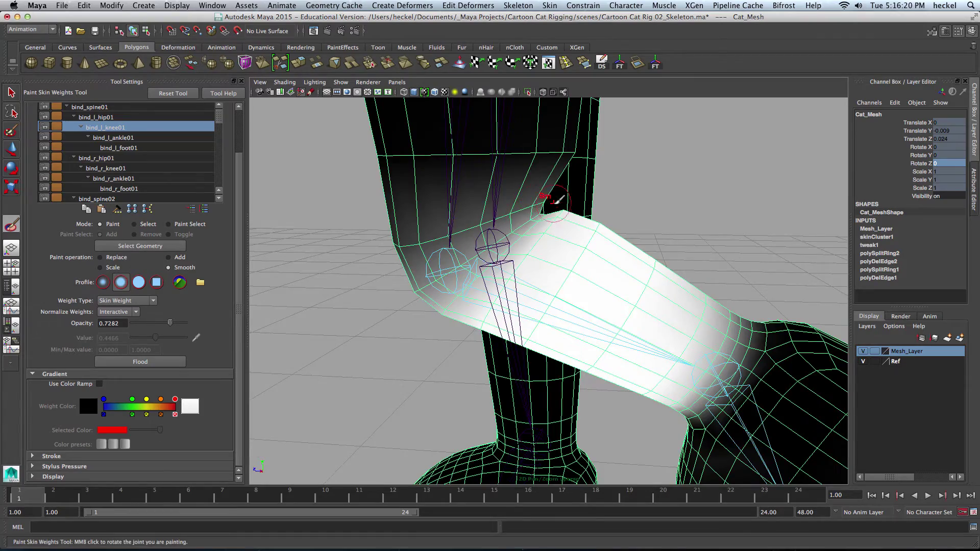
pyautogui.keyDown('alt'); pyautogui.moveTo(556, 200); pyautogui.dragTo(487, 219, button='right'); pyautogui.keyUp('alt')
pyautogui.moveTo(487, 218)
pyautogui.keyDown('alt'); pyautogui.mouseDown()
pyautogui.moveTo(477, 223)
pyautogui.moveTo(482, 201)
pyautogui.moveTo(472, 219)
pyautogui.mouseUp(); pyautogui.keyUp('alt')
pyautogui.scroll(8, 473, 219)
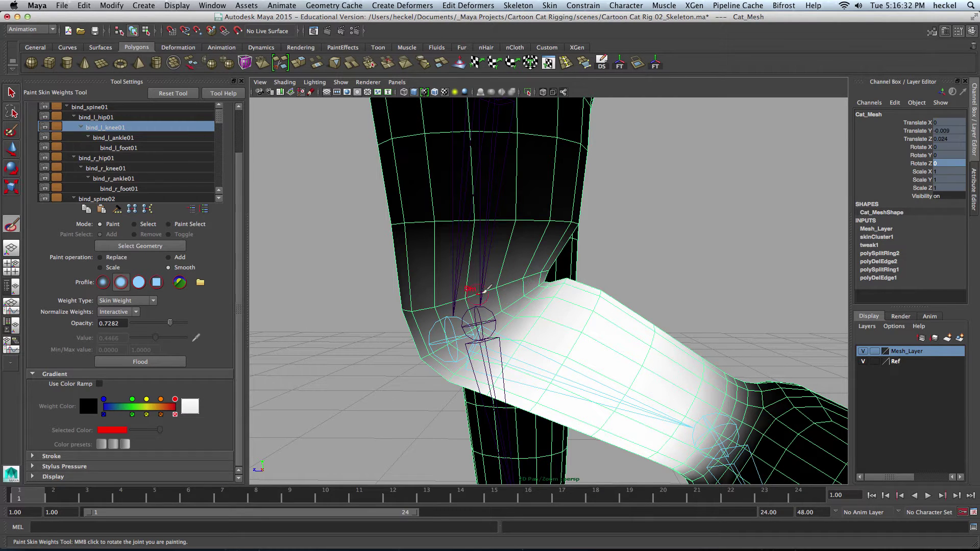
# Step: Switch the paint operation to Replace with opacity about 0.39 and value about 0.03, and reduce bind_l_knee01 weight just above the left knee
pyautogui.click(116, 258)
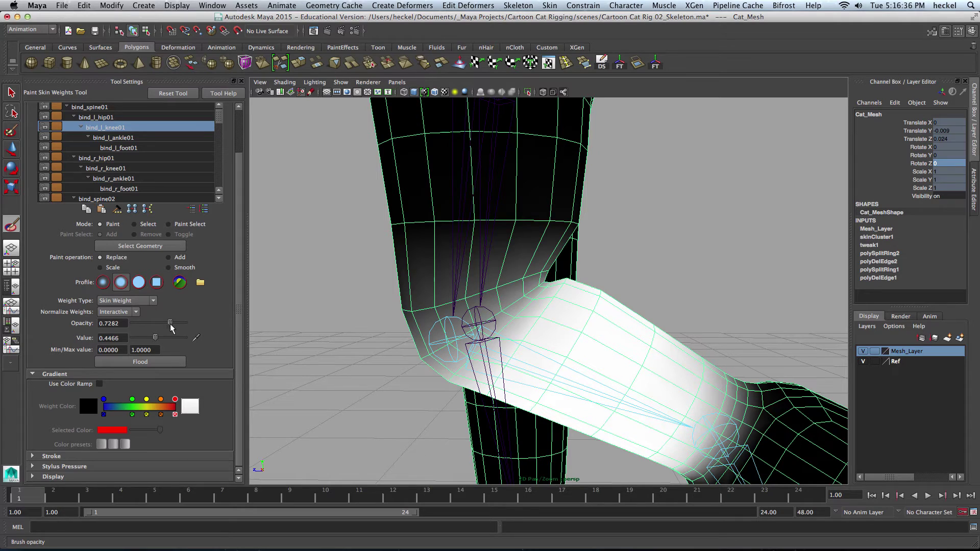
pyautogui.moveTo(170, 324); pyautogui.dragTo(152, 323)
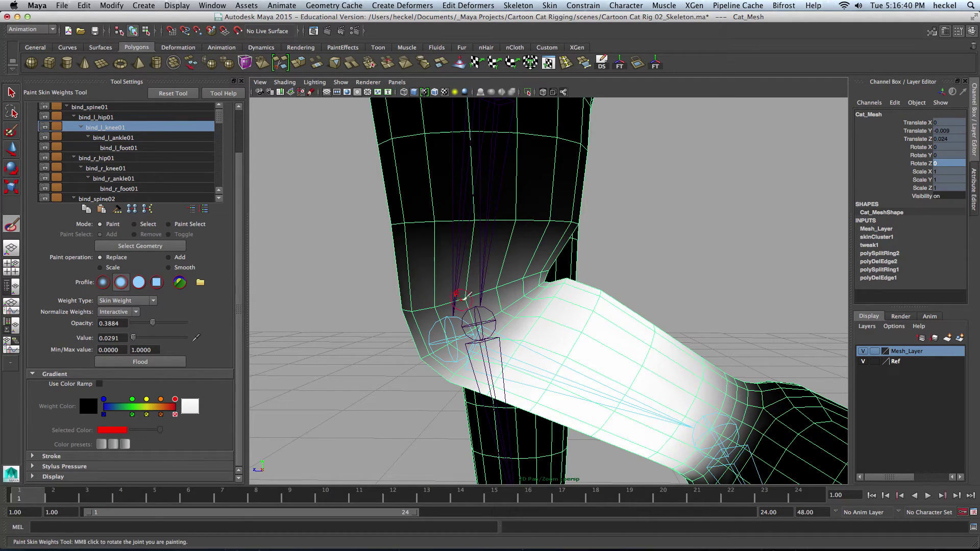
pyautogui.moveTo(500, 289)
pyautogui.mouseDown()
pyautogui.moveTo(579, 284)
pyautogui.moveTo(477, 311)
pyautogui.moveTo(363, 303)
pyautogui.mouseUp()
# Step: Lower the opacity to about 0.1 and gradually reduce bind_l_knee01 weight around the front, back and sides of the lower left thigh
pyautogui.moveTo(152, 322); pyautogui.dragTo(139, 323)
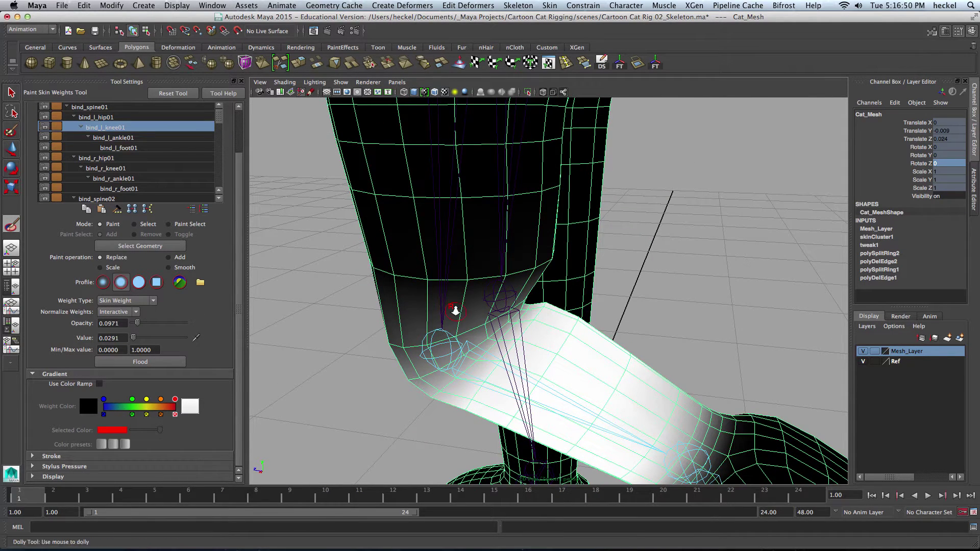
pyautogui.scroll(3, 469, 321)
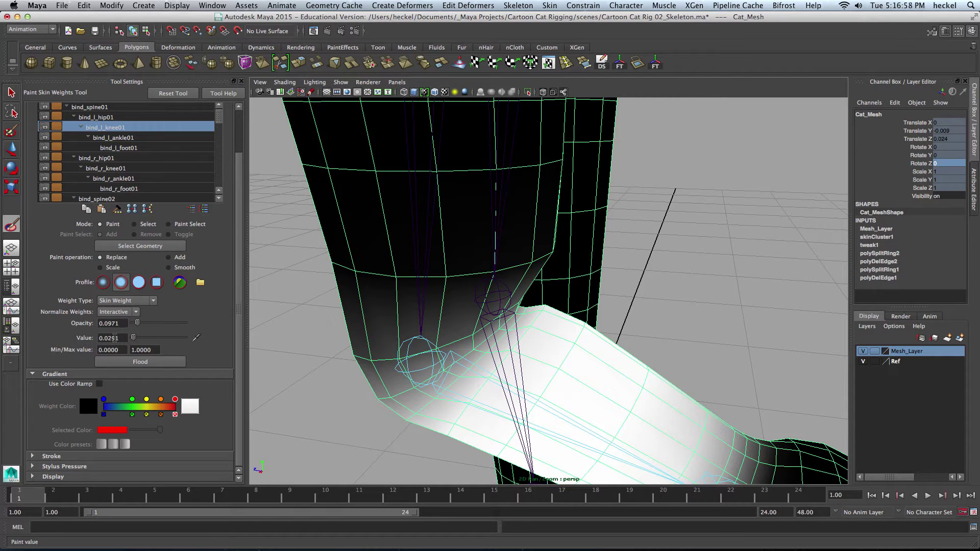
pyautogui.keyDown('alt'); pyautogui.moveTo(549, 311); pyautogui.dragTo(516, 307); pyautogui.keyUp('alt')
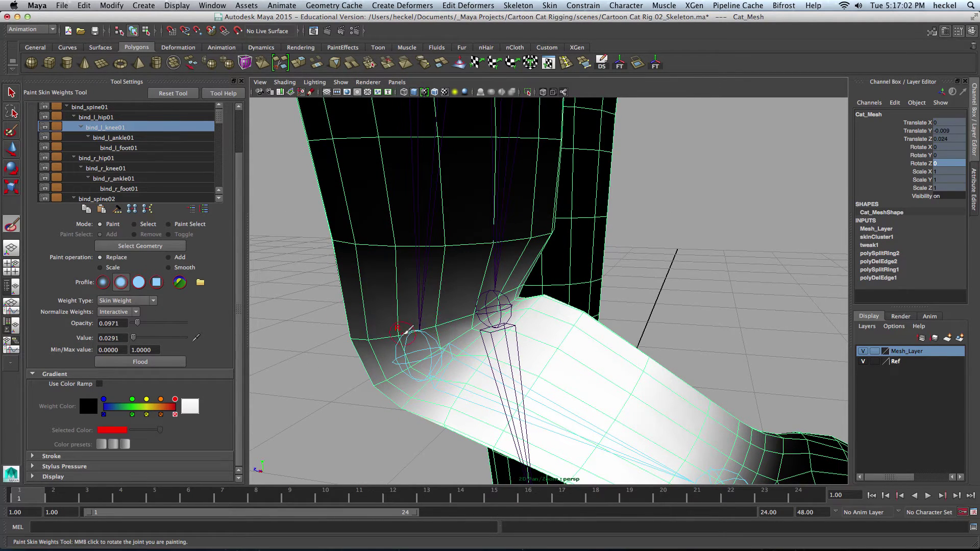
pyautogui.scroll(3, 423, 320)
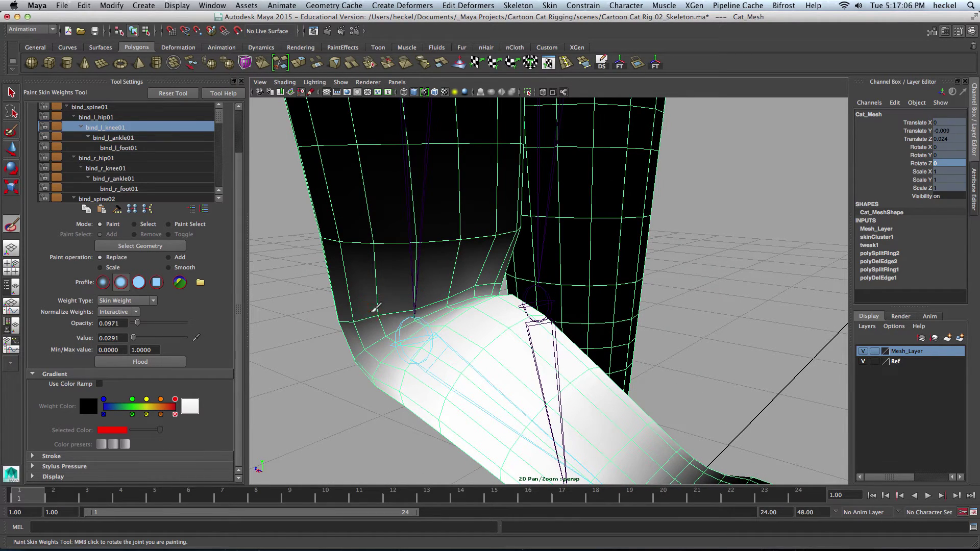
pyautogui.keyDown('alt'); pyautogui.moveTo(477, 284); pyautogui.dragTo(504, 252); pyautogui.keyUp('alt')
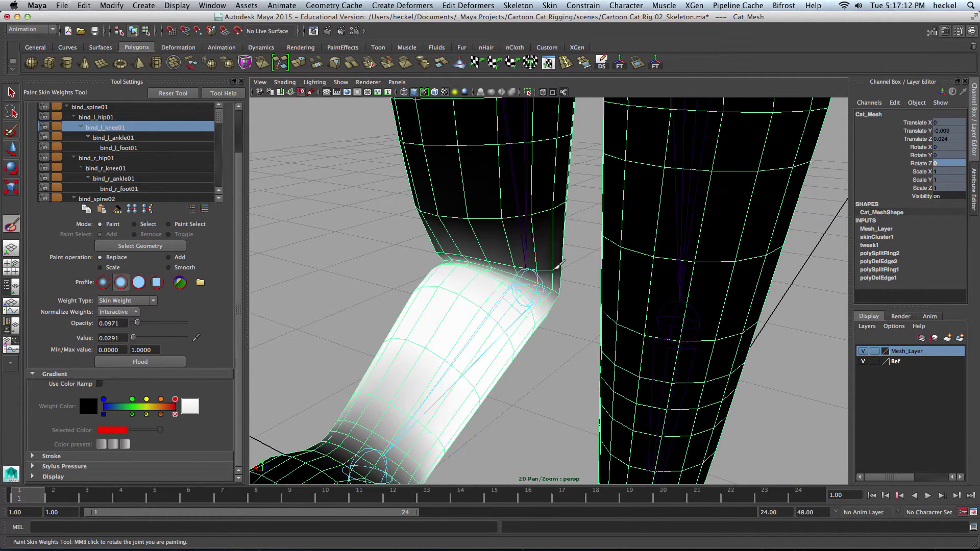
pyautogui.keyDown('alt'); pyautogui.moveTo(501, 255); pyautogui.dragTo(635, 240); pyautogui.keyUp('alt')
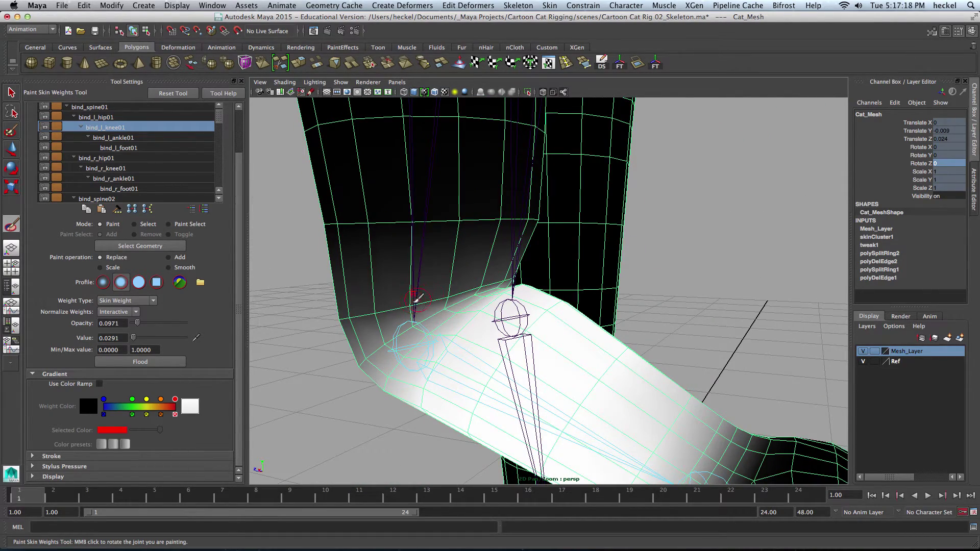
pyautogui.moveTo(417, 299)
pyautogui.keyDown('alt'); pyautogui.mouseDown()
pyautogui.moveTo(466, 291)
pyautogui.moveTo(466, 278)
pyautogui.moveTo(350, 309)
pyautogui.moveTo(468, 285)
pyautogui.moveTo(438, 291)
pyautogui.moveTo(446, 292)
pyautogui.mouseUp(); pyautogui.keyUp('alt')
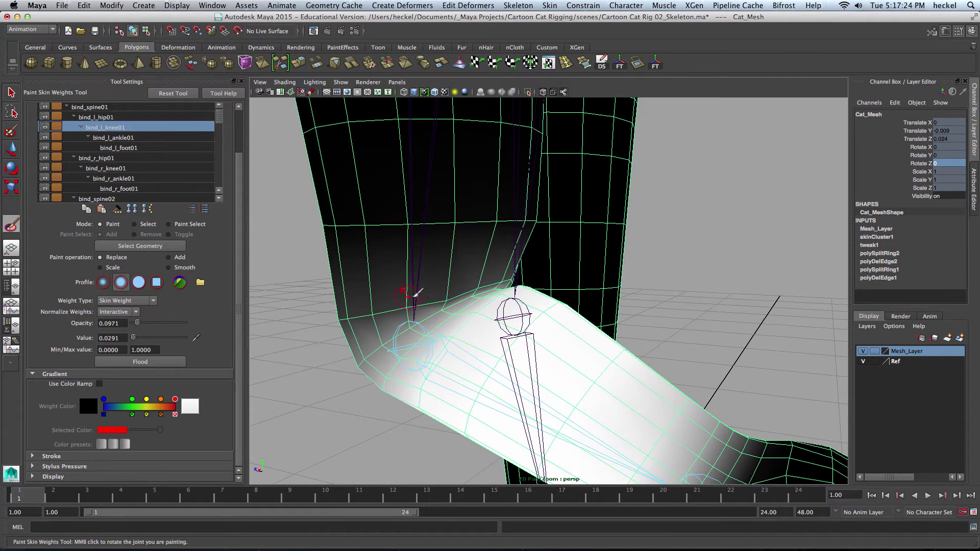
pyautogui.keyDown('alt'); pyautogui.moveTo(377, 305); pyautogui.dragTo(403, 309); pyautogui.keyUp('alt')
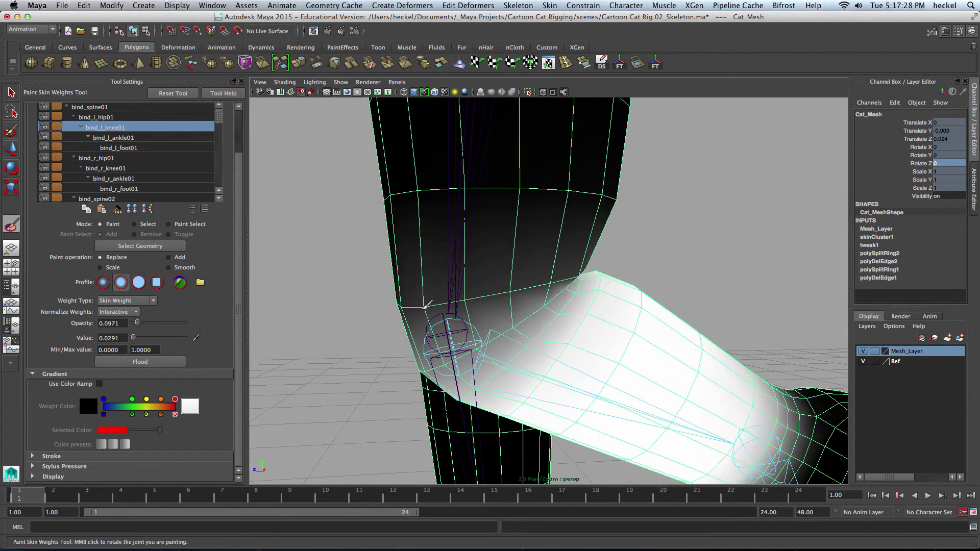
pyautogui.keyDown('alt'); pyautogui.moveTo(466, 288); pyautogui.dragTo(612, 284); pyautogui.keyUp('alt')
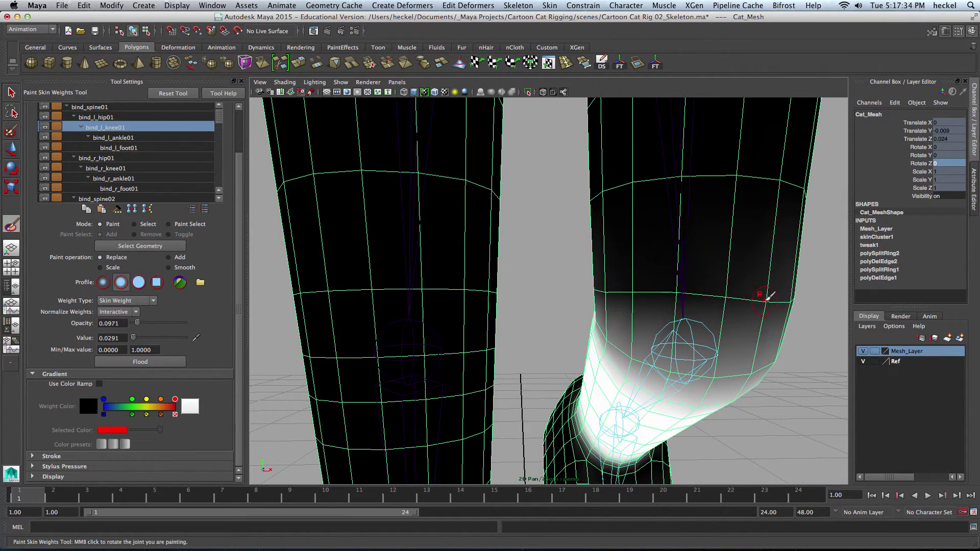
pyautogui.moveTo(722, 278)
pyautogui.keyDown('alt'); pyautogui.mouseDown()
pyautogui.moveTo(710, 300)
pyautogui.moveTo(613, 315)
pyautogui.mouseUp(); pyautogui.keyUp('alt')
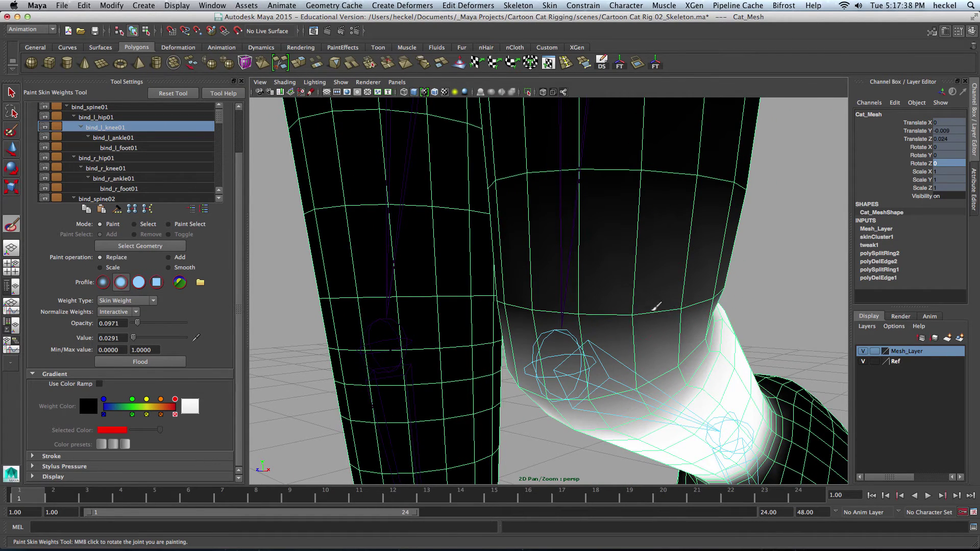
pyautogui.moveTo(619, 306)
pyautogui.keyDown('alt'); pyautogui.mouseDown()
pyautogui.moveTo(564, 300)
pyautogui.moveTo(499, 329)
pyautogui.moveTo(494, 315)
pyautogui.mouseUp(); pyautogui.keyUp('alt')
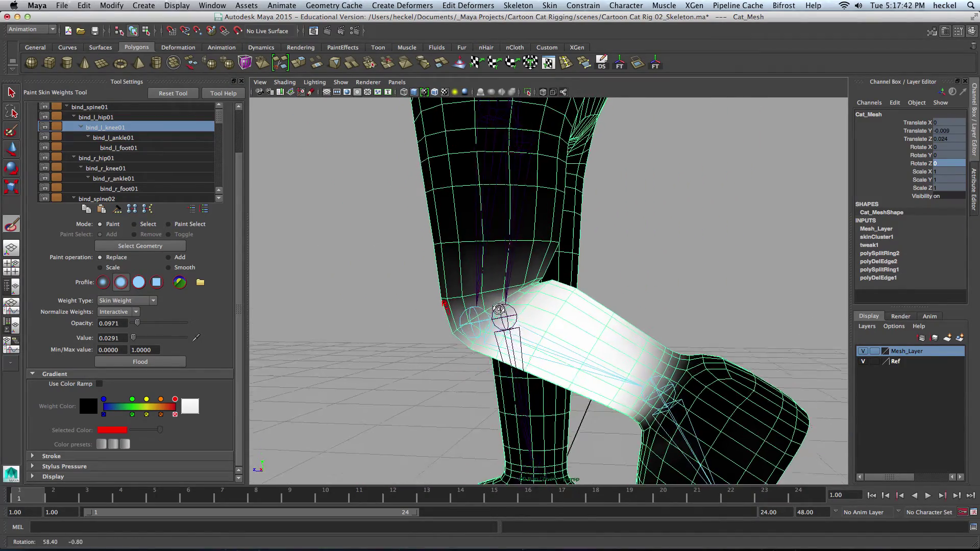
pyautogui.moveTo(494, 315)
pyautogui.keyDown('alt'); pyautogui.mouseDown(button='right')
pyautogui.moveTo(608, 309)
pyautogui.moveTo(551, 284)
pyautogui.mouseUp(button='right'); pyautogui.keyUp('alt')
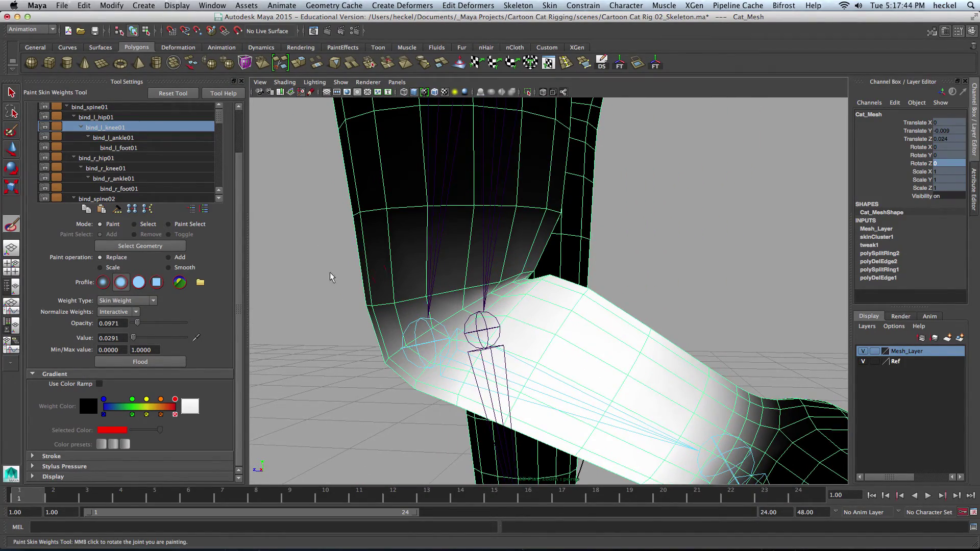
# Step: Smooth the bind_l_knee01 weights around the left knee at about 0.79 opacity, and select the left knee joint
pyautogui.click(169, 267)
pyautogui.moveTo(137, 323); pyautogui.dragTo(169, 325)
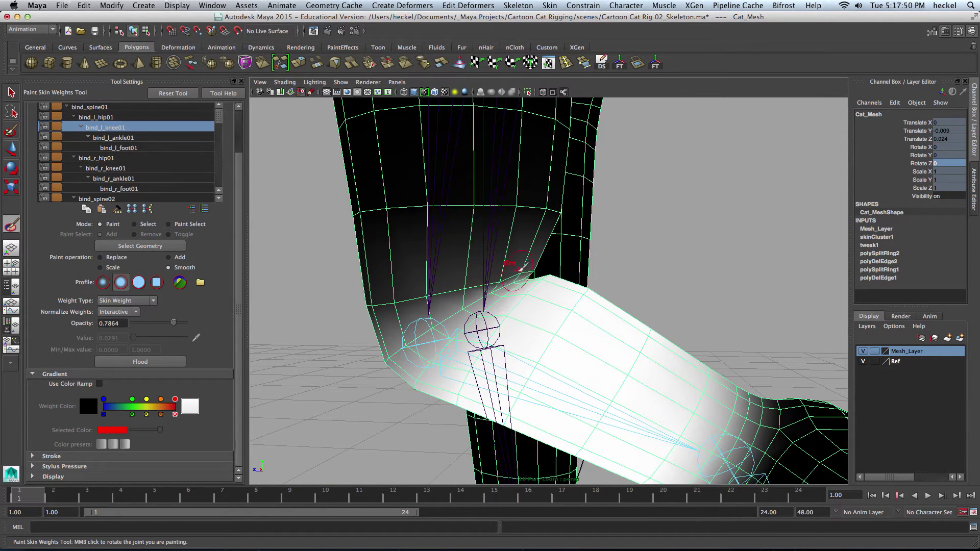
pyautogui.keyDown('alt'); pyautogui.moveTo(536, 306); pyautogui.dragTo(448, 325); pyautogui.keyUp('alt')
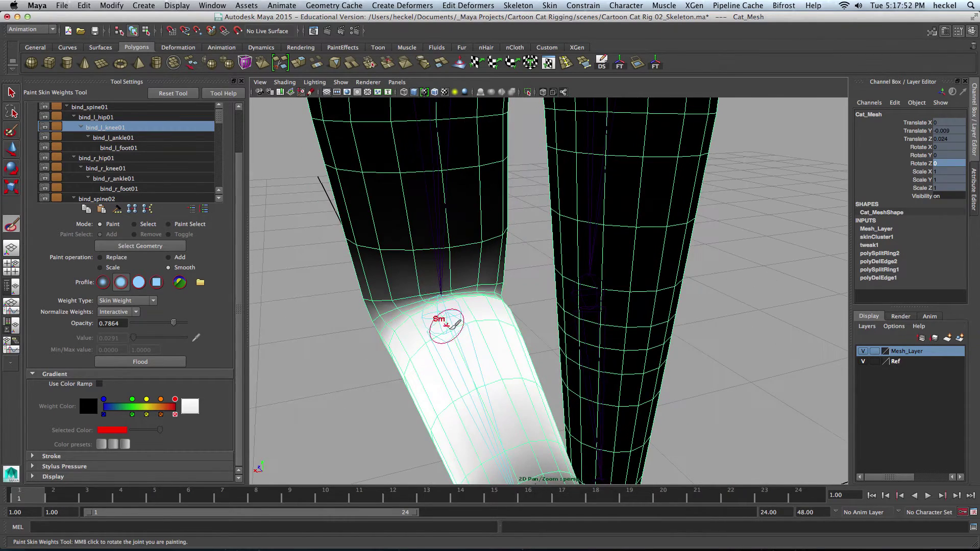
pyautogui.keyDown('alt'); pyautogui.moveTo(502, 279); pyautogui.dragTo(423, 290); pyautogui.keyUp('alt')
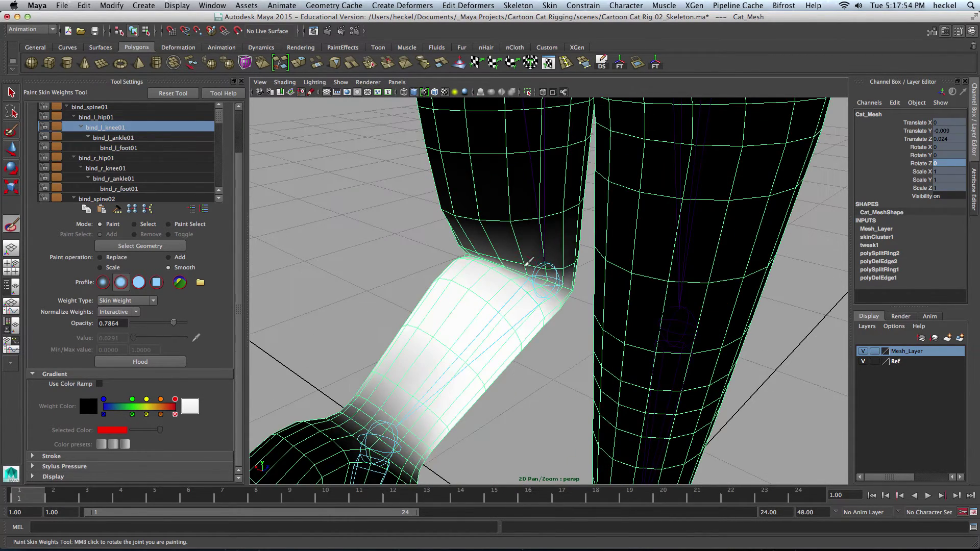
pyautogui.keyDown('alt'); pyautogui.moveTo(567, 255); pyautogui.dragTo(604, 249); pyautogui.keyUp('alt')
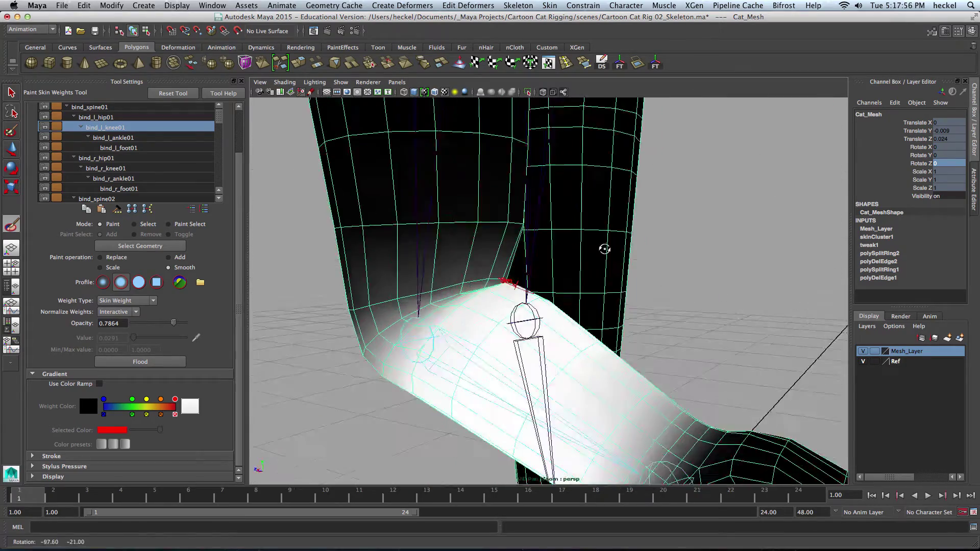
pyautogui.keyDown('alt'); pyautogui.moveTo(604, 249); pyautogui.dragTo(544, 283, button='right'); pyautogui.keyUp('alt')
pyautogui.moveTo(544, 282)
pyautogui.keyDown('alt'); pyautogui.mouseDown()
pyautogui.moveTo(606, 284)
pyautogui.moveTo(551, 301)
pyautogui.moveTo(498, 284)
pyautogui.moveTo(624, 300)
pyautogui.moveTo(592, 301)
pyautogui.mouseUp(); pyautogui.keyUp('alt')
pyautogui.click(576, 334)
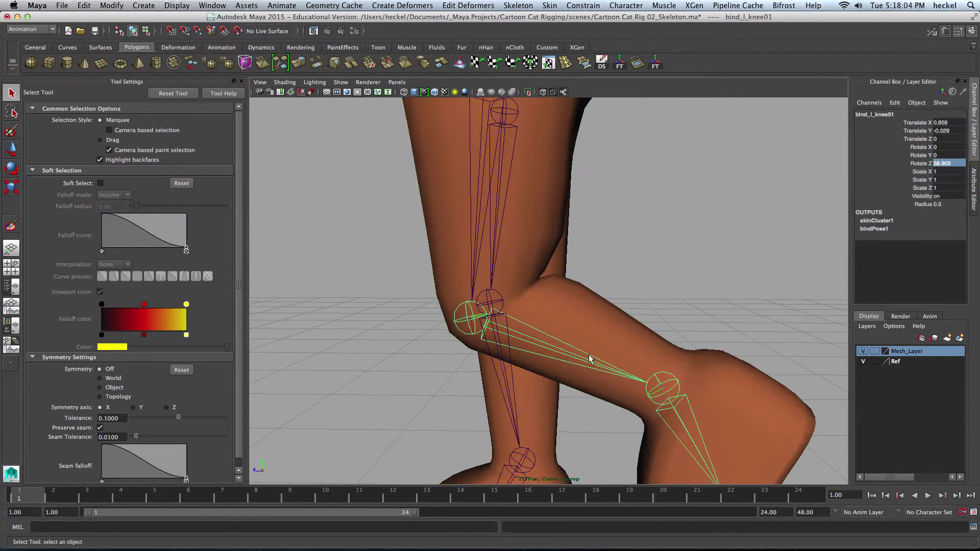
# Step: Rotate the left knee joint to a Rotate Z of about 44 to check its bend, and select the cat mesh
pyautogui.press('e')
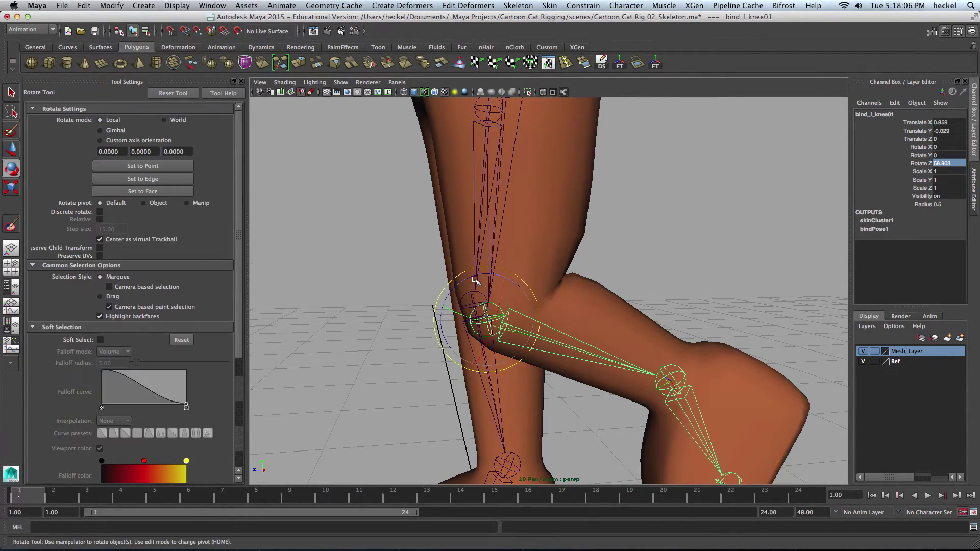
pyautogui.moveTo(475, 280); pyautogui.dragTo(538, 285)
pyautogui.click(525, 283)
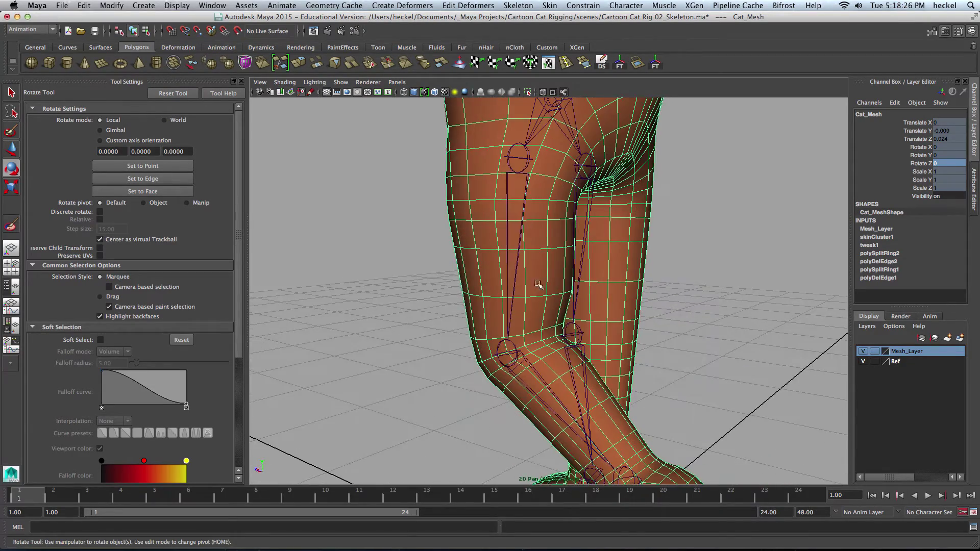
# Step: Paint skin weights in Add mode at about 0.1 opacity and 0.03 value, adding slight bind_l_knee01 influence around the lower left thigh
pyautogui.click(11, 224)
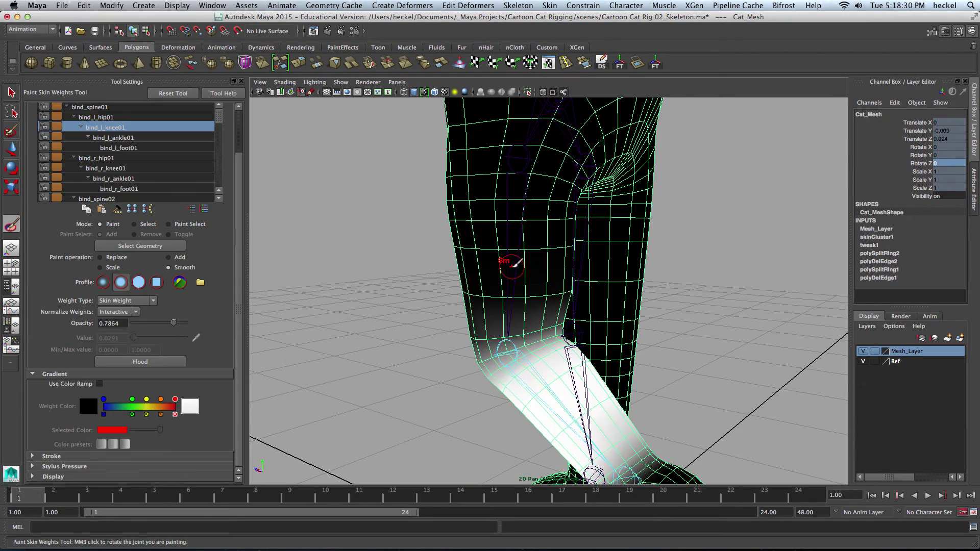
pyautogui.scroll(5, 515, 263)
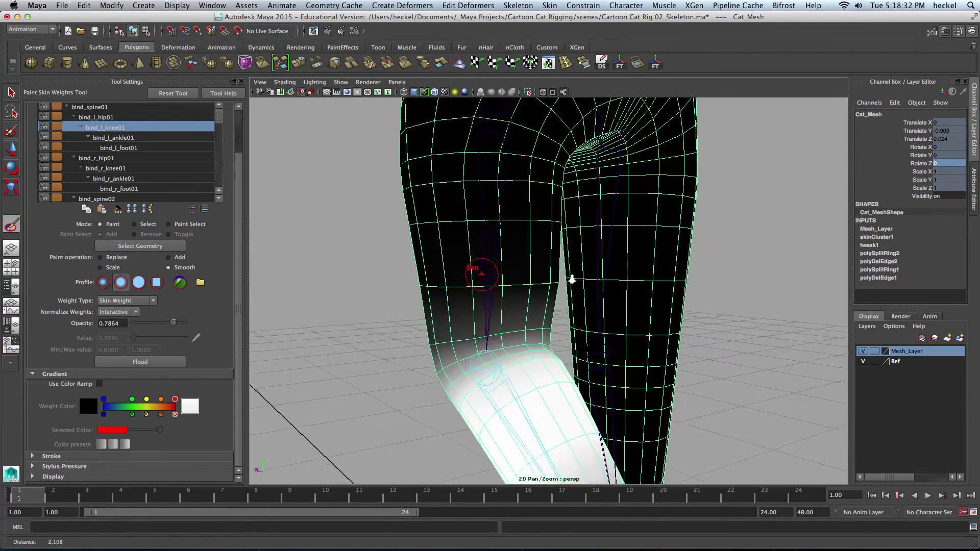
pyautogui.moveTo(572, 279)
pyautogui.keyDown('alt'); pyautogui.mouseDown()
pyautogui.moveTo(614, 278)
pyautogui.moveTo(566, 276)
pyautogui.mouseUp(); pyautogui.keyUp('alt')
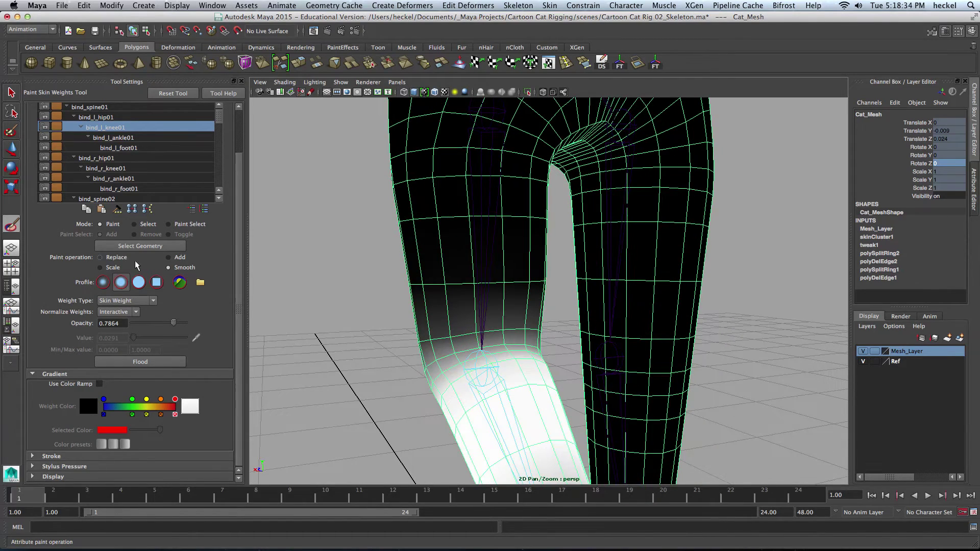
pyautogui.click(168, 257)
pyautogui.moveTo(178, 323); pyautogui.dragTo(137, 324)
pyautogui.keyDown('alt'); pyautogui.moveTo(506, 286); pyautogui.dragTo(589, 281); pyautogui.keyUp('alt')
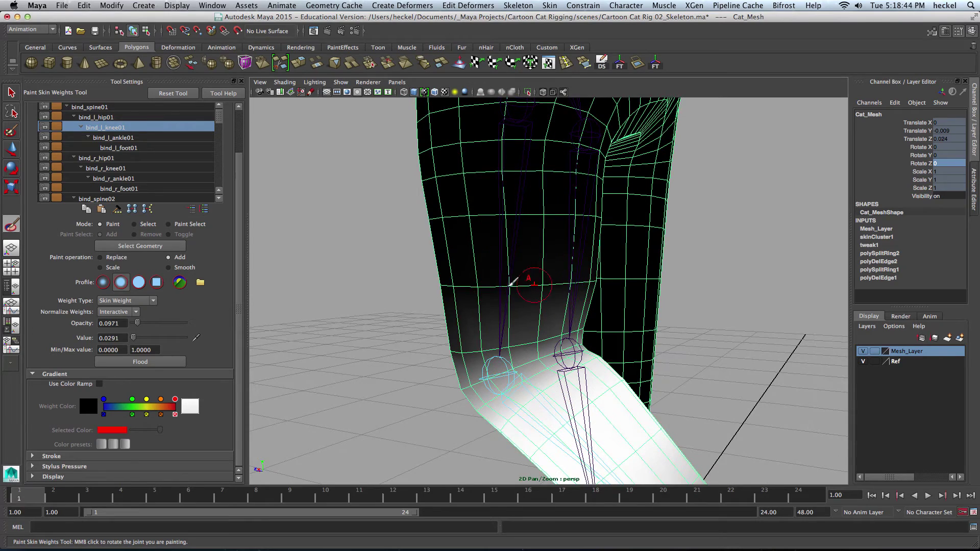
pyautogui.moveTo(453, 286)
pyautogui.keyDown('alt'); pyautogui.mouseDown()
pyautogui.moveTo(396, 284)
pyautogui.moveTo(477, 280)
pyautogui.moveTo(450, 275)
pyautogui.mouseUp(); pyautogui.keyUp('alt')
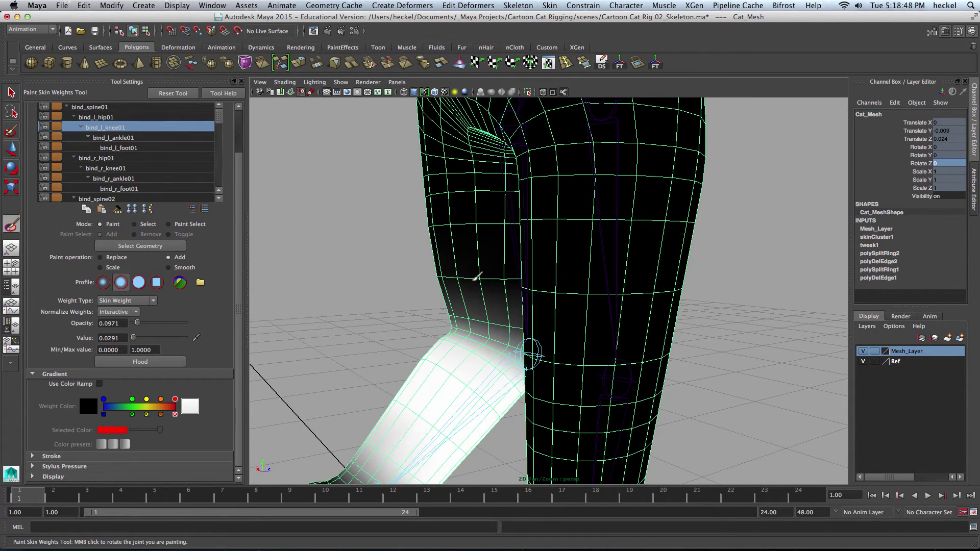
pyautogui.moveTo(534, 273)
pyautogui.keyDown('alt'); pyautogui.mouseDown()
pyautogui.moveTo(553, 278)
pyautogui.moveTo(539, 274)
pyautogui.moveTo(564, 263)
pyautogui.moveTo(546, 274)
pyautogui.mouseUp(); pyautogui.keyUp('alt')
# Step: Select the left knee joint and rotate it about Z to test how the knee deforms
pyautogui.press('q')
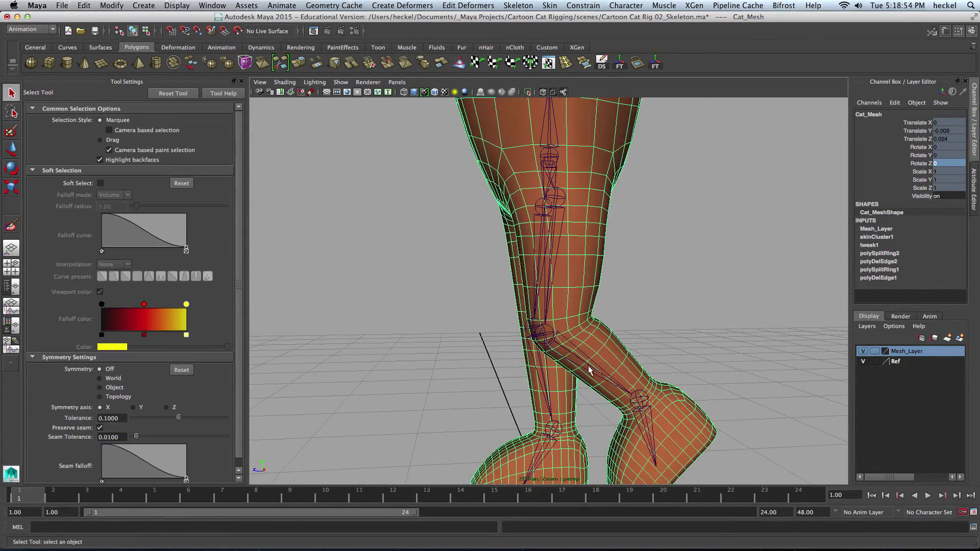
pyautogui.click(592, 370)
pyautogui.press('e')
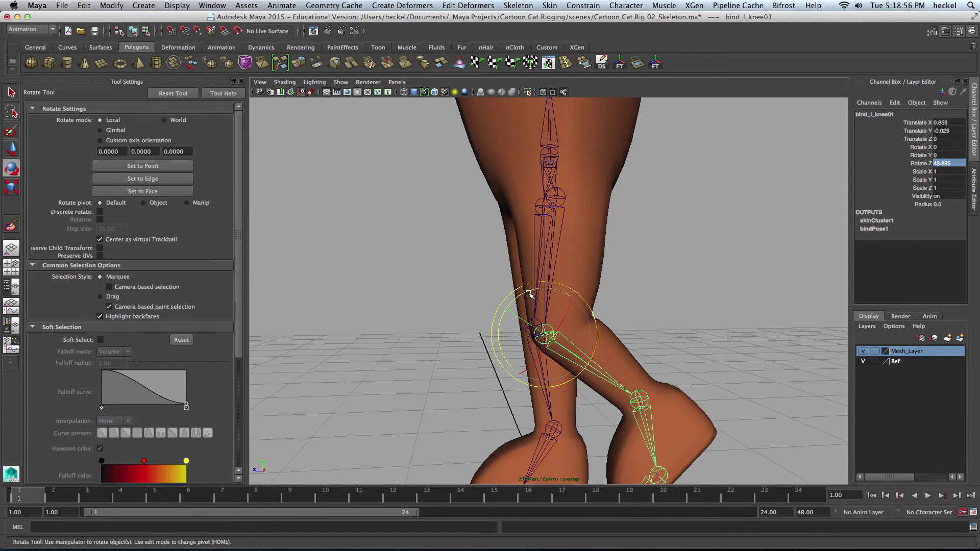
pyautogui.moveTo(529, 293); pyautogui.dragTo(684, 331)
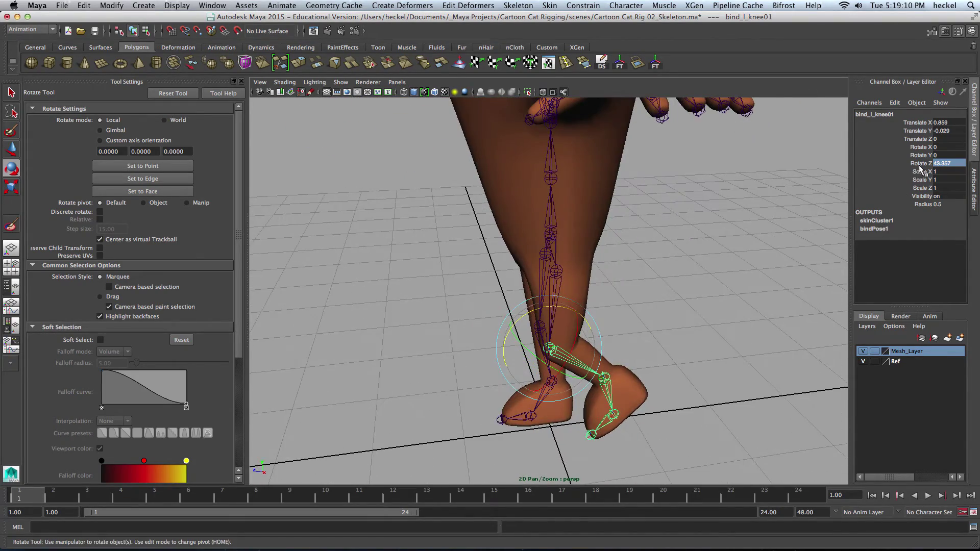
# Step: Reset the left knee joint's Rotate Z to 0 and frame the whole cat
pyautogui.doubleClick(954, 164)
pyautogui.write('0')
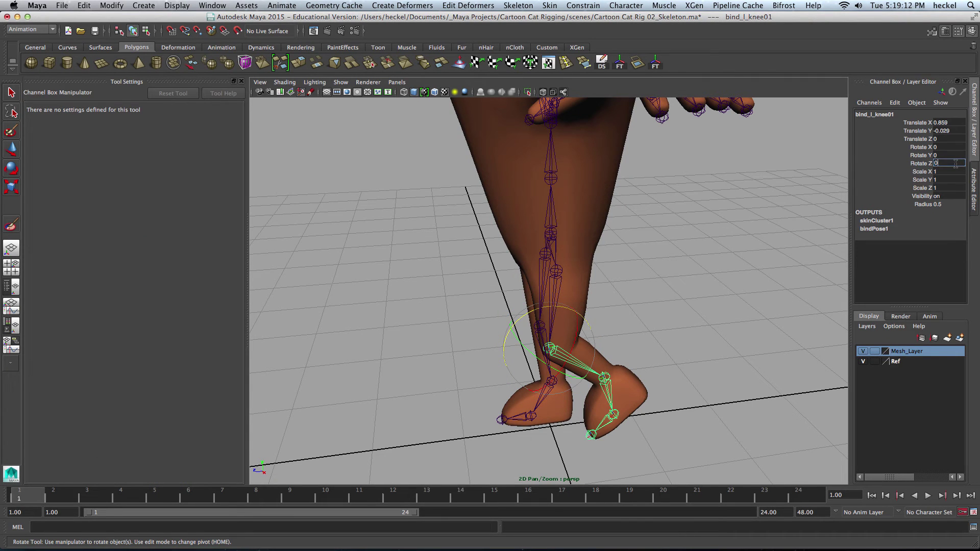
pyautogui.press('Return')
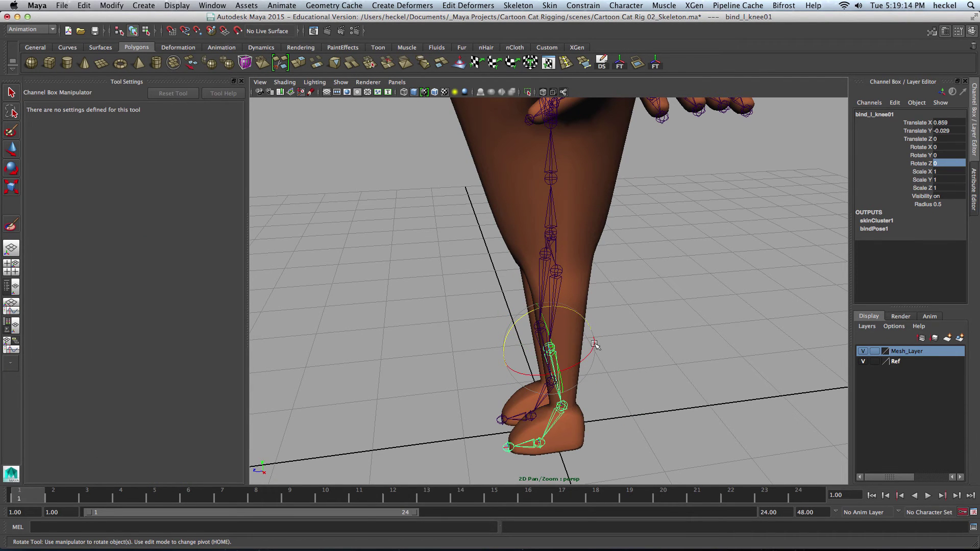
pyautogui.keyDown('alt'); pyautogui.moveTo(717, 232); pyautogui.dragTo(639, 345, button='right'); pyautogui.keyUp('alt')
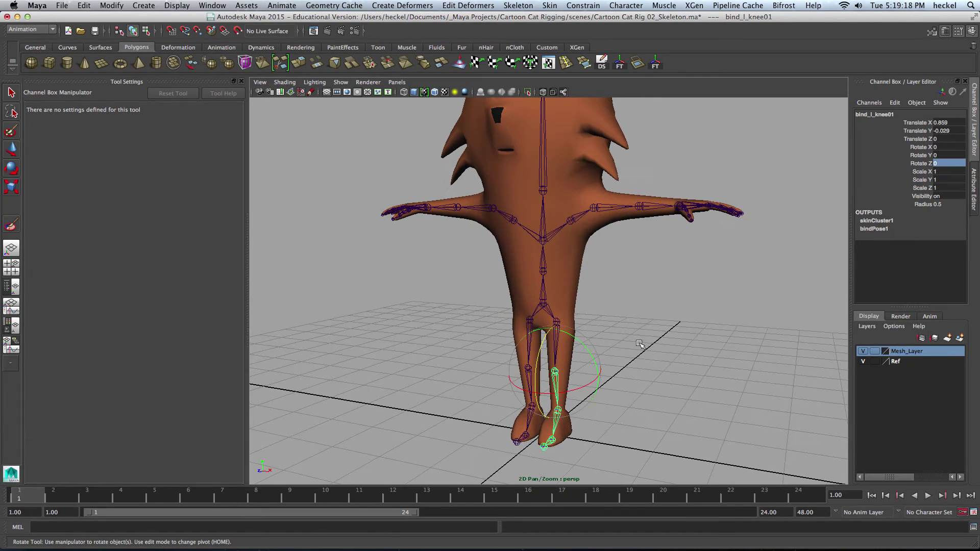
pyautogui.keyDown('alt'); pyautogui.moveTo(498, 220); pyautogui.dragTo(593, 261); pyautogui.keyUp('alt')
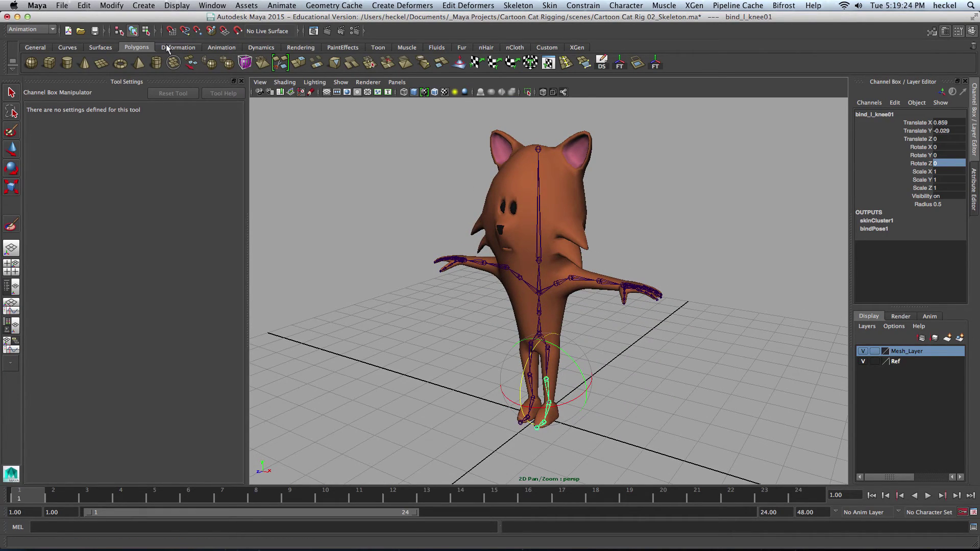
# Step: Save the scene as a new version named Cartoon Cat Rig 03_Skinned.ma in the project's scenes folder
pyautogui.click(60, 5)
pyautogui.click(84, 56)
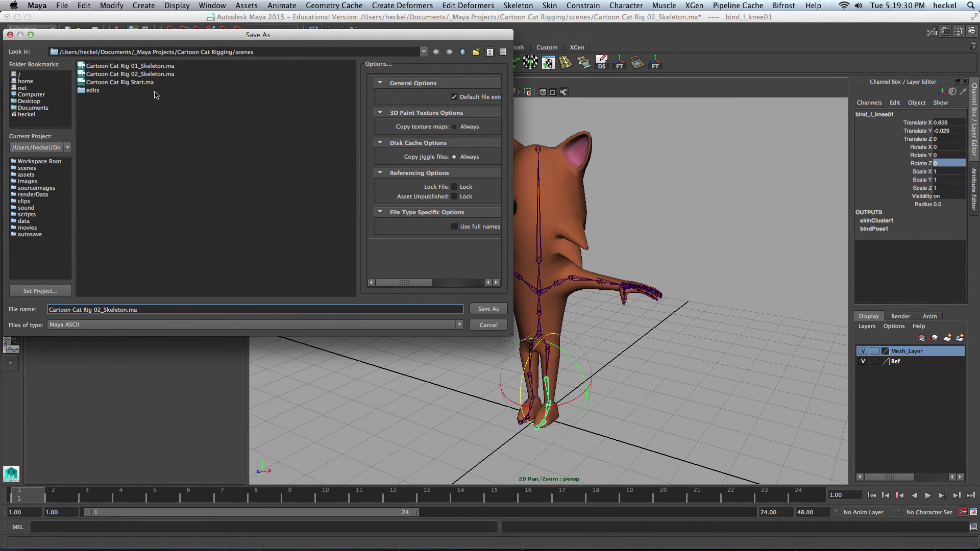
pyautogui.click(145, 75)
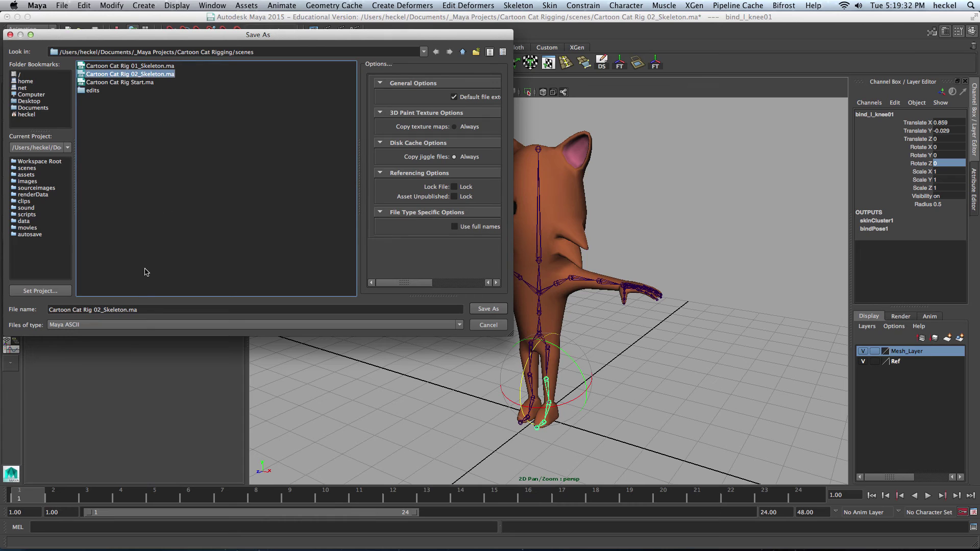
pyautogui.click(98, 310)
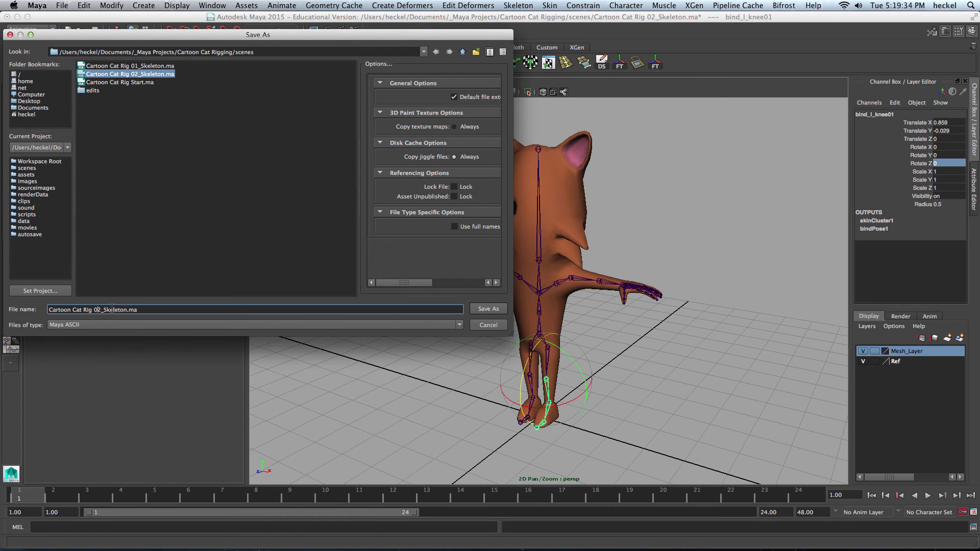
pyautogui.press('BackSpace')
pyautogui.write('3')
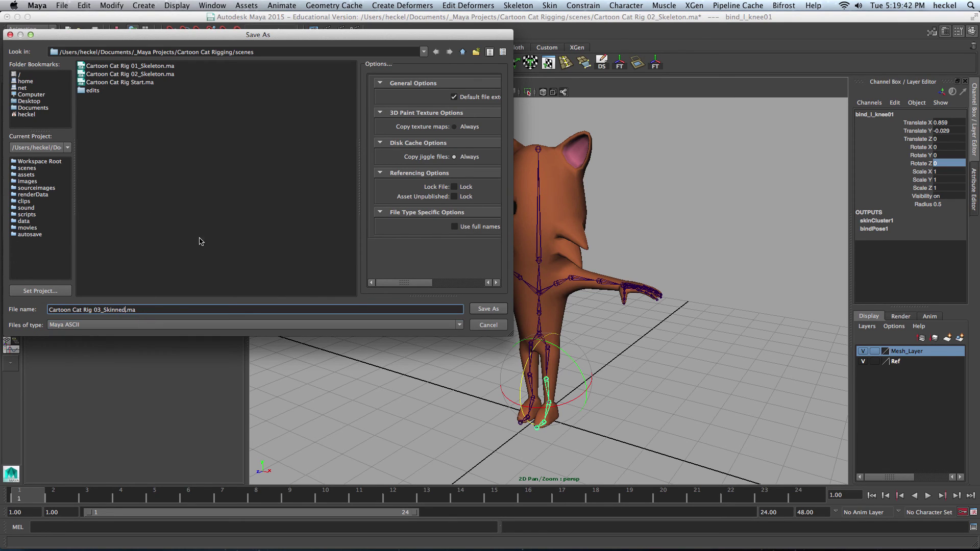
pyautogui.click(488, 309)
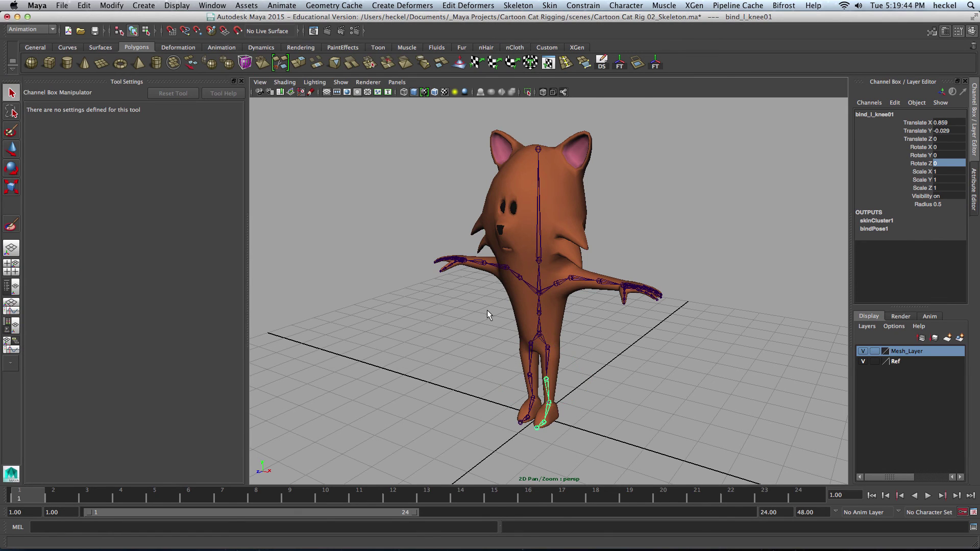